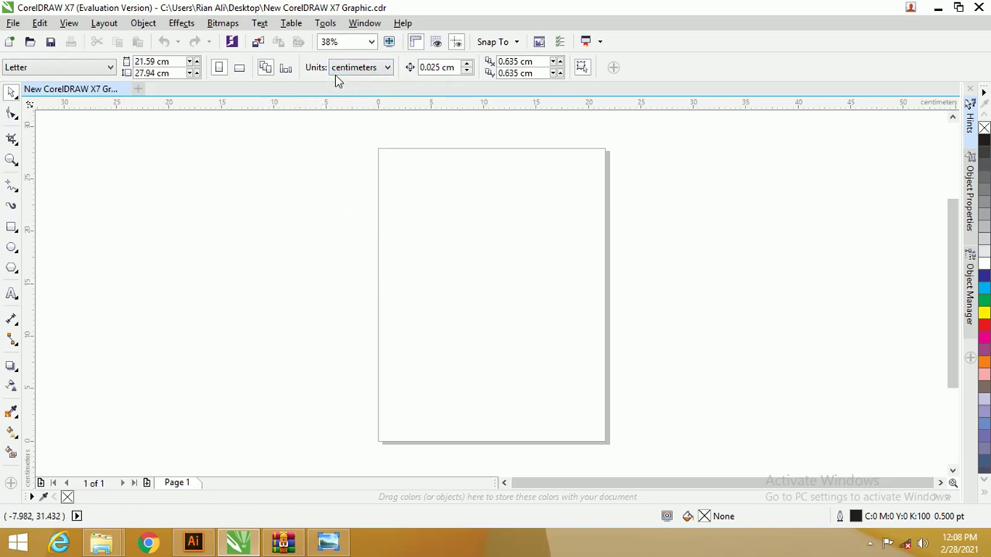
Step: Switch the page to landscape and set its size to 30 cm wide by 10 cm high
click(239, 68)
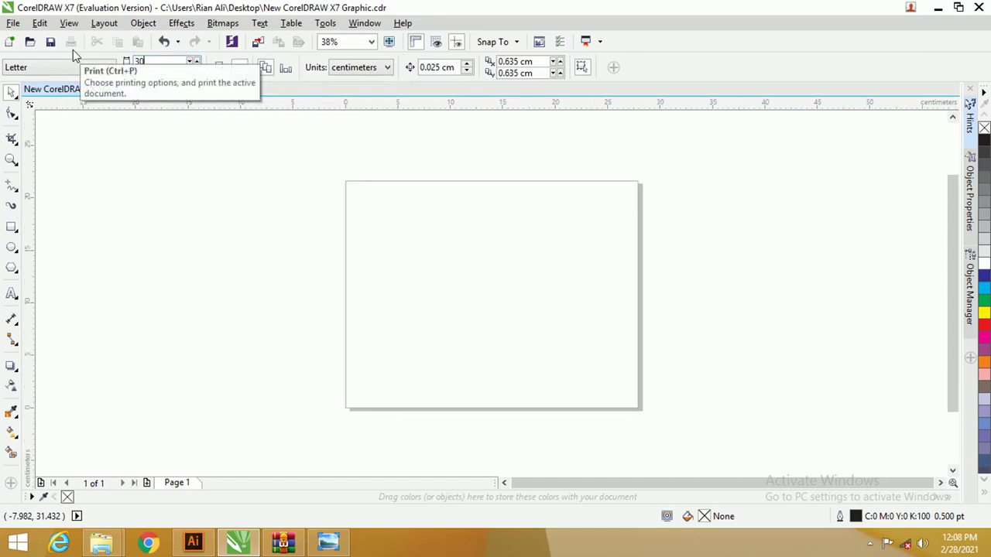
text(30)
drag(163, 68, 77, 67)
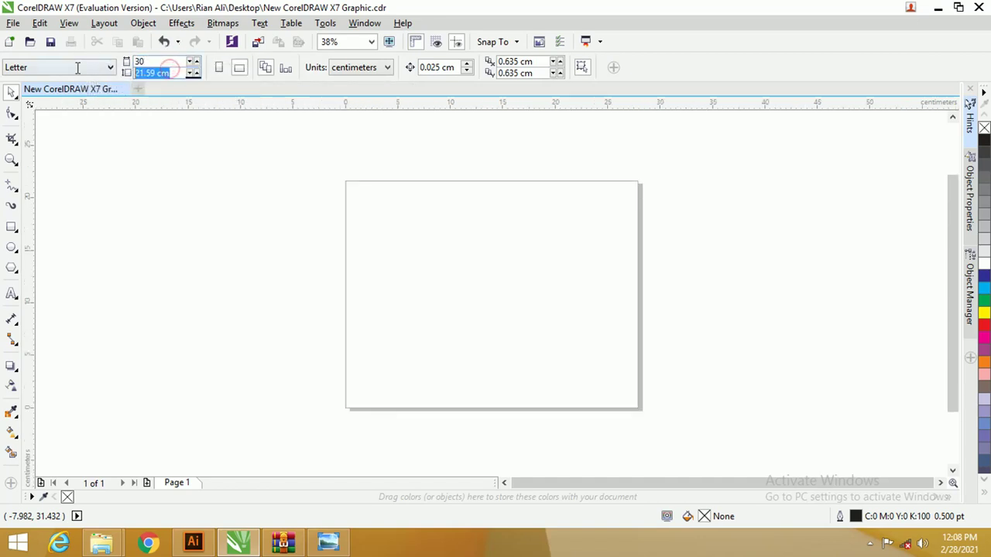
text(10)
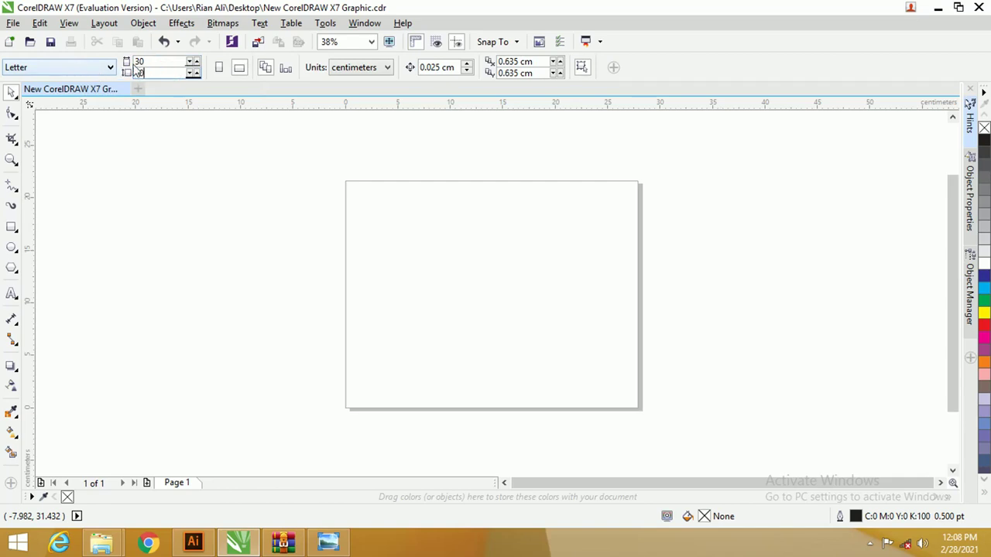
click(108, 122)
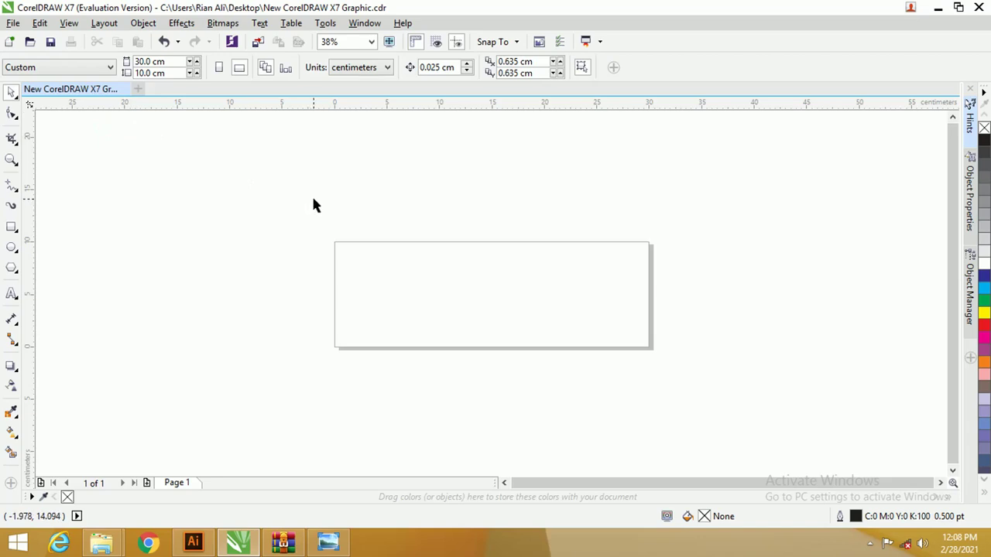
Step: Fit the page in view and create a page-sized rectangle frame of 30 by 10 cm
click(373, 42)
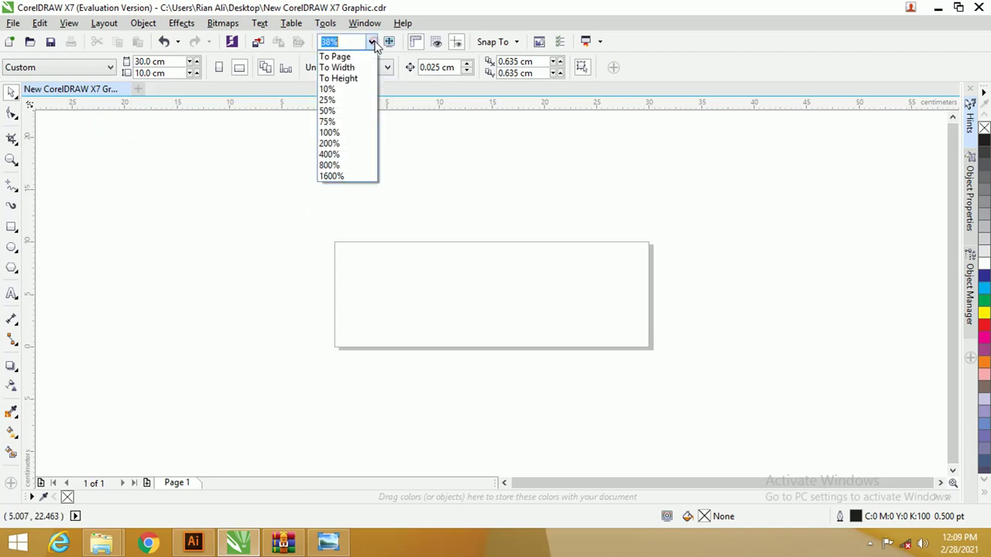
click(334, 57)
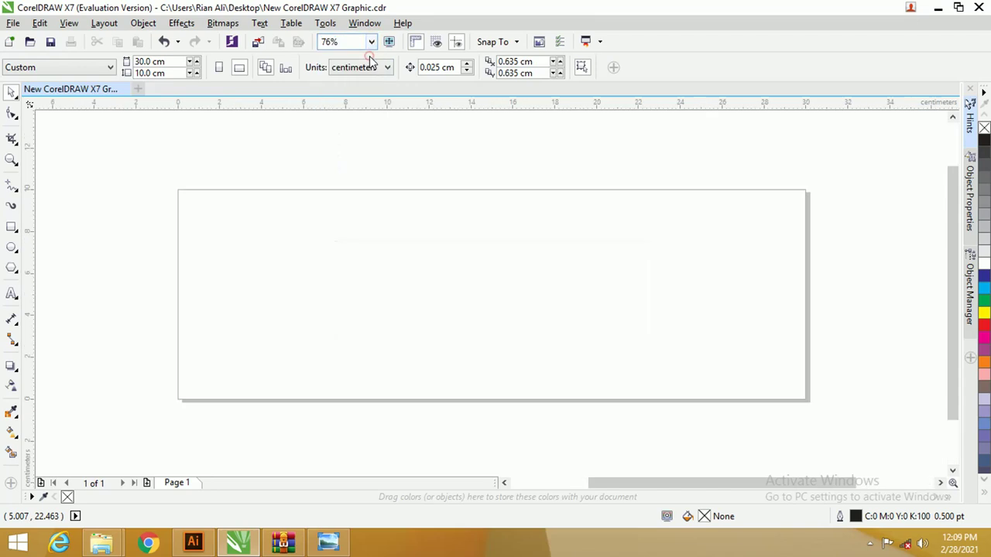
double_click(14, 230)
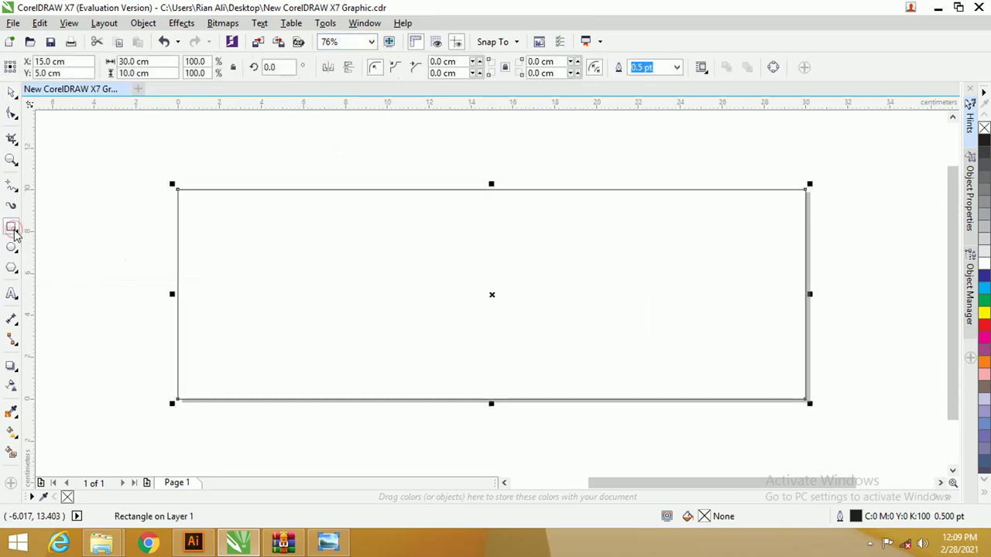
click(11, 93)
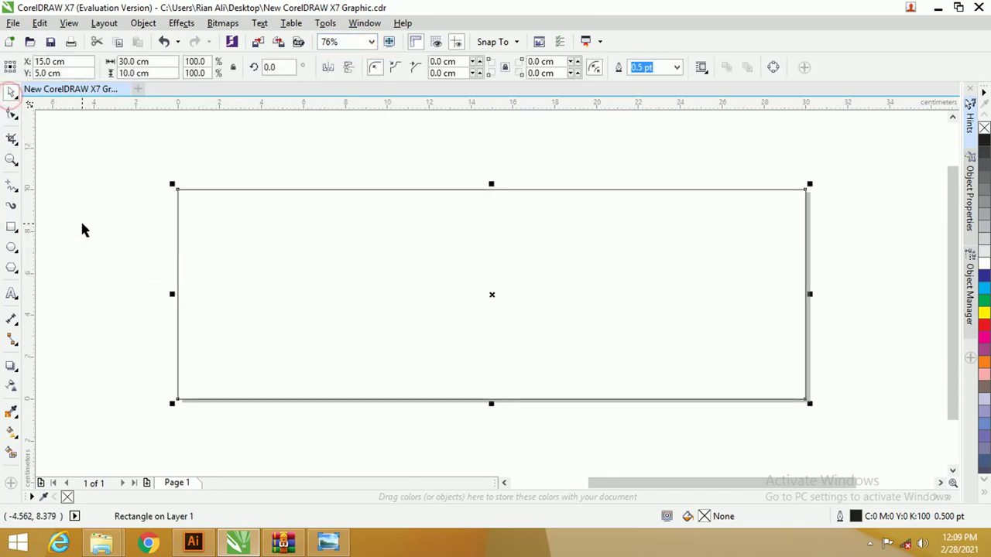
Step: Draw a square about 15.8 cm on each side in the empty area beyond the page's right edge
scroll(79, 216, down, 2)
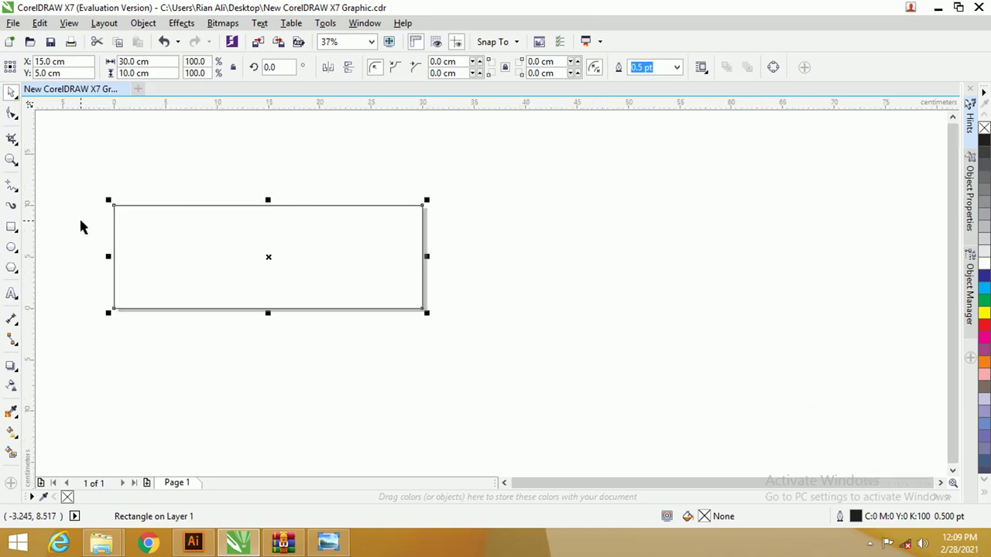
click(12, 230)
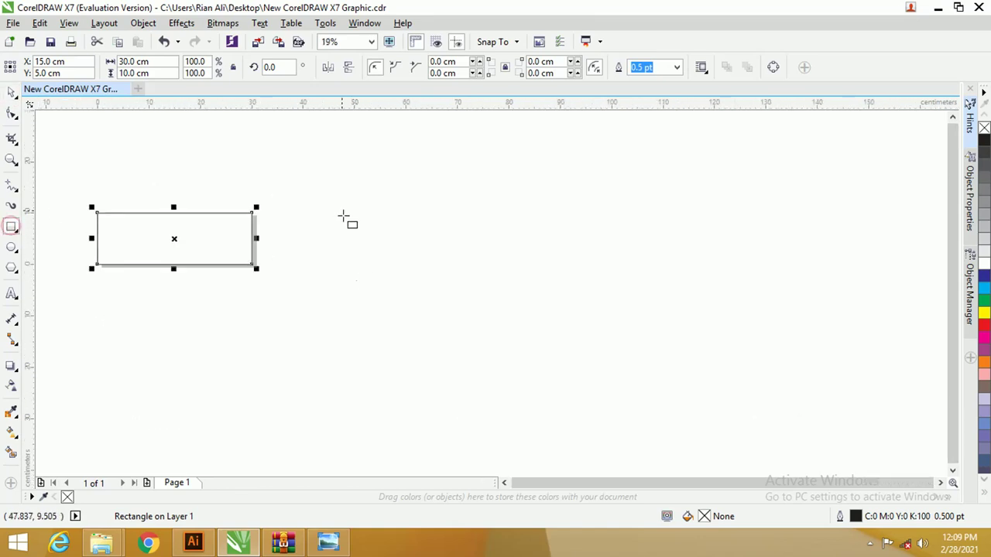
drag(333, 176, 343, 216)
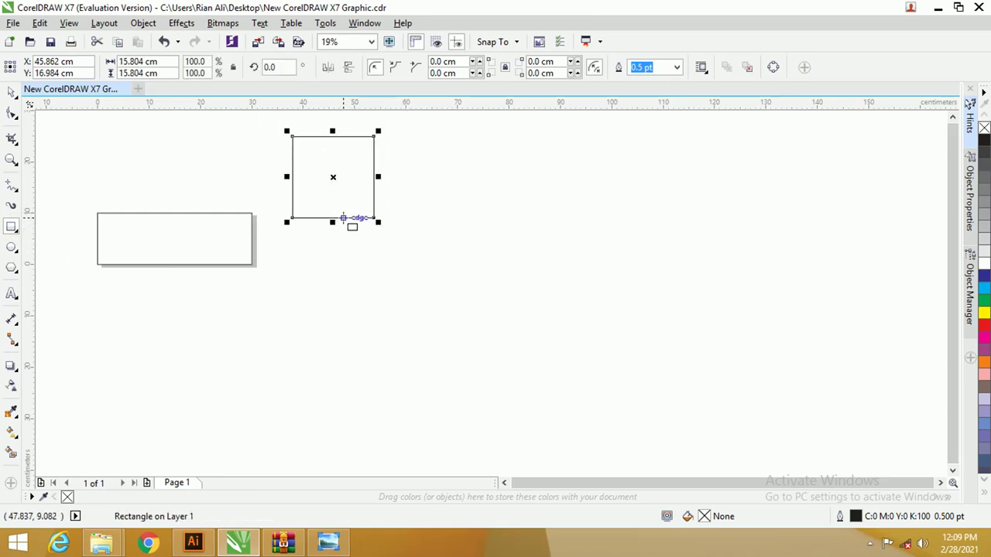
Step: Move the square onto the left half of the page, overlapping its upper edge, centred at about X 12.95, Y 11.76 cm
click(11, 92)
drag(290, 172, 291, 216)
key(z)
drag(439, 301, 53, 148)
click(12, 95)
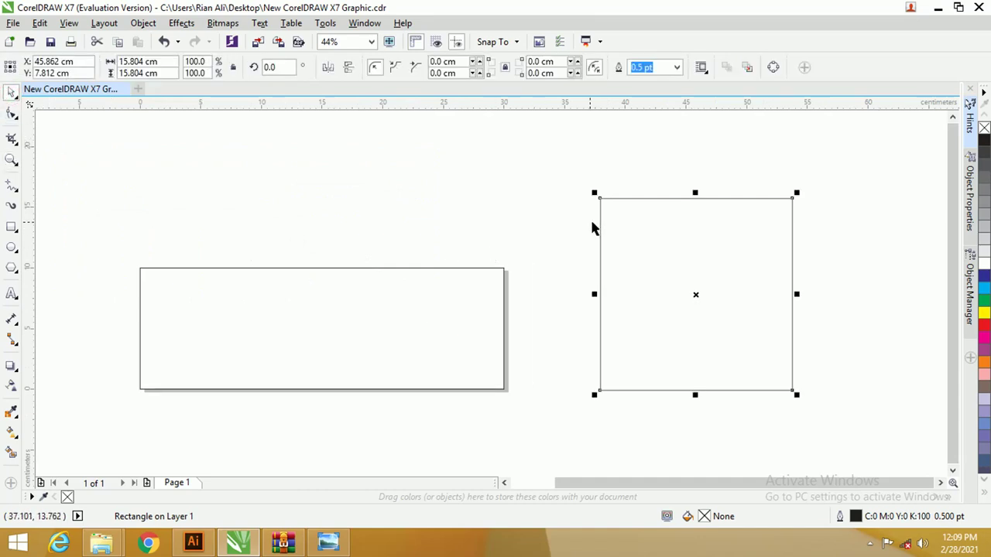
drag(601, 226, 201, 177)
Step: Round all four corners of the square with the Shape tool to a radius of about 2.07 cm
click(12, 114)
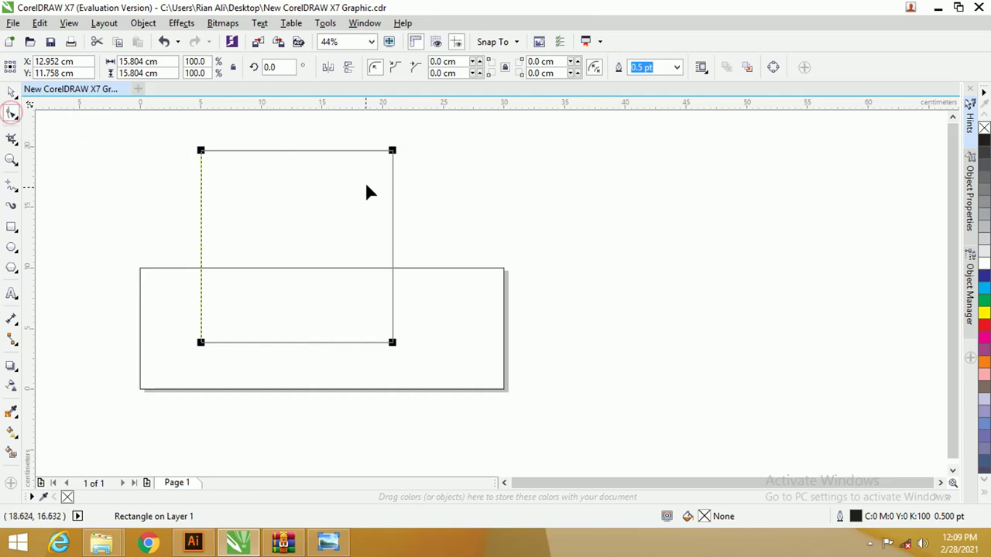
drag(393, 152, 371, 177)
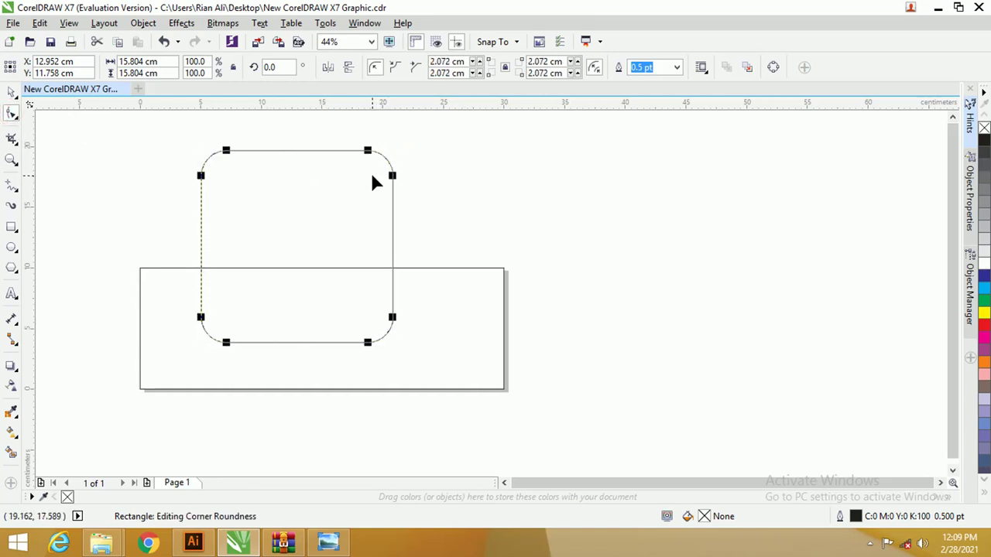
click(51, 136)
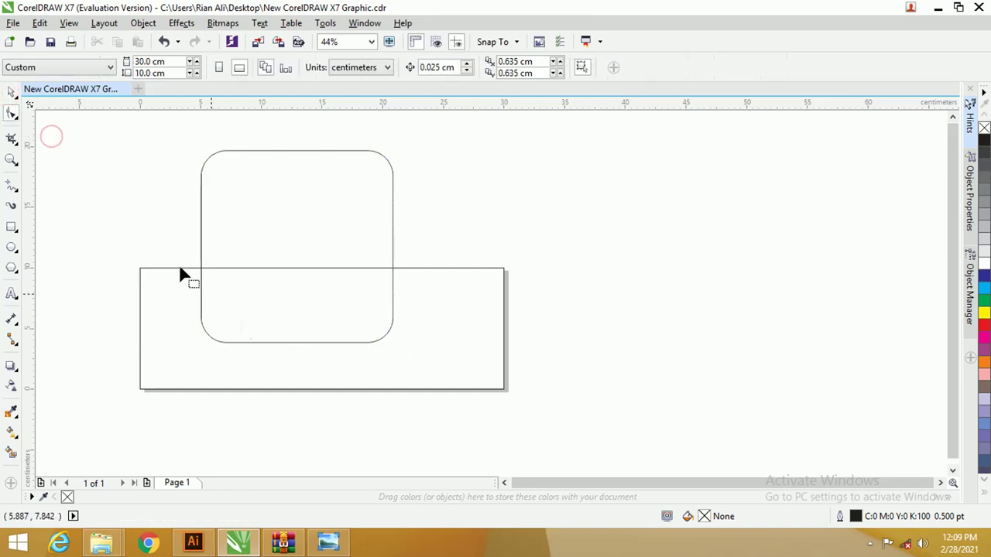
key(z)
drag(613, 438, 121, 147)
scroll(121, 147, up, 1)
scroll(122, 149, down, 3)
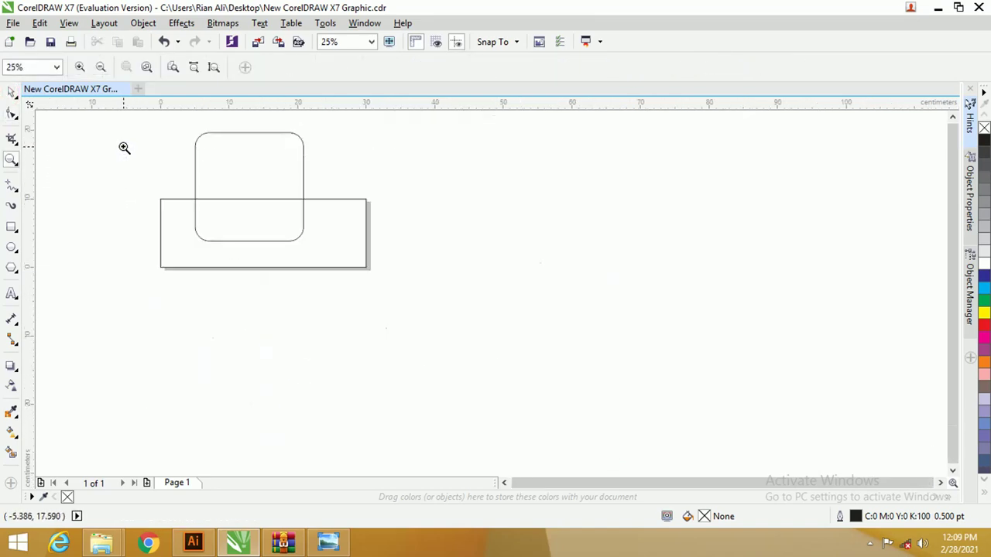
click(214, 193)
scroll(215, 192, down, 3)
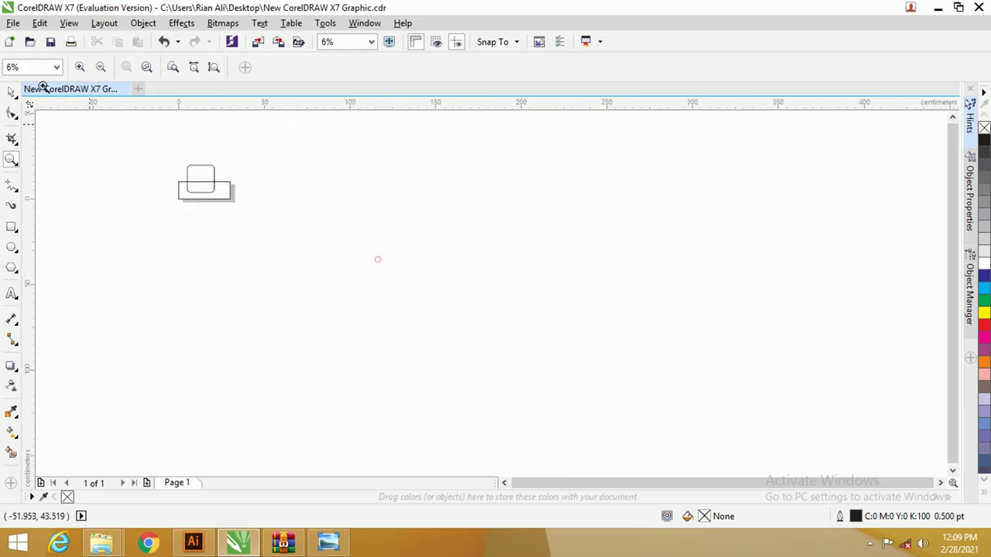
drag(436, 292, 83, 113)
click(268, 241)
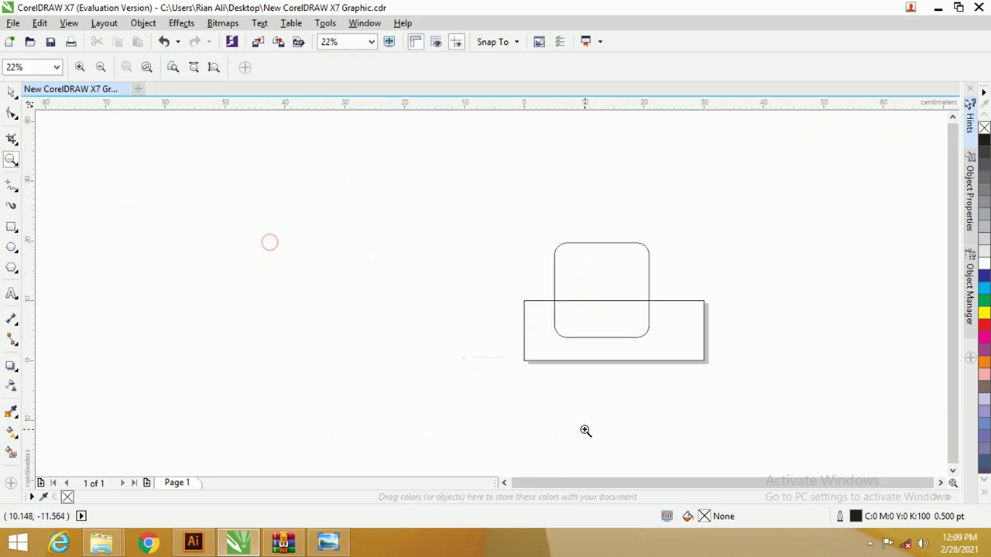
click(654, 473)
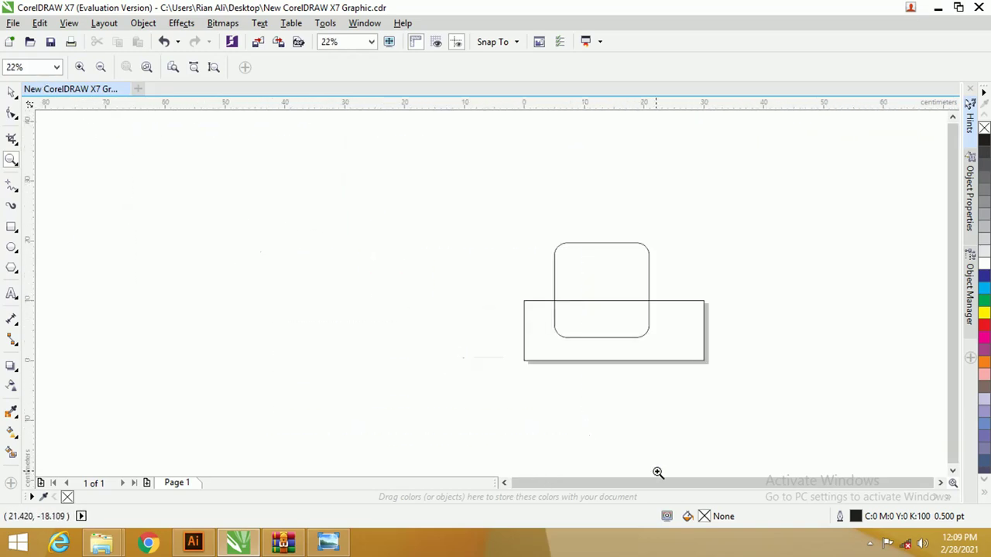
Step: Align the rounded square's left side with the page's left edge and rotate the shape clockwise to about 322.8°
click(12, 91)
drag(555, 271, 526, 264)
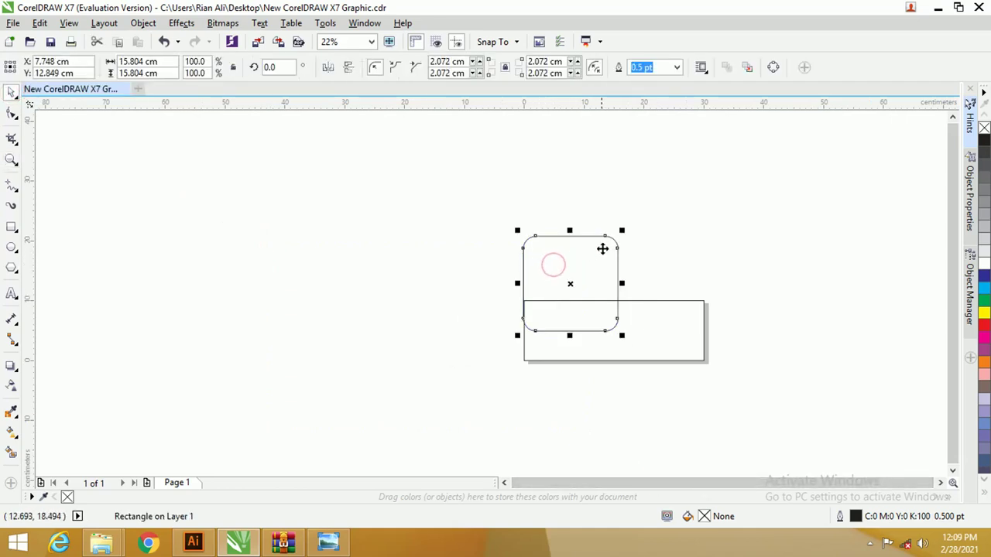
click(608, 242)
drag(621, 230, 639, 282)
click(650, 254)
scroll(646, 267, up, 2)
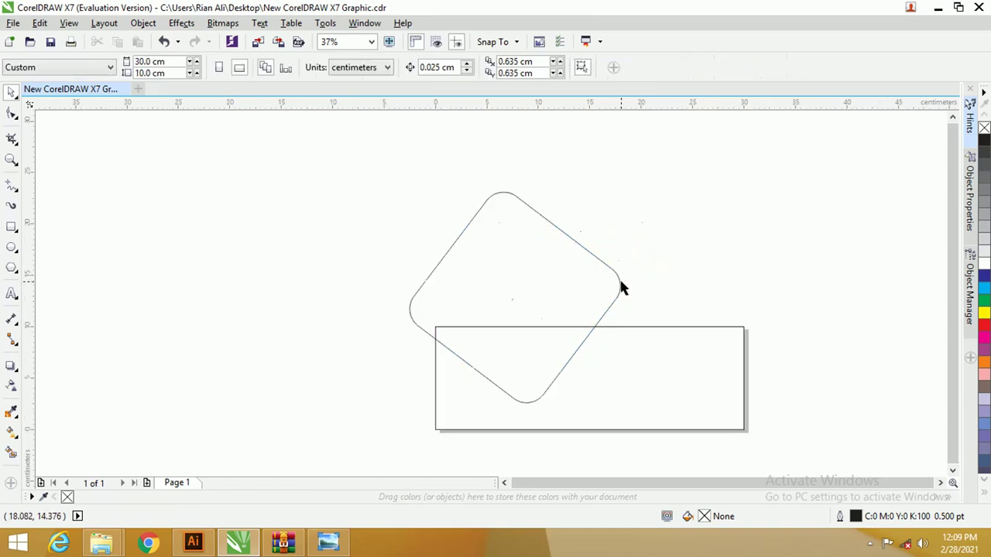
Step: Enlarge the rotated rounded square proportionally to about 110.7% and place its centre at about X 6.8, Y 12.1 cm
click(621, 283)
drag(628, 188, 650, 176)
drag(630, 275, 621, 283)
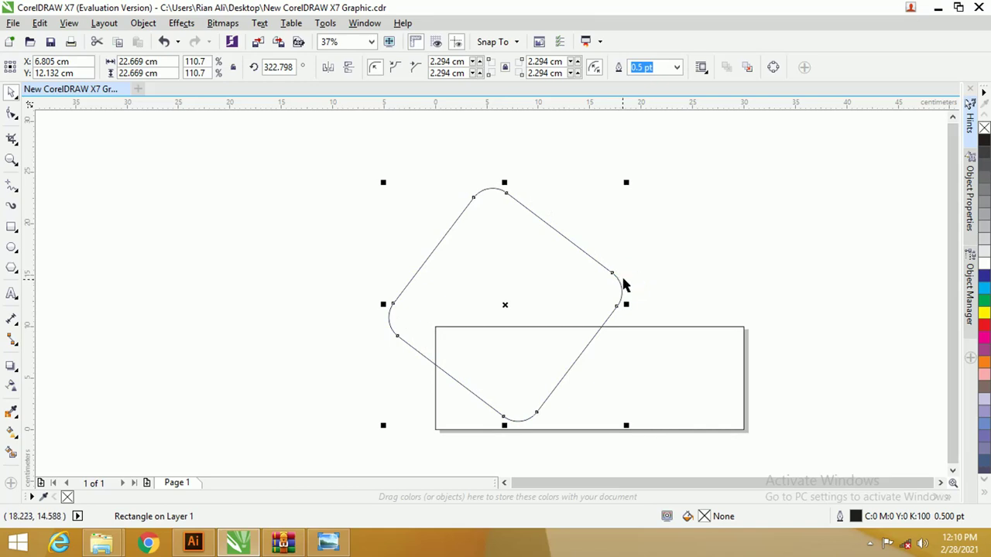
Step: Rotate the rounded square counterclockwise to about 333.2° and shift its centre to about X 6.2, Y 11.8 cm
click(573, 250)
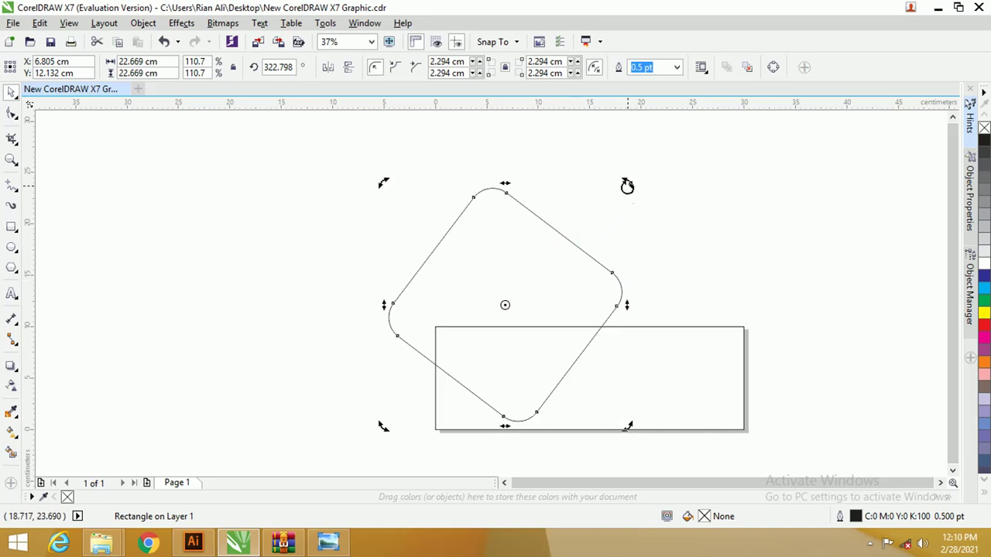
drag(626, 184, 591, 182)
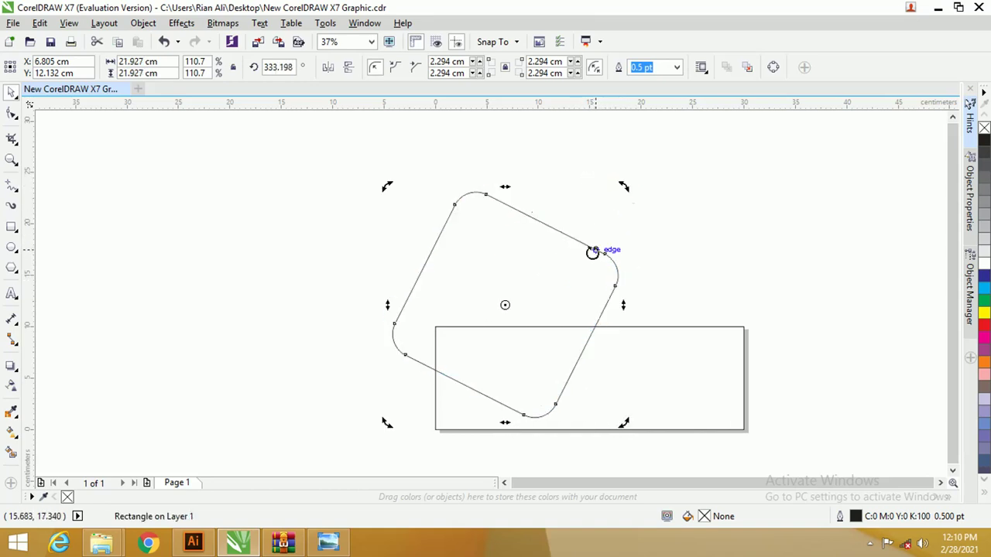
drag(594, 250, 561, 241)
key(ctrl+z)
click(577, 243)
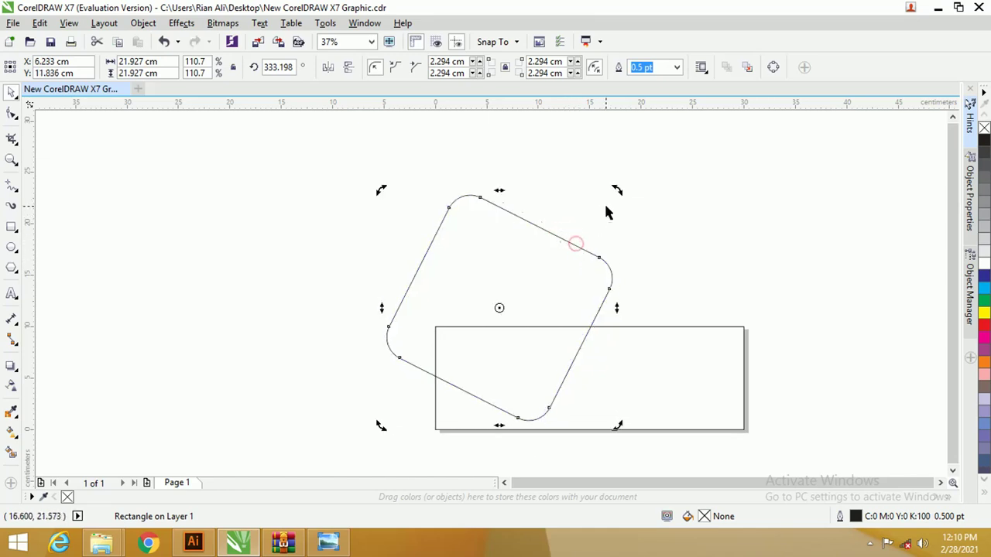
Step: Rotate the rounded square further counterclockwise to about 339.3°, try a small shift left and undo that shift
drag(616, 192, 595, 191)
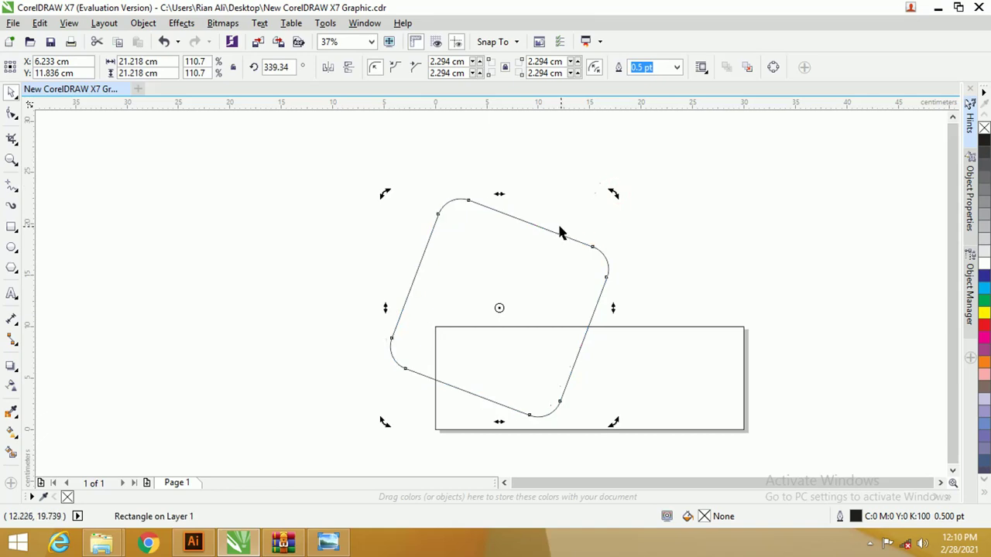
mouse_move(548, 231)
mouse_down()
mouse_move(542, 243)
mouse_move(531, 228)
mouse_up()
key(ctrl+z)
Step: Rotate the rounded square to about 342.8° and move it down so its centre sits at about X 6.0, Y 11.0 cm
key(z)
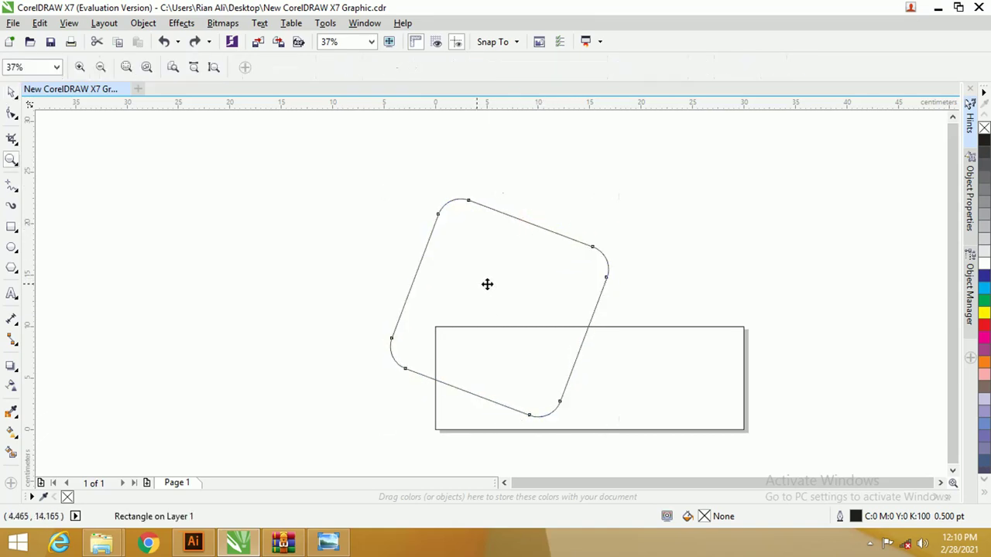
drag(375, 252, 475, 300)
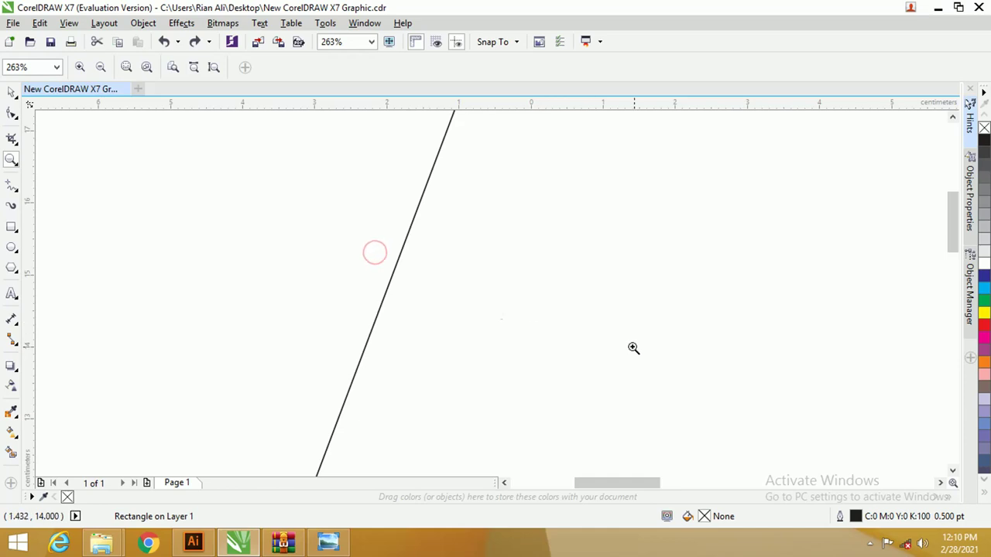
click(370, 44)
click(345, 78)
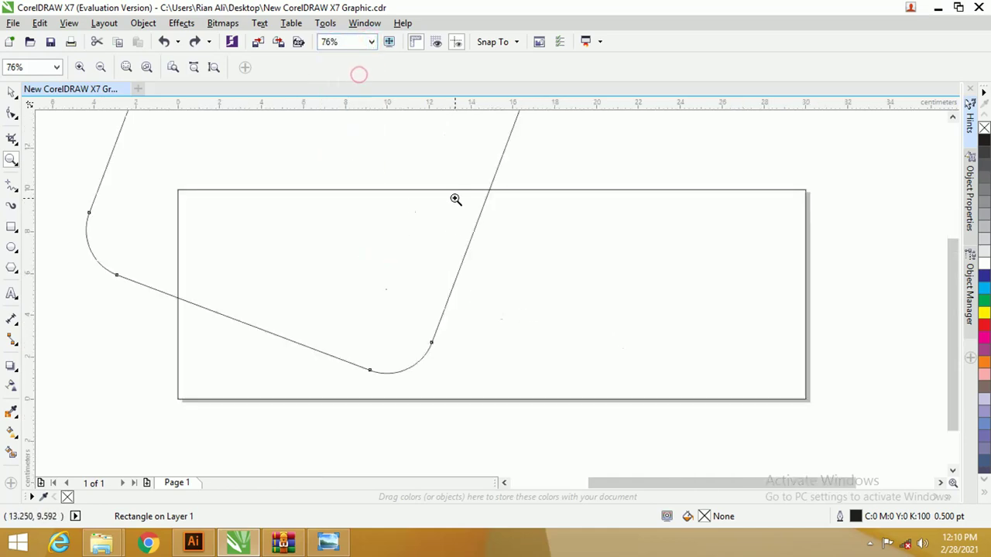
right_click(471, 273)
click(12, 93)
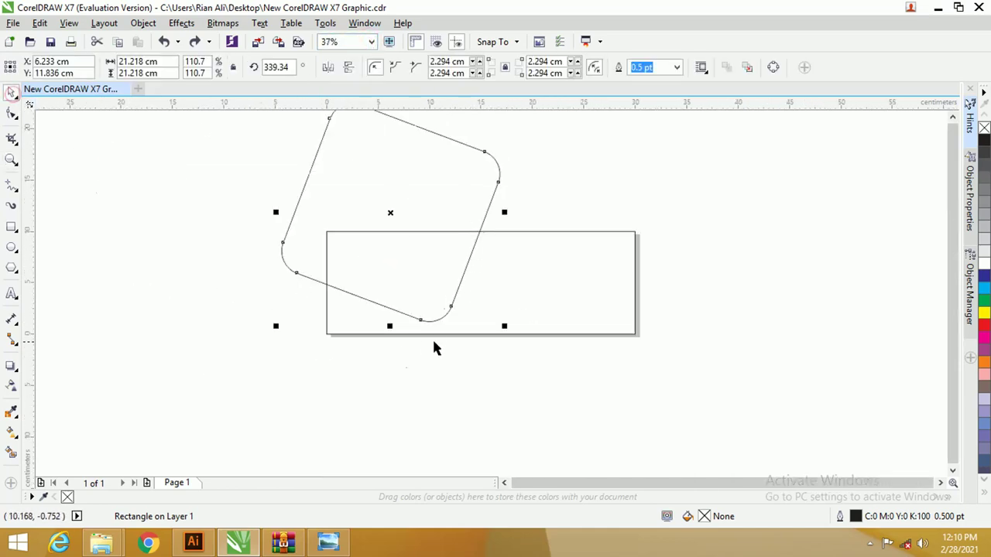
click(443, 317)
mouse_move(506, 329)
mouse_down()
mouse_move(513, 323)
mouse_move(504, 325)
mouse_up()
drag(397, 311, 397, 316)
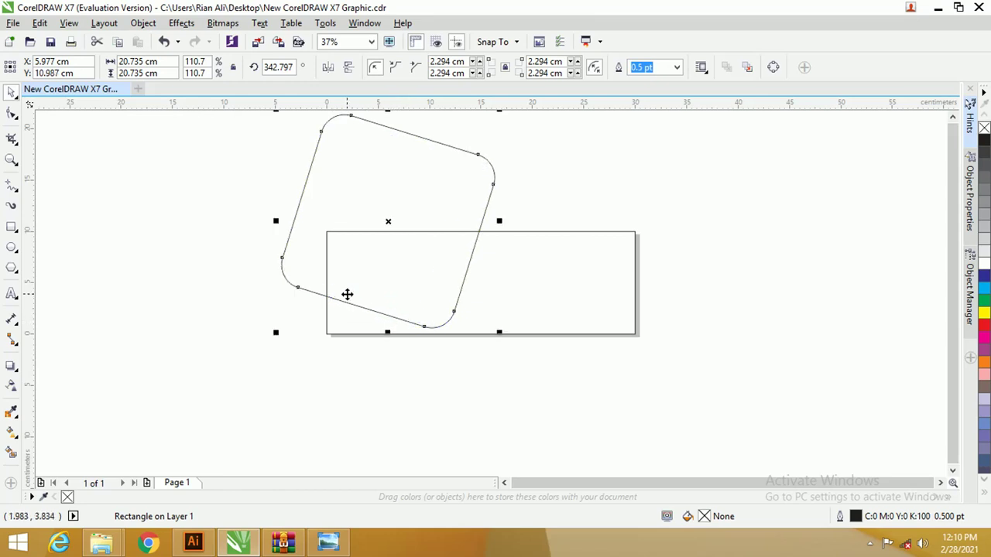
Step: Add an outside contour to the rounded square with an offset of about 1.655 cm and set it to 2 steps
click(12, 371)
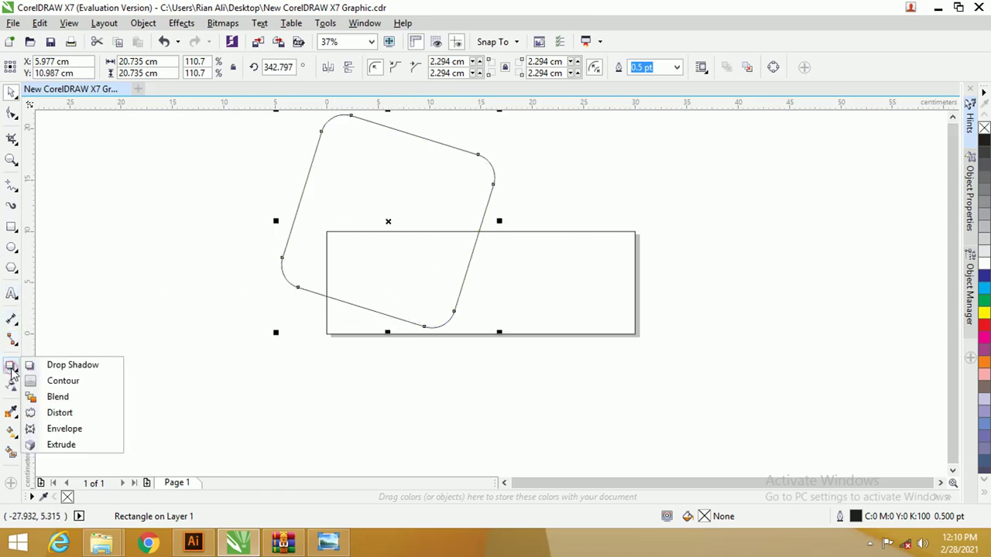
click(54, 381)
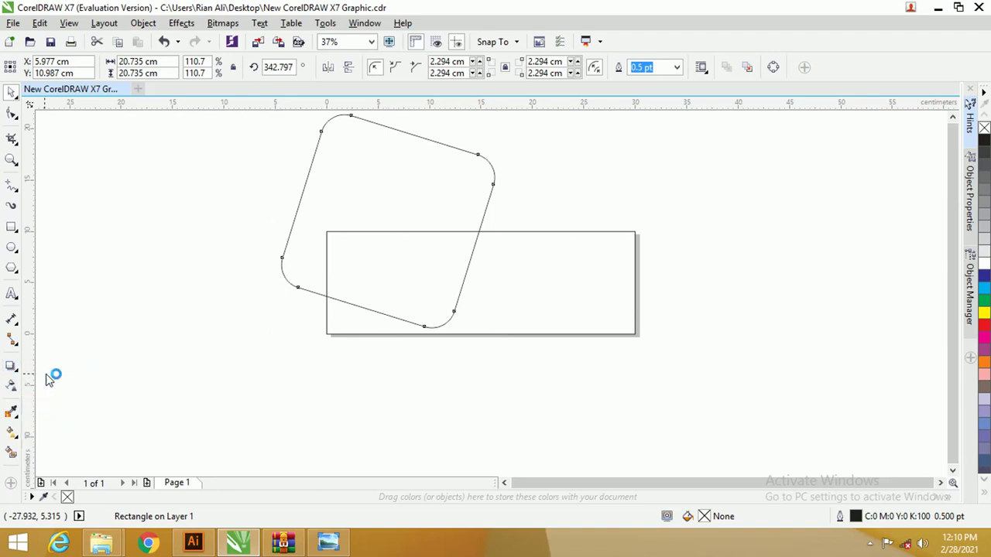
drag(433, 239, 514, 355)
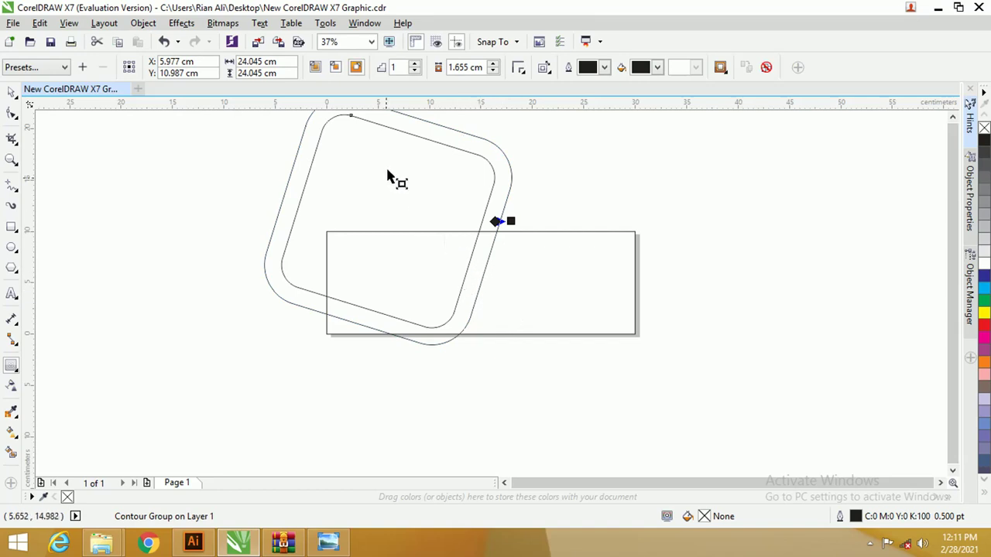
click(417, 64)
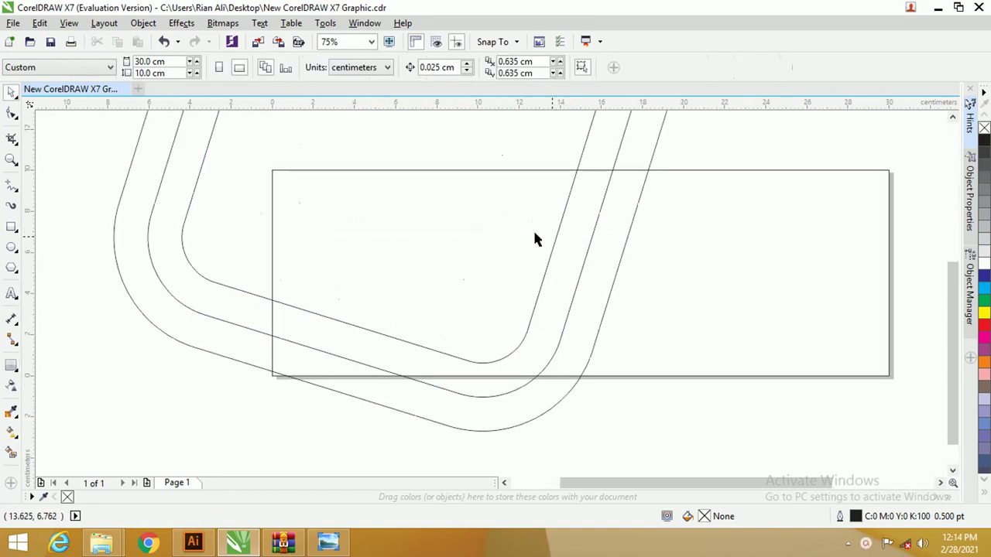
Step: Select the outer contour group and try a slight linked increase of its object and color acceleration
click(589, 234)
click(598, 234)
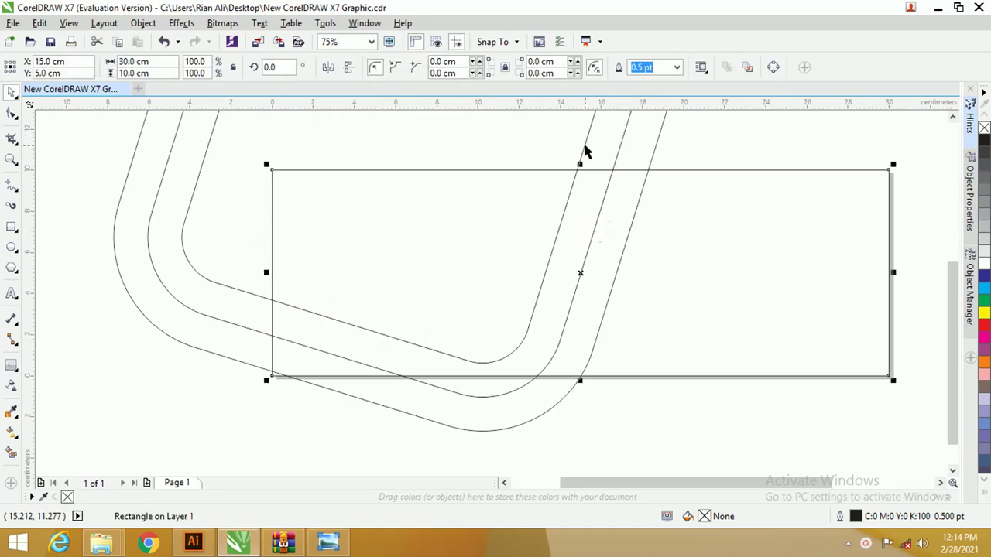
click(189, 211)
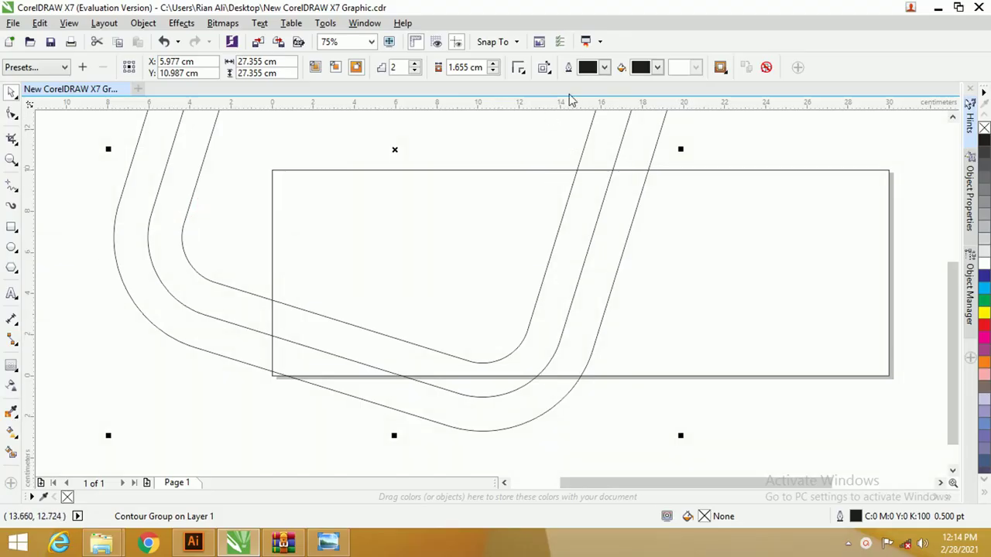
click(416, 64)
click(416, 70)
click(721, 68)
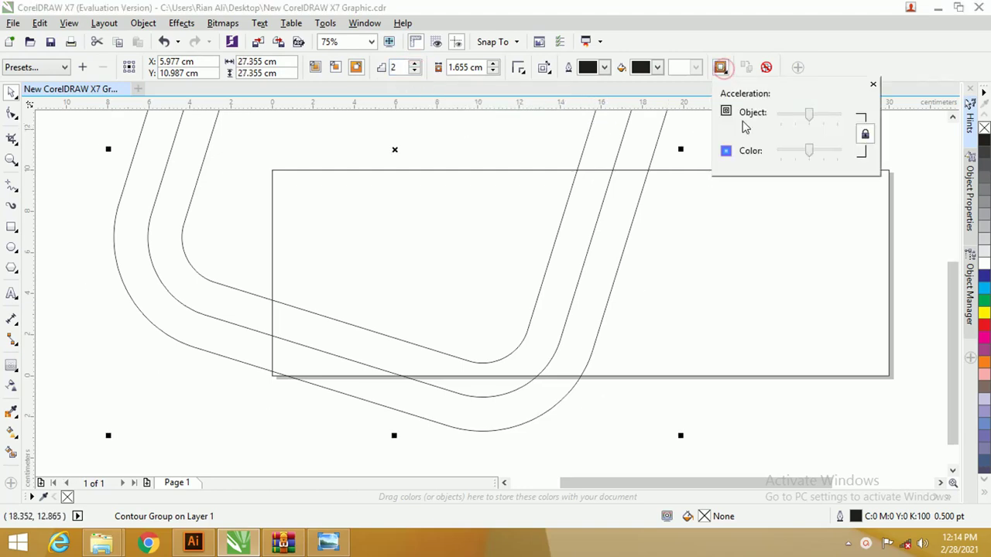
click(866, 135)
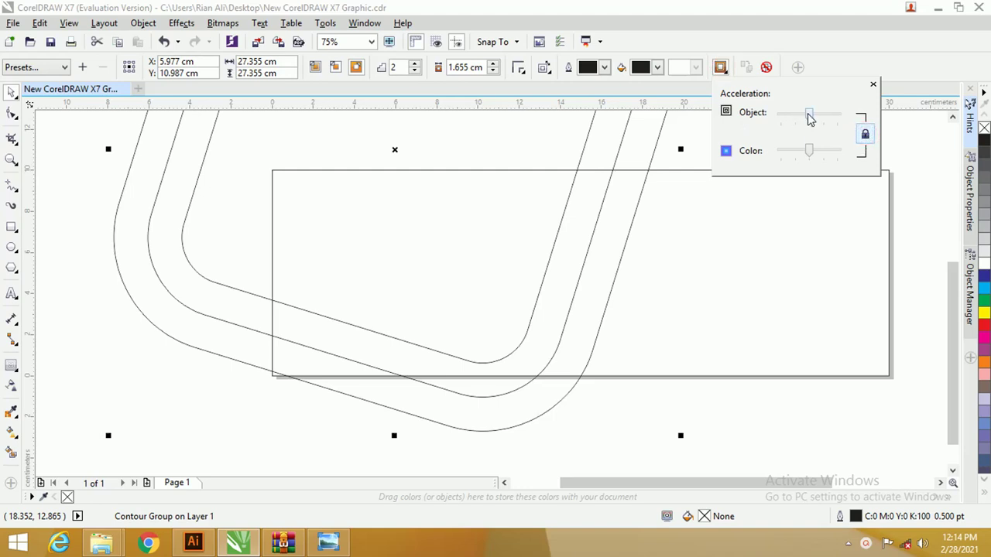
drag(811, 115, 810, 117)
click(864, 134)
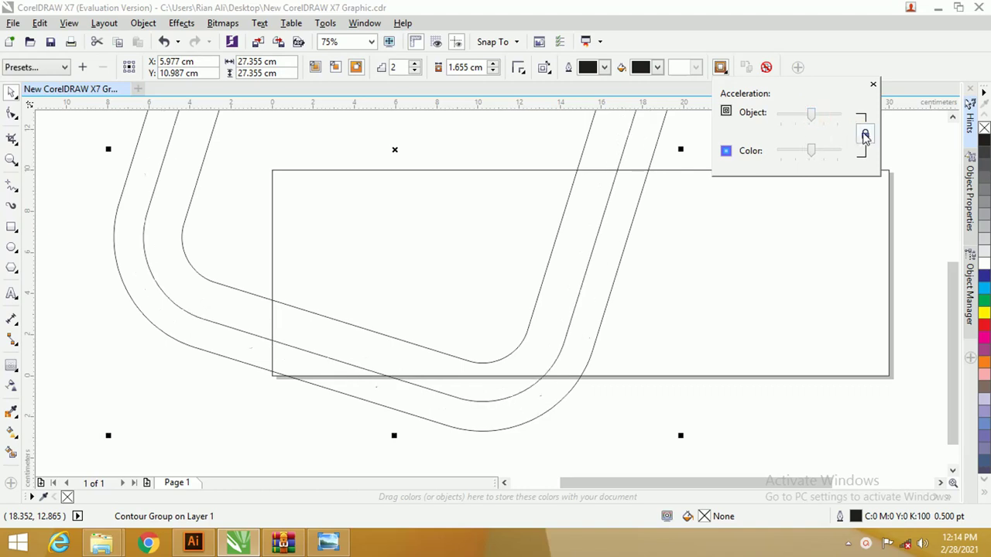
Step: Unlink the contour's object acceleration from its color acceleration and reduce it slightly, bringing the middle outline closer to the inner square
drag(812, 118, 809, 115)
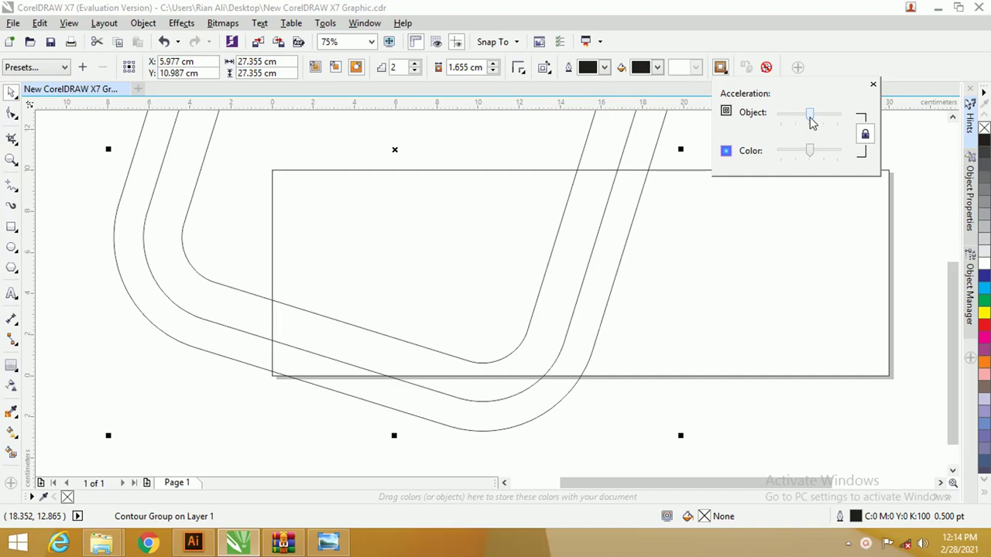
click(864, 135)
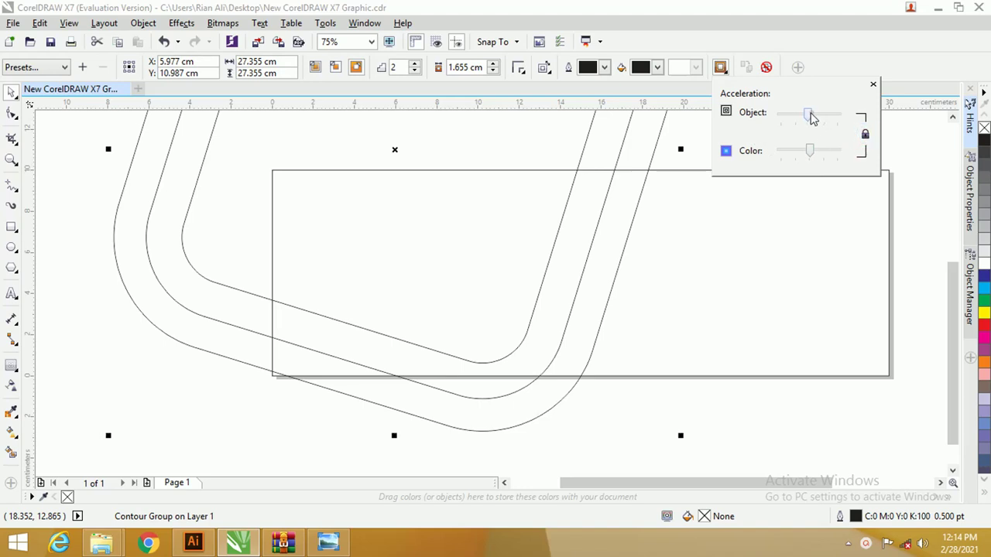
drag(812, 116, 809, 116)
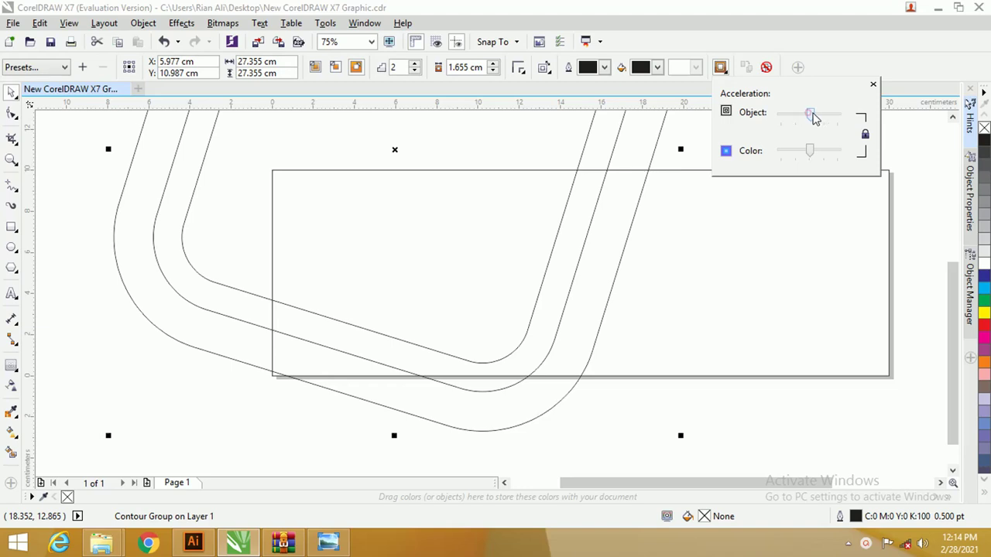
drag(813, 116, 813, 117)
click(809, 115)
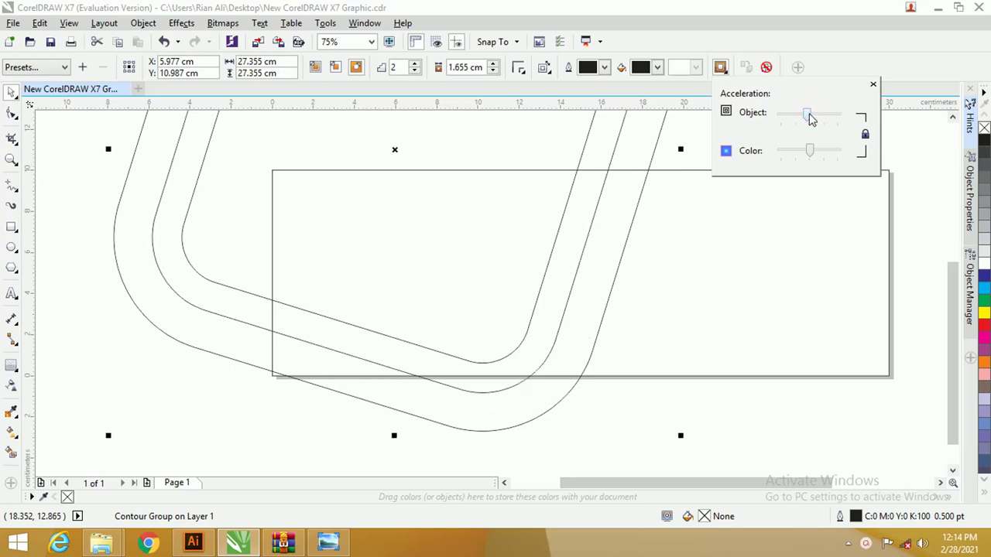
click(872, 85)
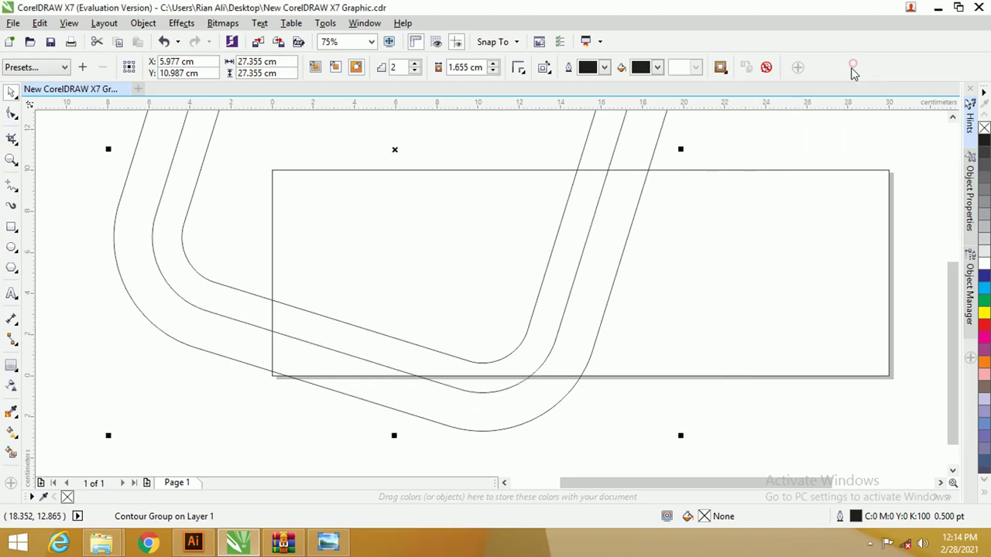
Step: Nudge the inner rounded square down with its contour so its centre sits at Y 10.733 cm
click(710, 157)
scroll(612, 193, down, 1)
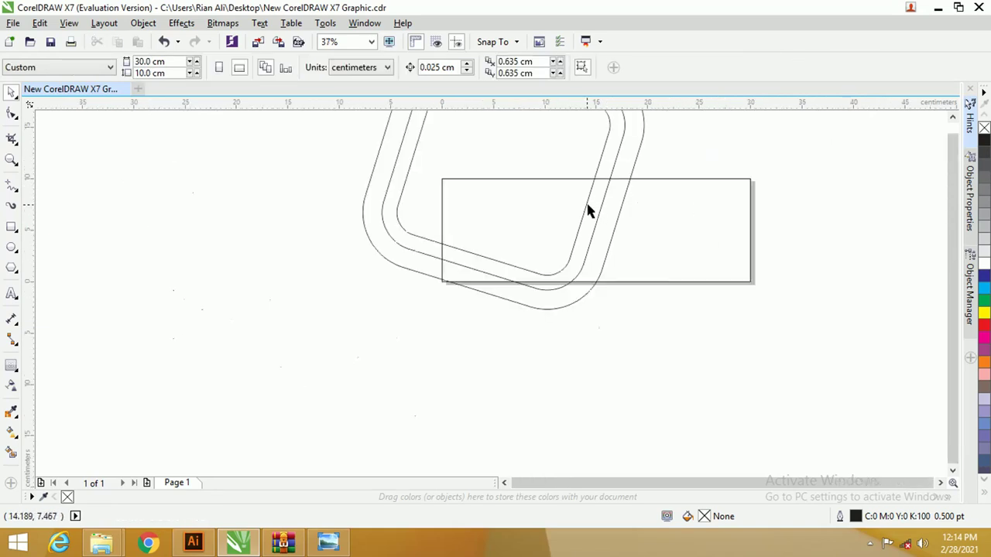
scroll(587, 210, up, 1)
click(583, 210)
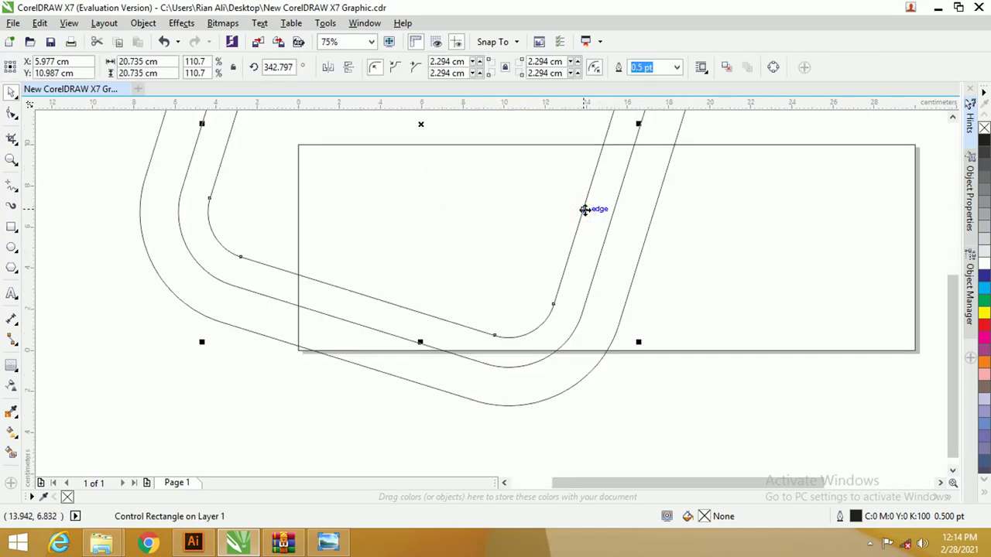
key(Down)
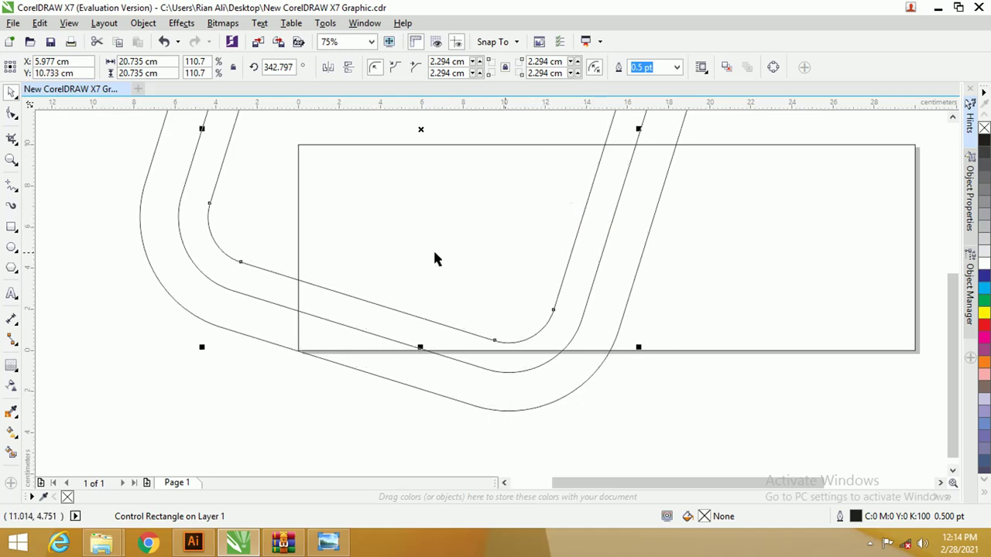
Step: Break the contour group apart from the rounded square
click(11, 365)
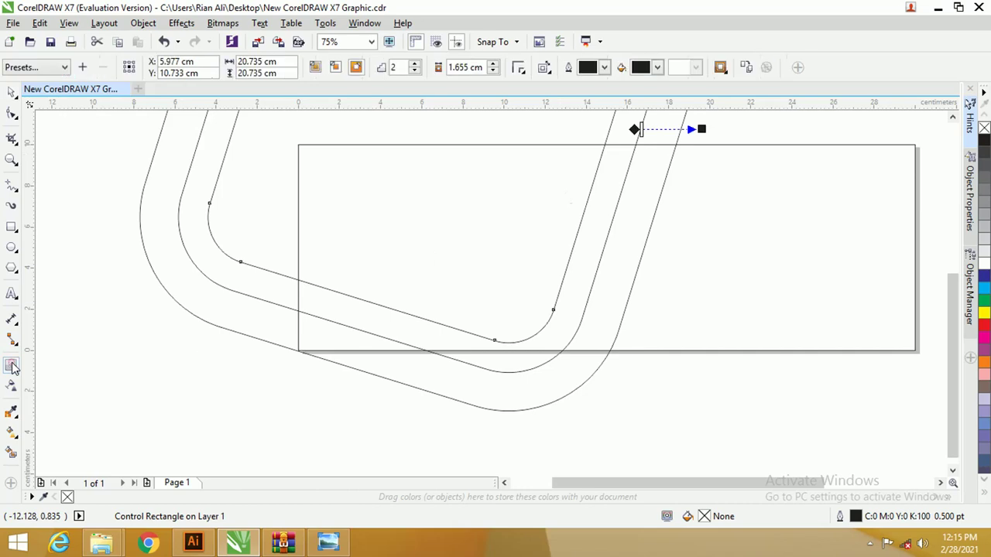
right_click(626, 152)
click(663, 128)
right_click(664, 124)
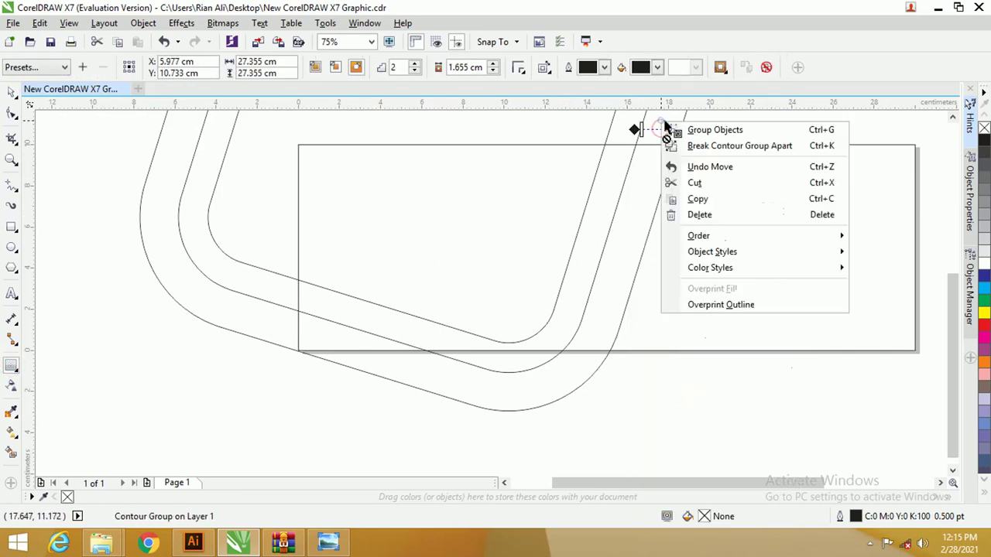
click(736, 154)
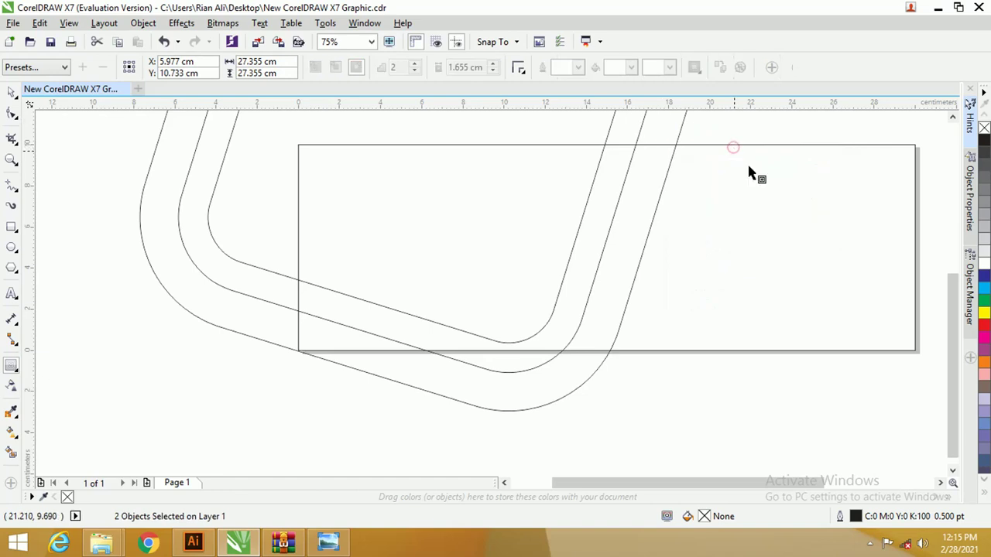
Step: Ungroup all objects in the separated contour group so each outline is an independent shape
click(951, 117)
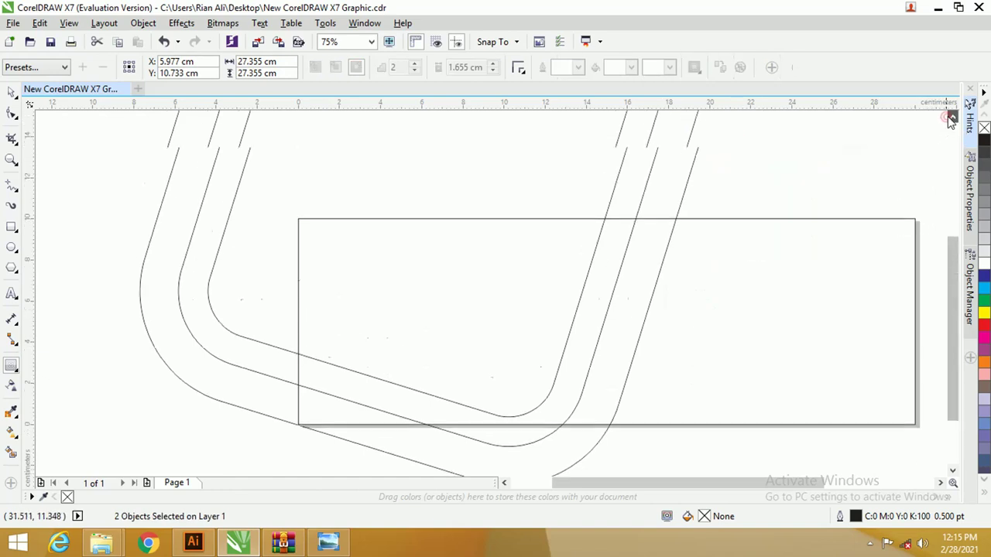
click(12, 93)
click(222, 181)
right_click(223, 177)
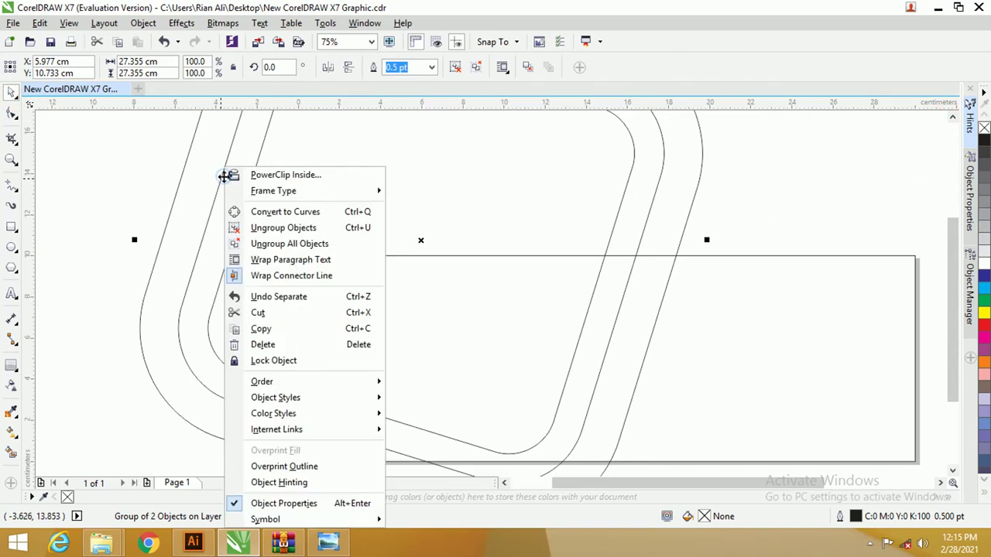
click(290, 243)
click(714, 212)
Step: Select the page-sized frame together with the three rounded outlines and activate the Smart Fill tool
scroll(446, 194, down, 1)
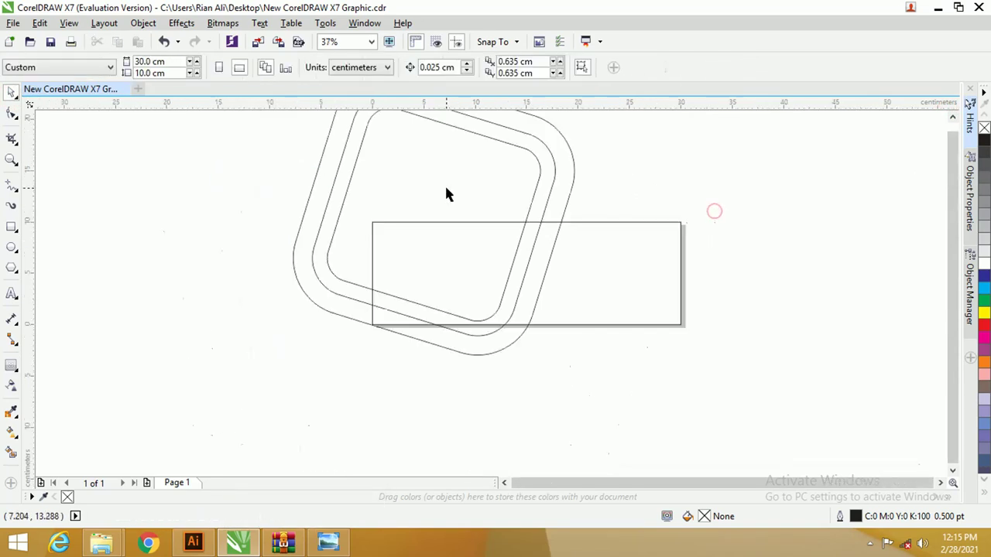
drag(771, 382, 288, 135)
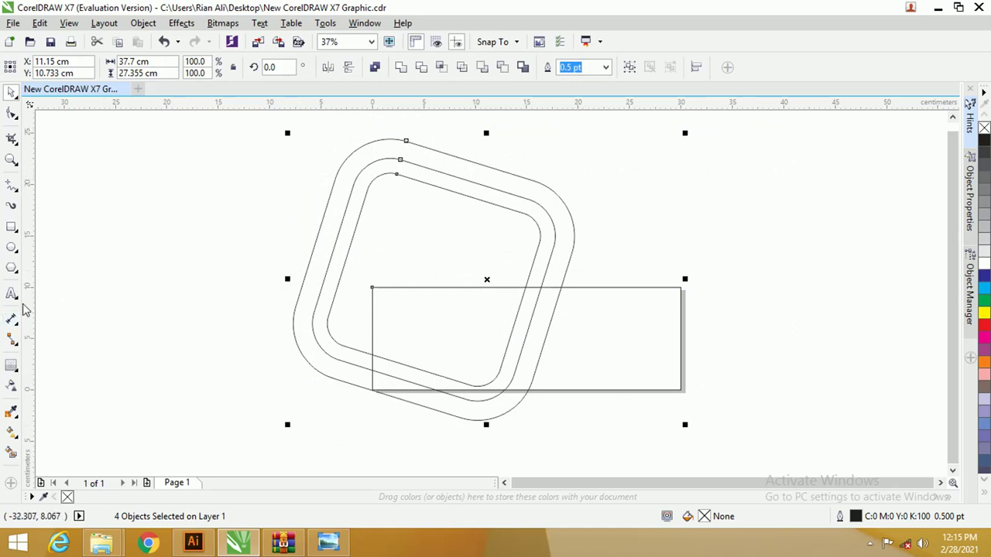
click(11, 456)
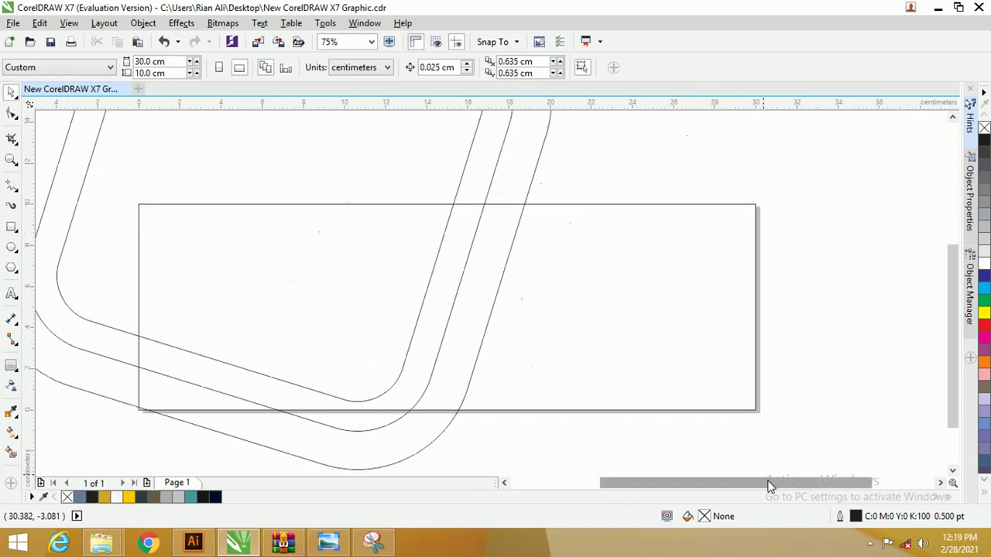
Step: Move the three rounded outlines left together so their centre sits at about X 4.03, Y 10.77 cm
drag(771, 486, 783, 484)
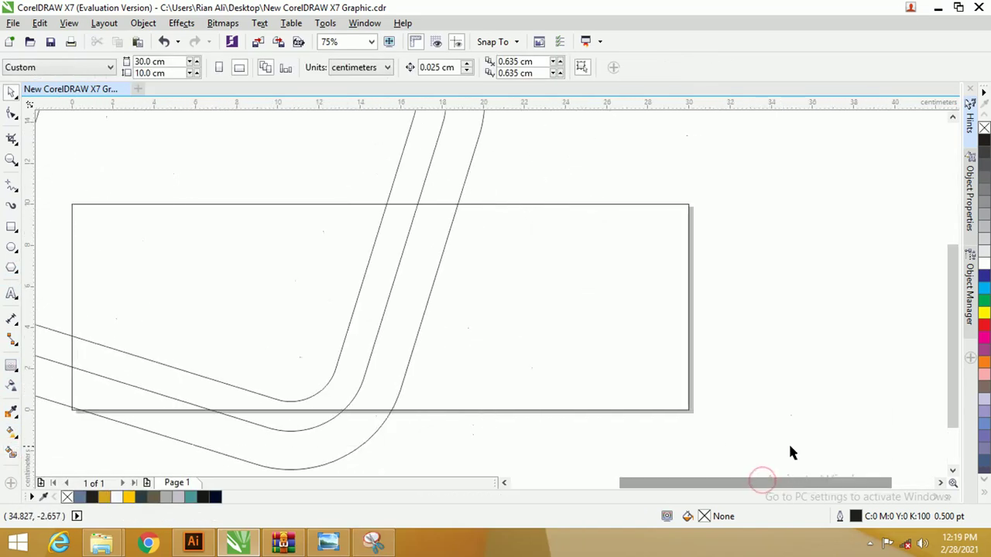
scroll(764, 386, down, 1)
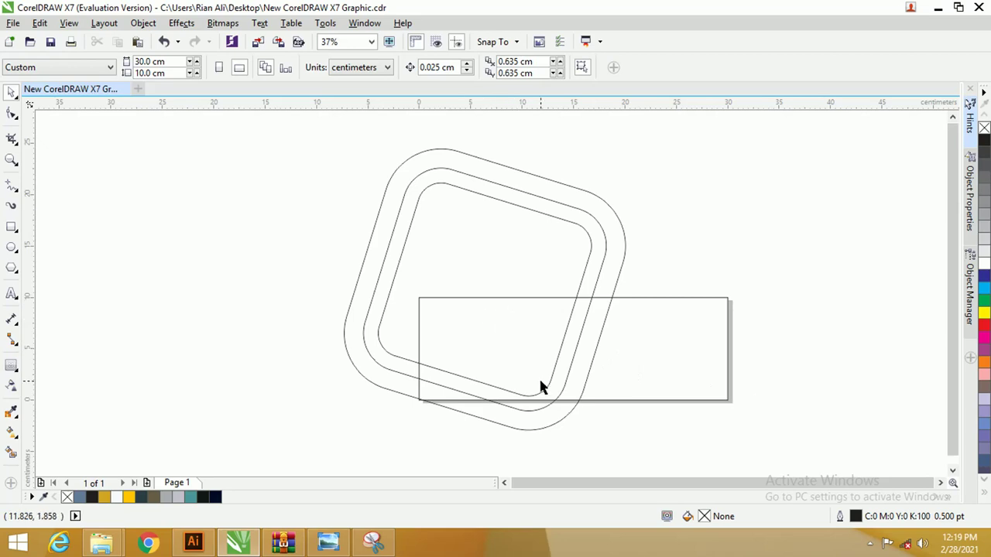
drag(650, 449, 323, 128)
drag(551, 219, 526, 219)
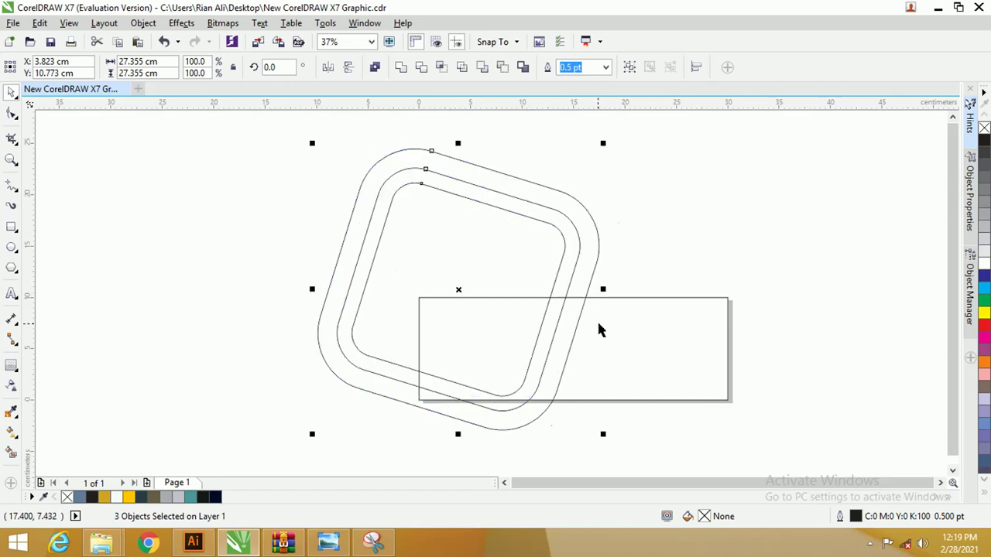
scroll(595, 325, left, 2)
scroll(595, 325, up, 2)
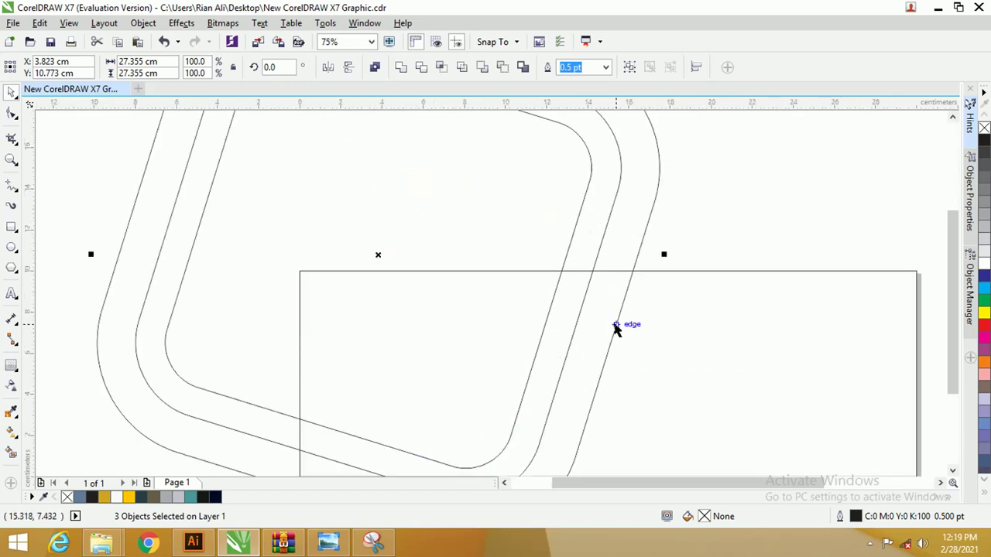
drag(634, 260, 637, 261)
scroll(514, 245, down, 2)
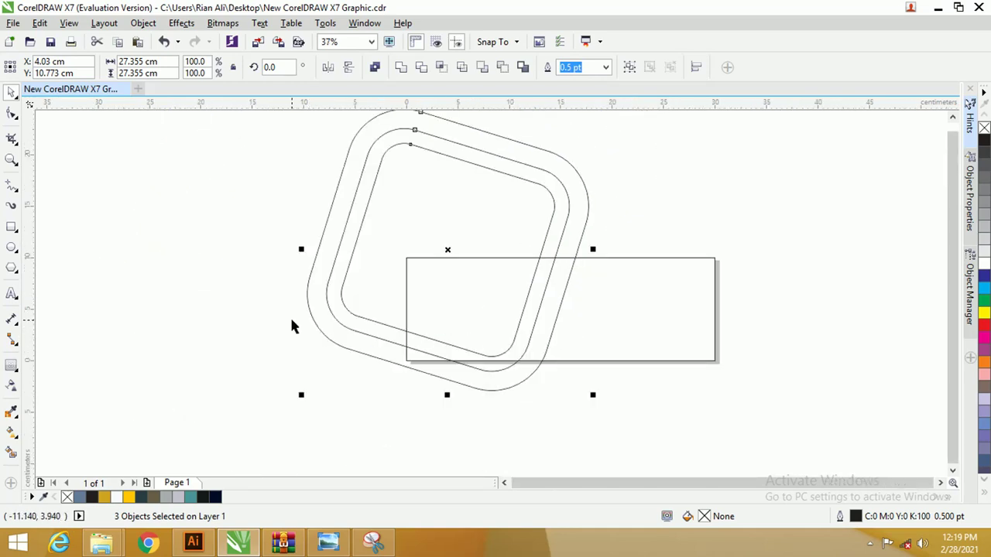
Step: Smart Fill the frame areas inside the inner square, within both contour bands and outside to their right with slate blue (C:40 M:20 Y:0 K:40)
click(12, 454)
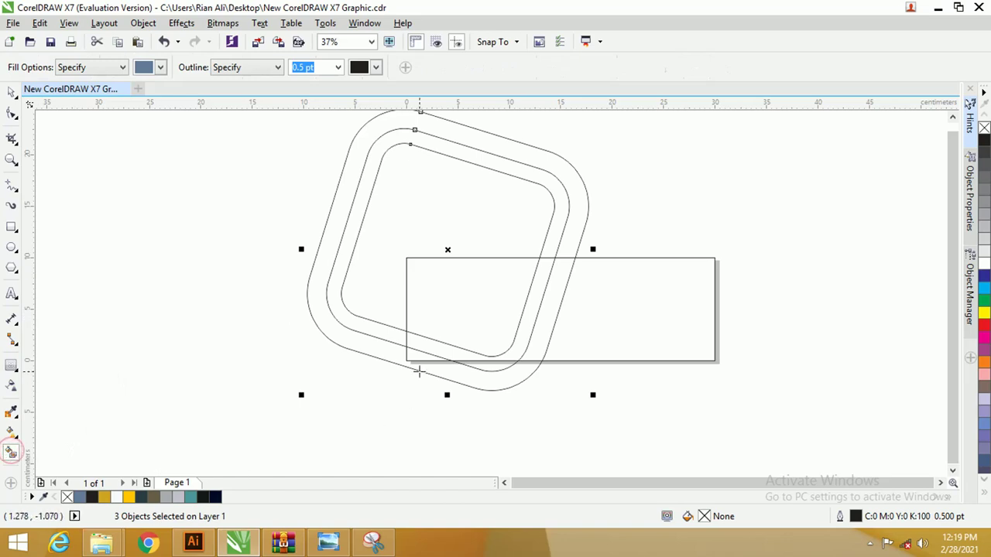
click(469, 292)
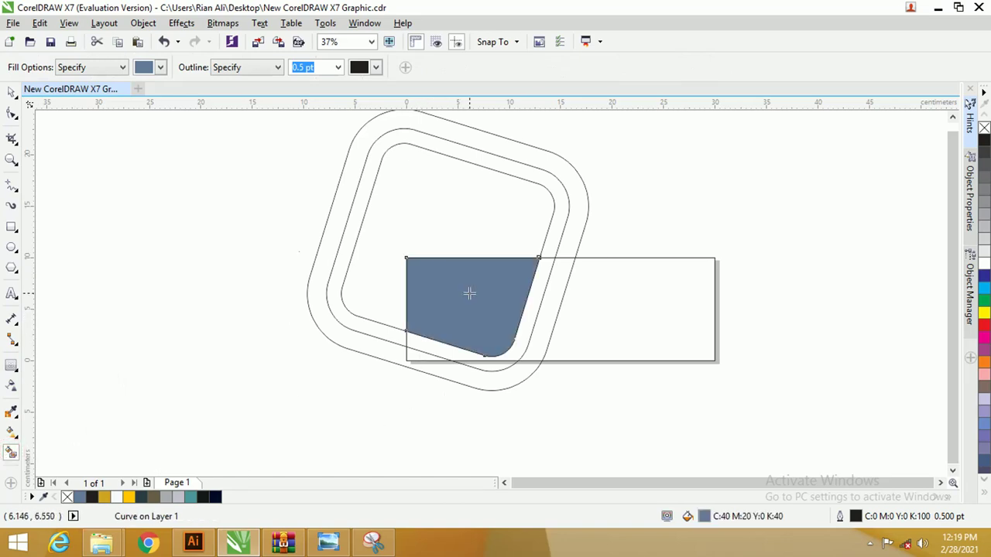
click(526, 312)
click(541, 335)
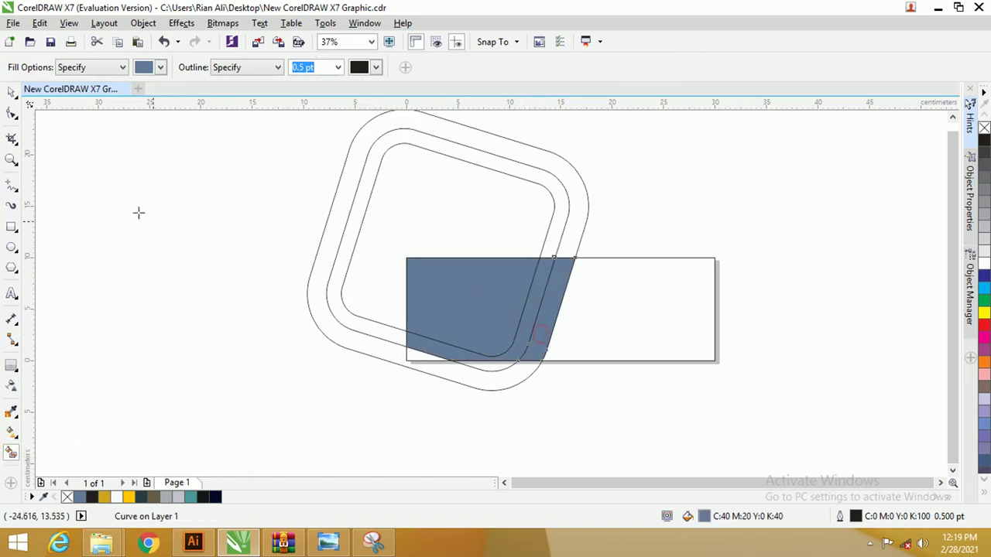
click(11, 92)
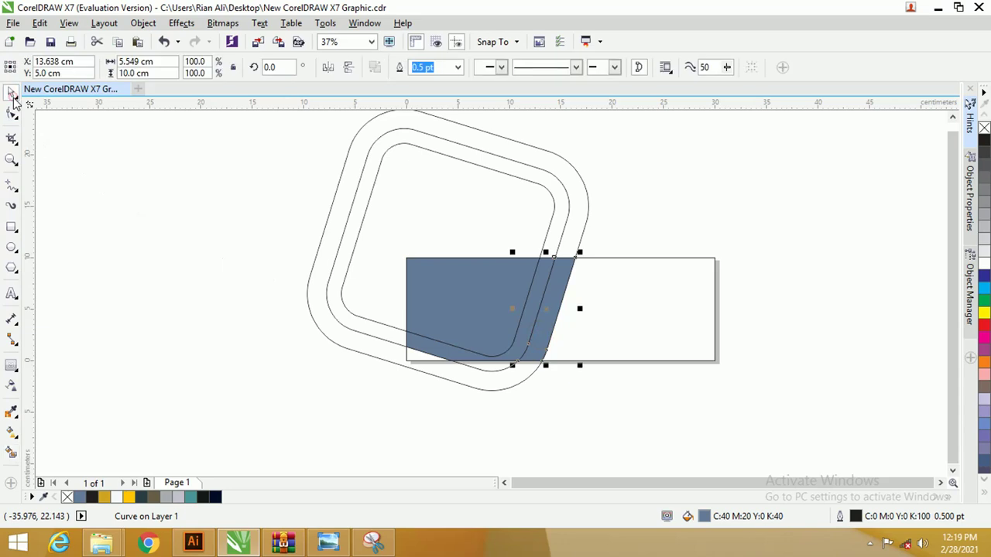
click(12, 453)
click(622, 303)
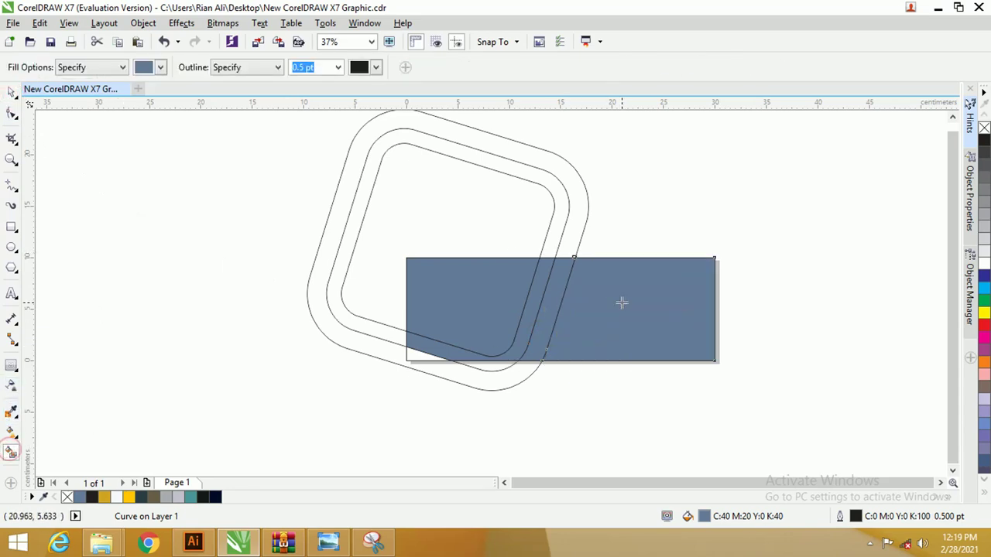
Step: Delete the three original rounded outlines, keeping the filled shapes inside the frame
click(11, 92)
click(233, 232)
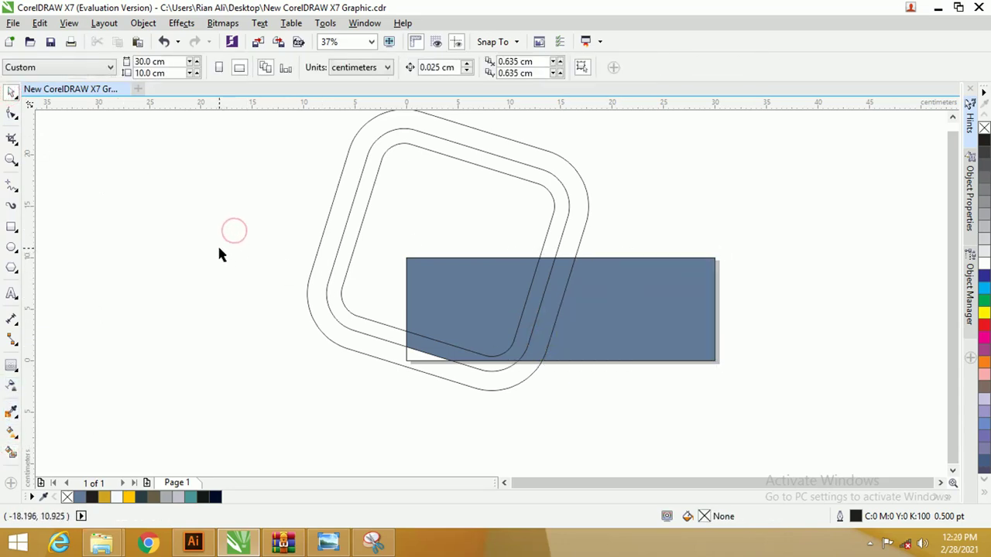
drag(210, 241, 641, 215)
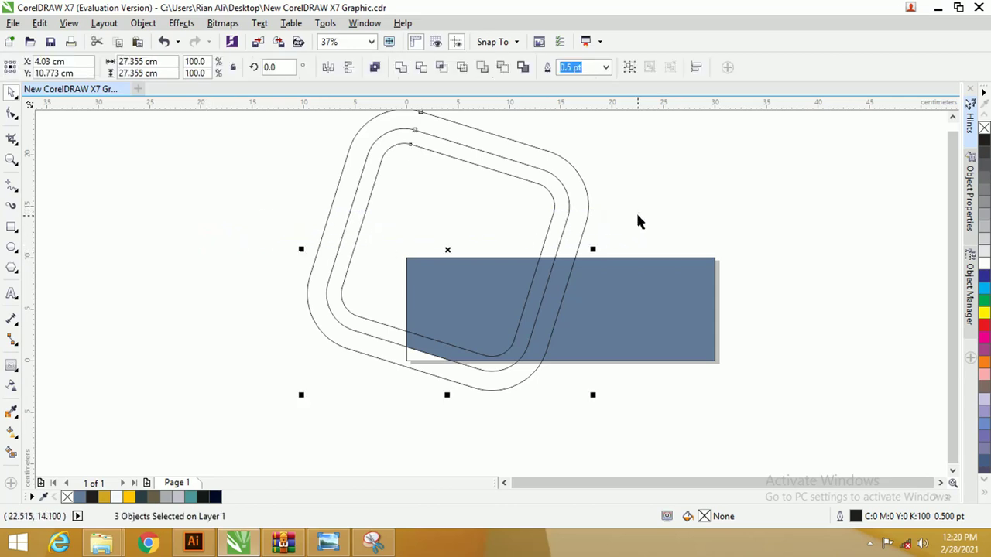
key(Delete)
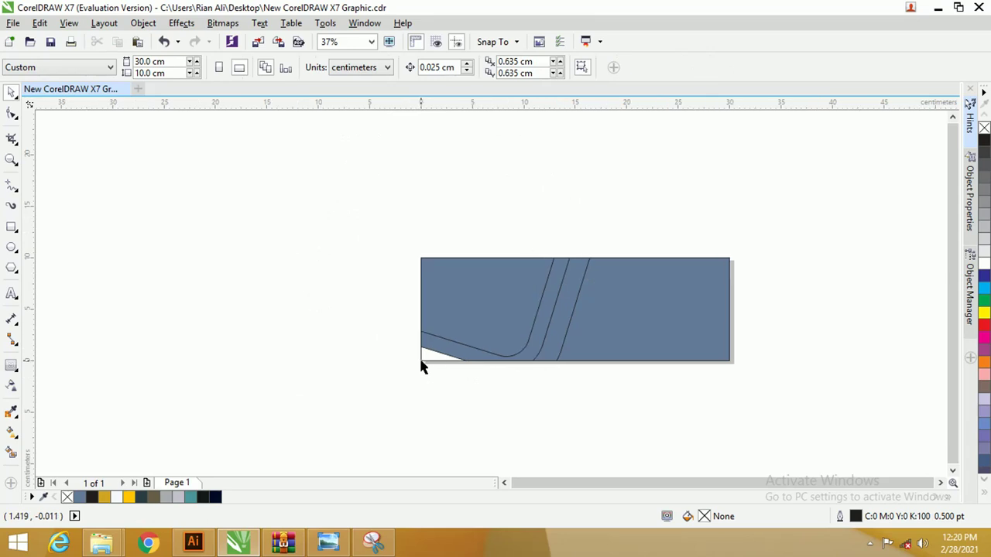
Step: Smart Fill the empty triangle in the frame's lower-left corner with slate blue (C:40 M:20 Y:0 K:40)
click(426, 357)
scroll(415, 401, left, 1)
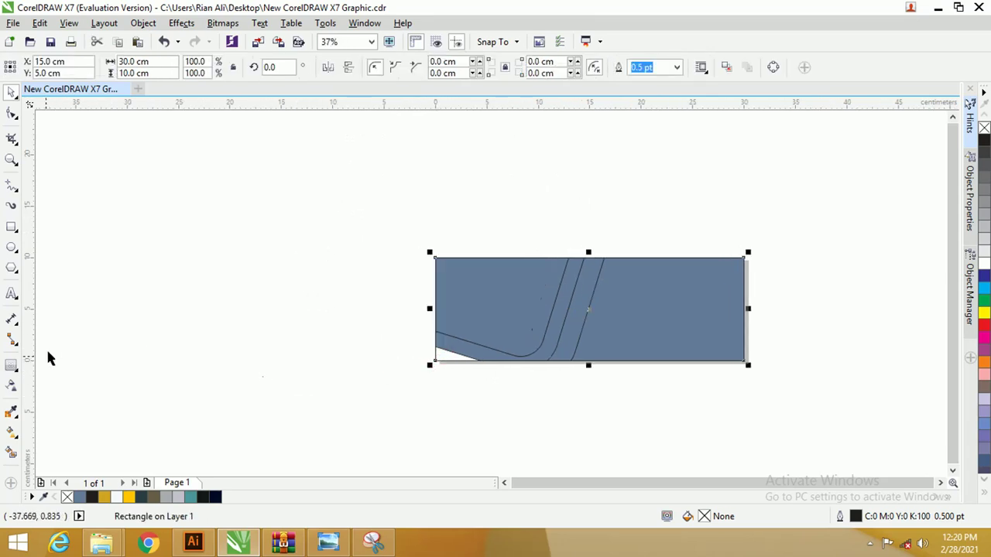
click(12, 452)
click(444, 358)
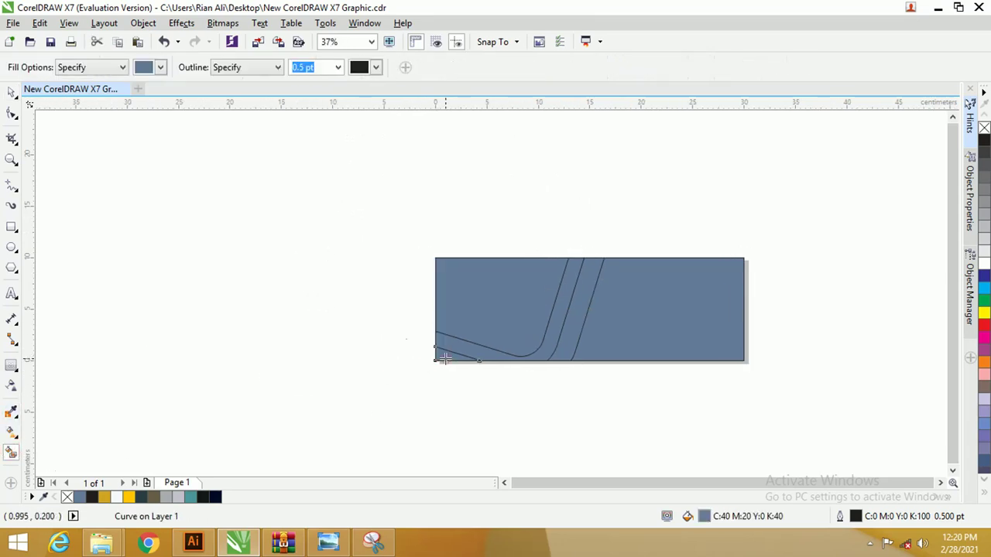
click(12, 93)
scroll(233, 294, right, 1)
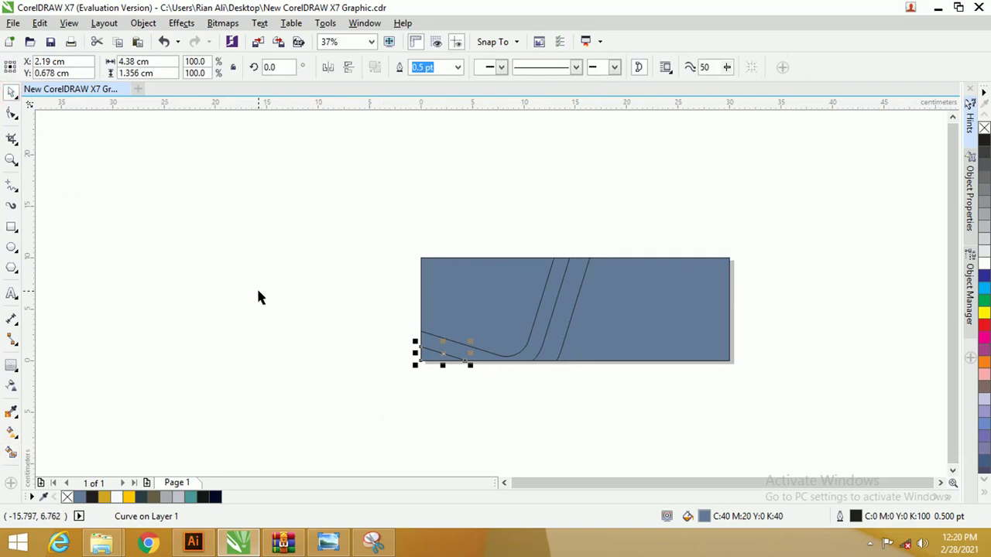
Step: Fill the large shape on the right of the frame with dark navy (#000B27)
key(F4)
click(64, 132)
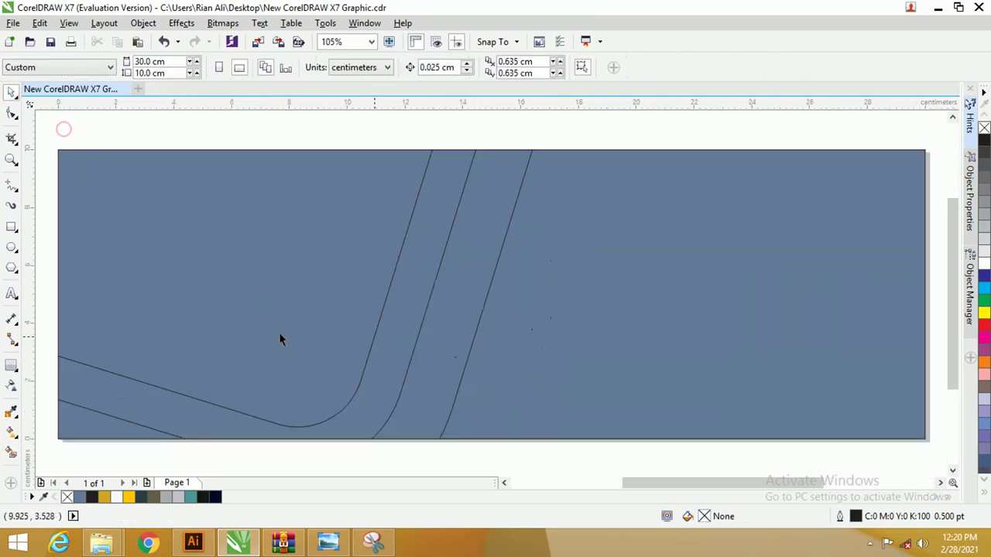
click(590, 323)
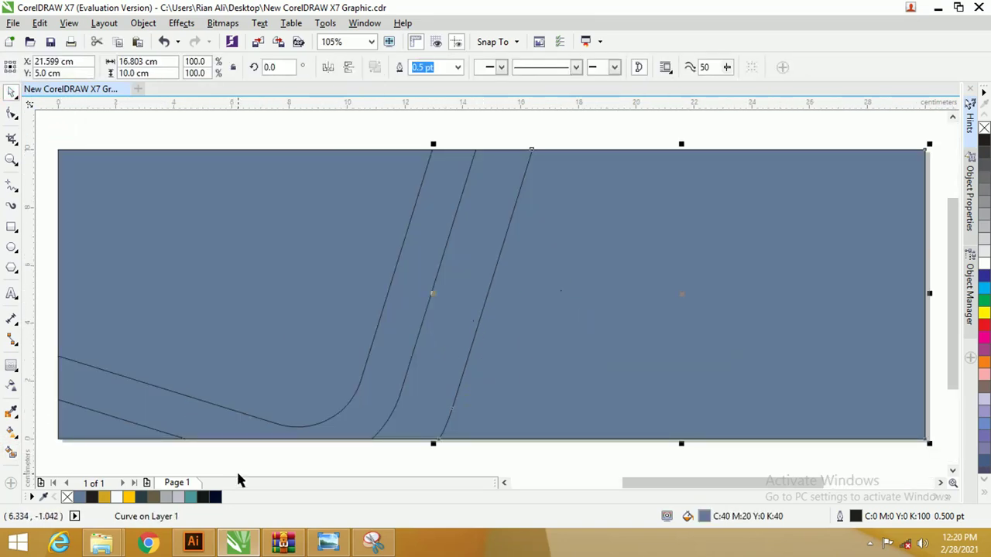
click(215, 498)
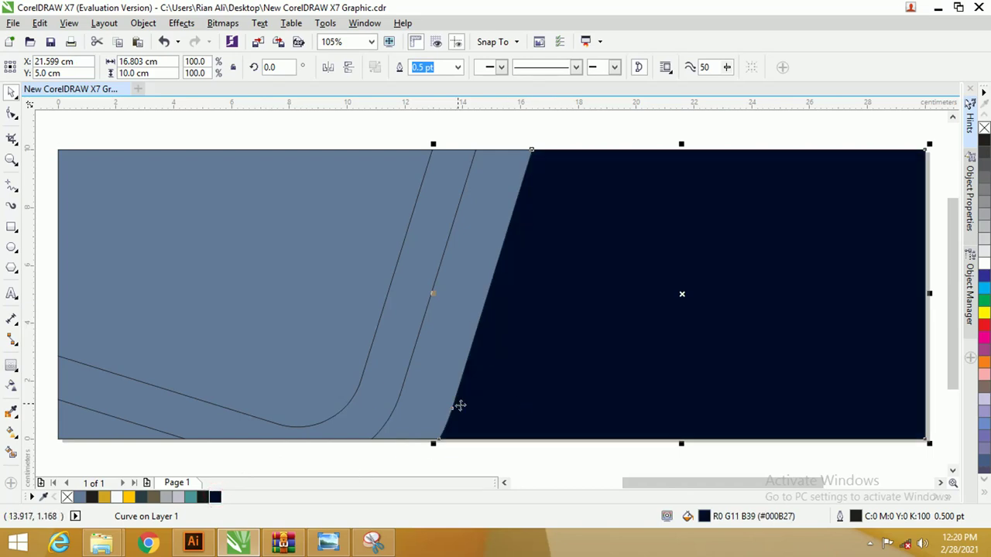
Step: Fill the inner band with dark gold (#D1A622), and the outer band and lower-left corner triangle with amber (#FFC601)
click(403, 341)
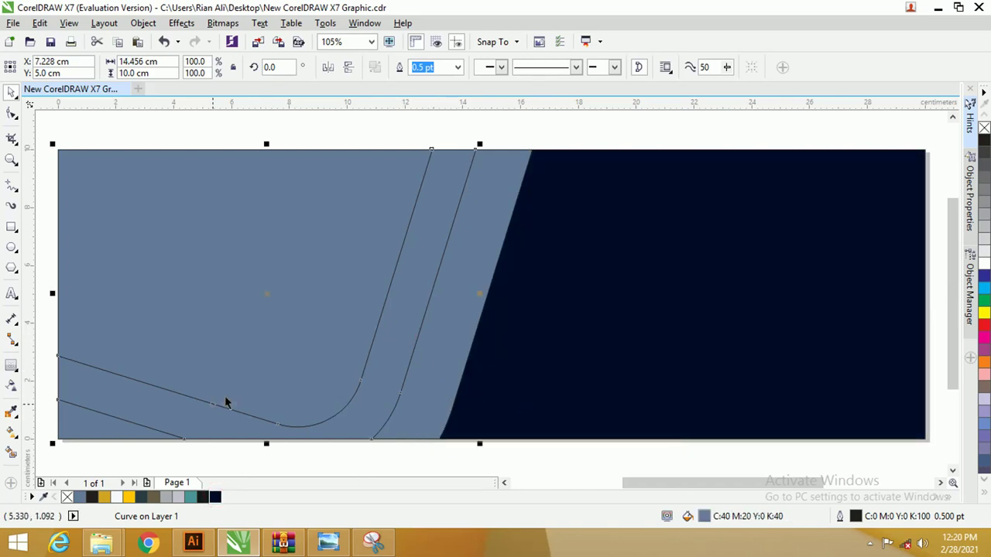
click(107, 497)
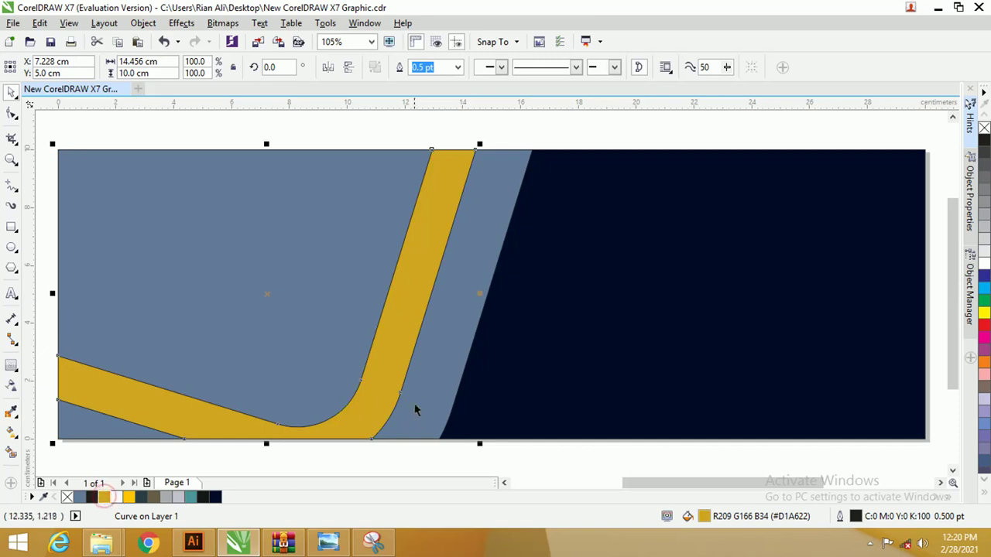
click(416, 410)
click(129, 498)
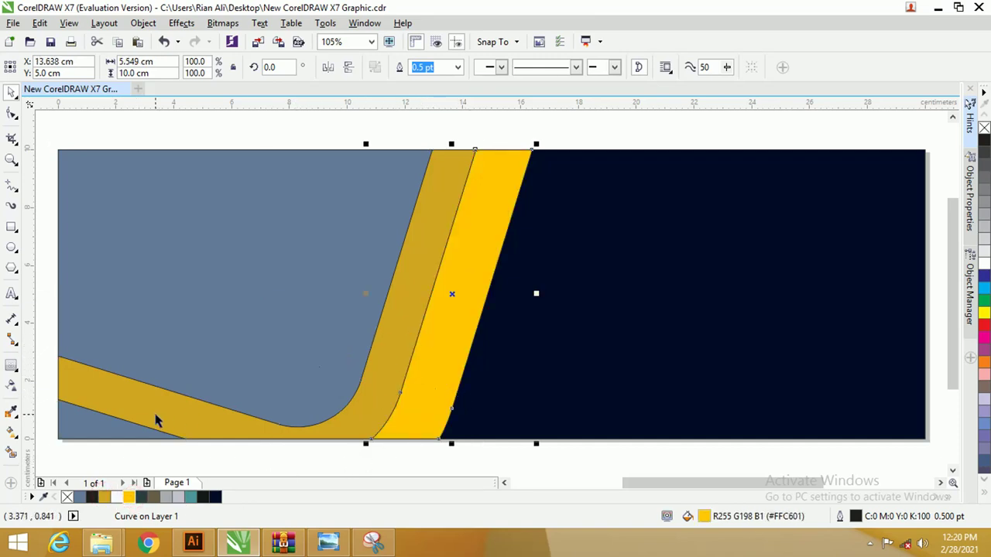
click(109, 423)
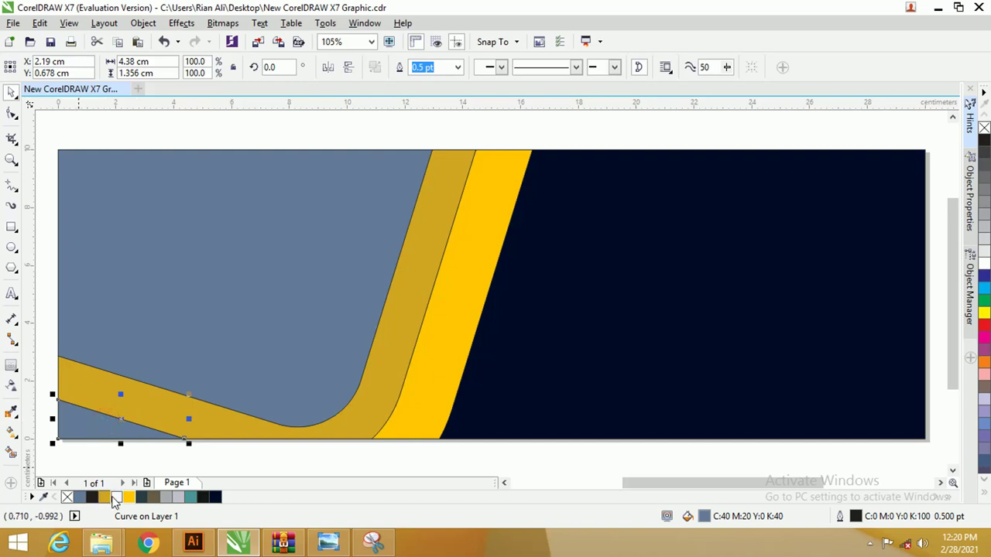
click(131, 498)
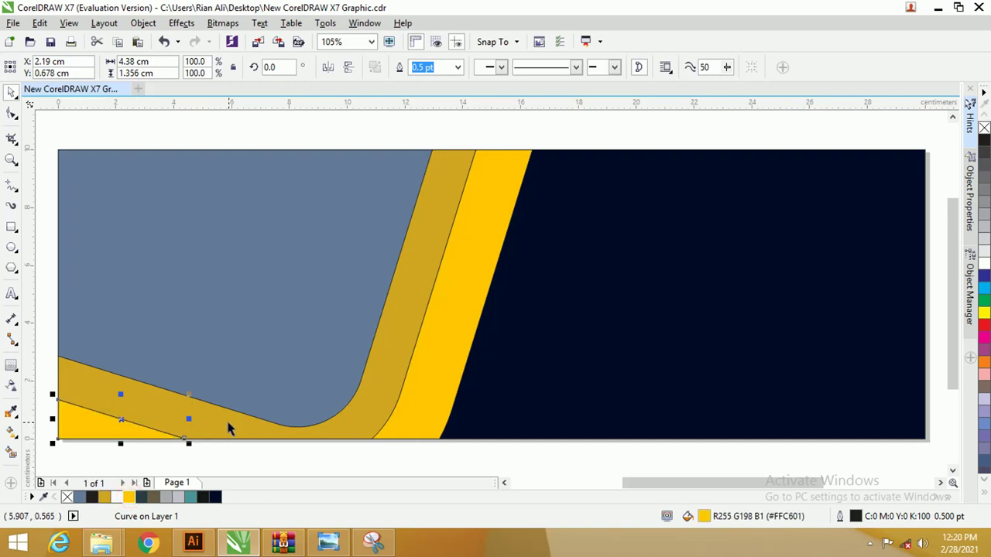
Step: Bring the podium speaker photo product-school-ZLdKgqJeERM-unsplash (1) from the Model folder into the CorelDRAW drawing
click(297, 281)
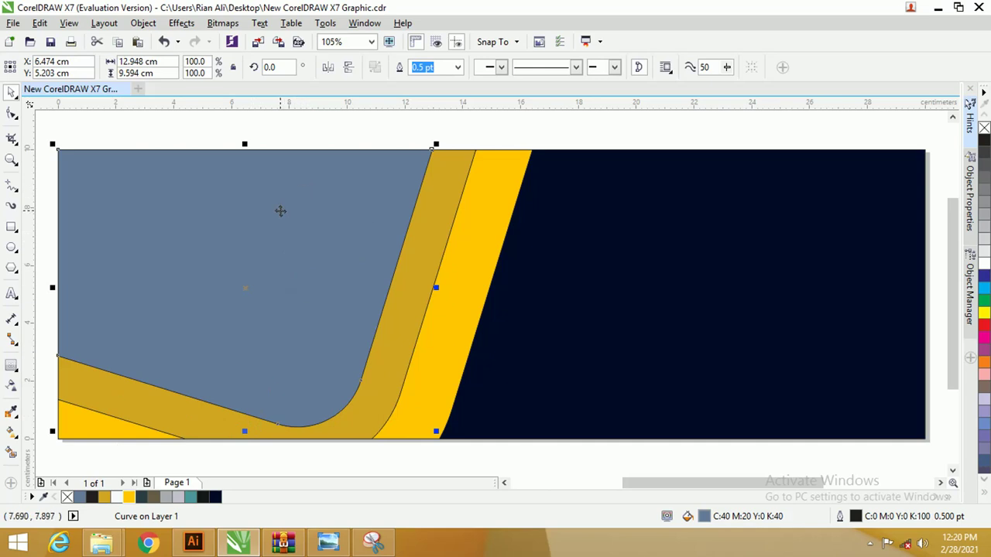
scroll(451, 432, down, 1)
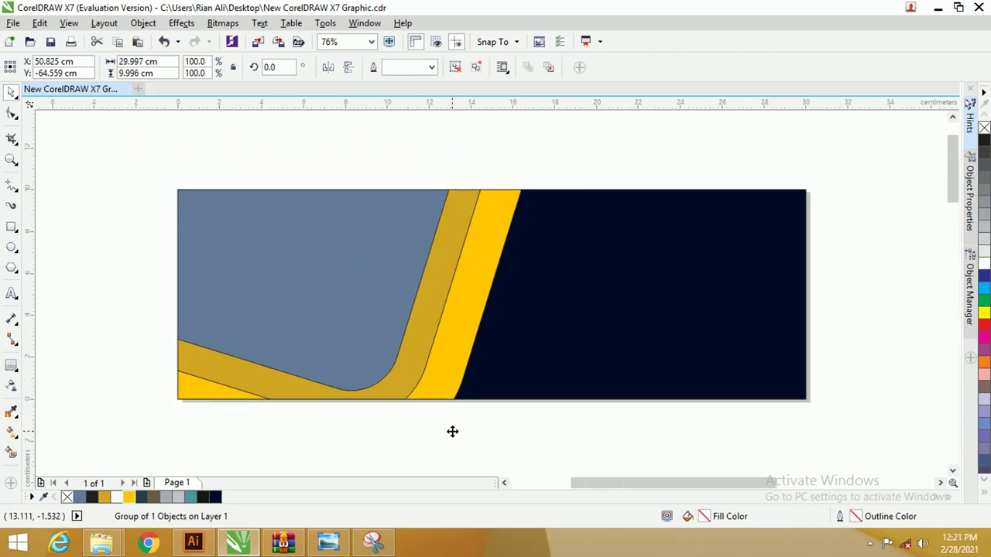
mouse_move(108, 538)
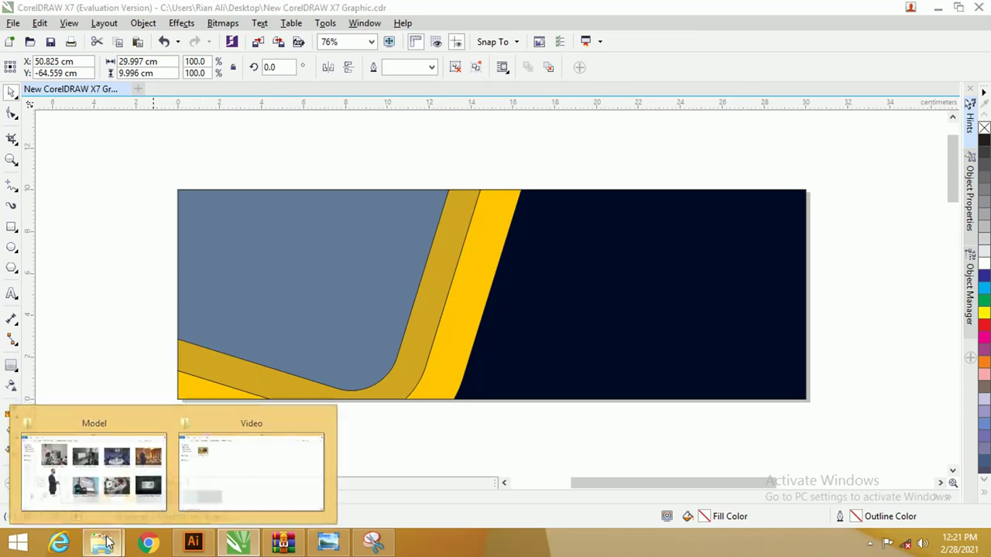
click(118, 436)
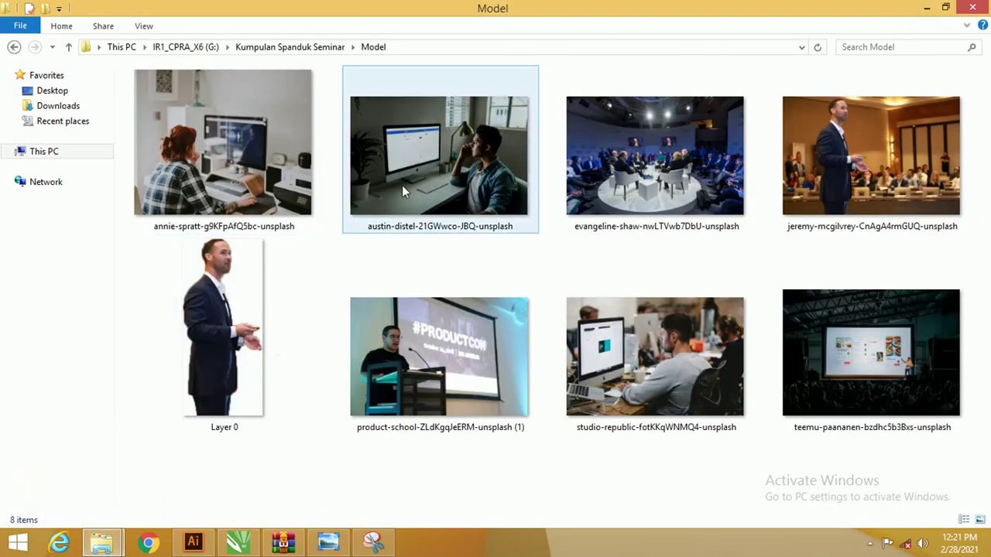
drag(469, 391, 159, 276)
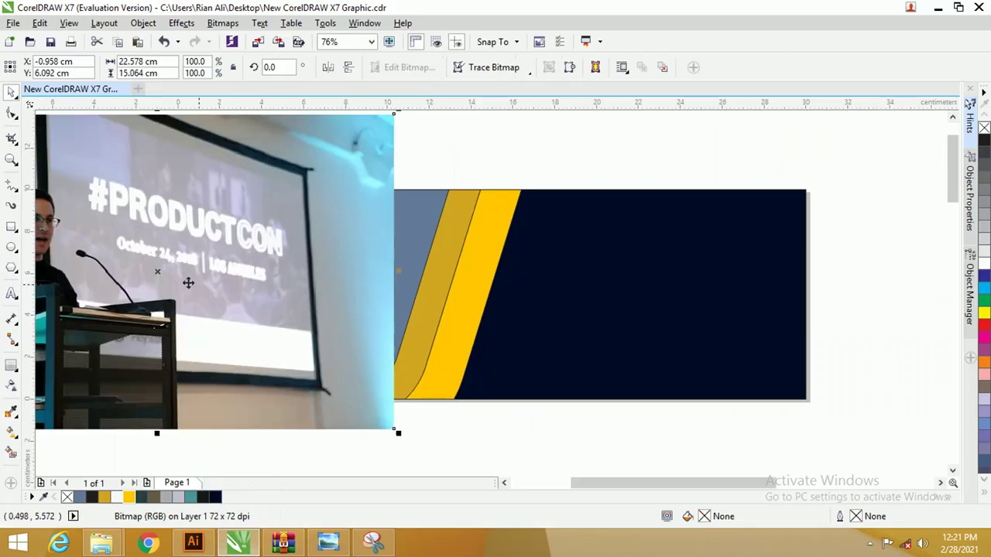
Step: Move the speaker photo to the right of the frame and PowerClip it inside the slate blue upper-left shape
scroll(292, 299, down, 2)
drag(291, 299, 572, 282)
right_click(571, 283)
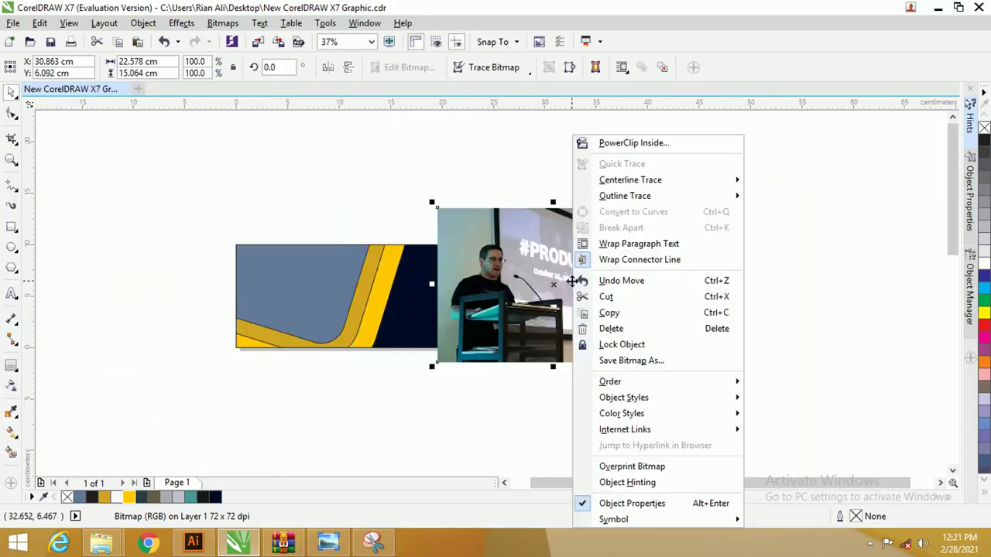
click(626, 143)
click(274, 256)
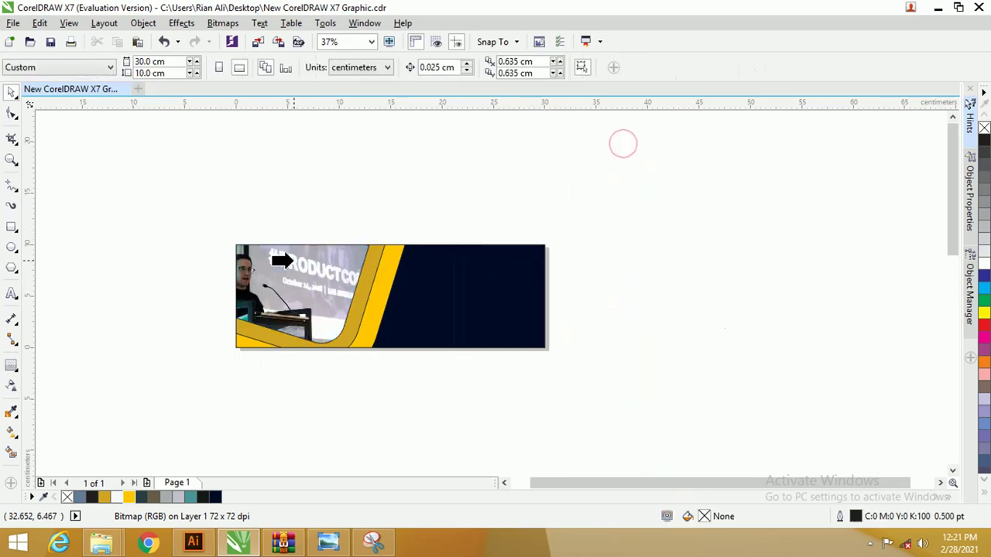
Step: Edit the PowerClip, scaling the photo to about 18.8 × 12.6 cm centred near X 9.11, Y 6.33 cm, and finish editing
right_click(296, 266)
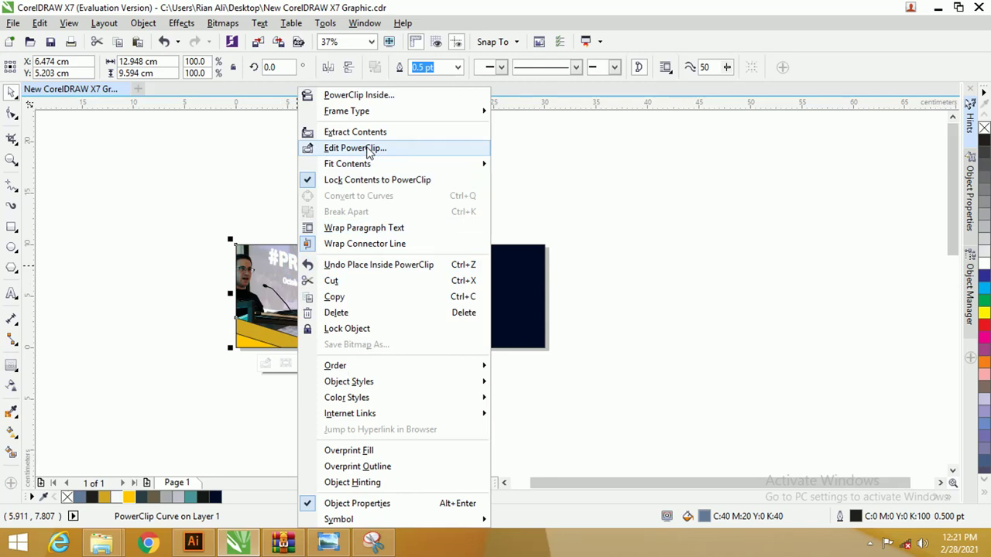
click(369, 149)
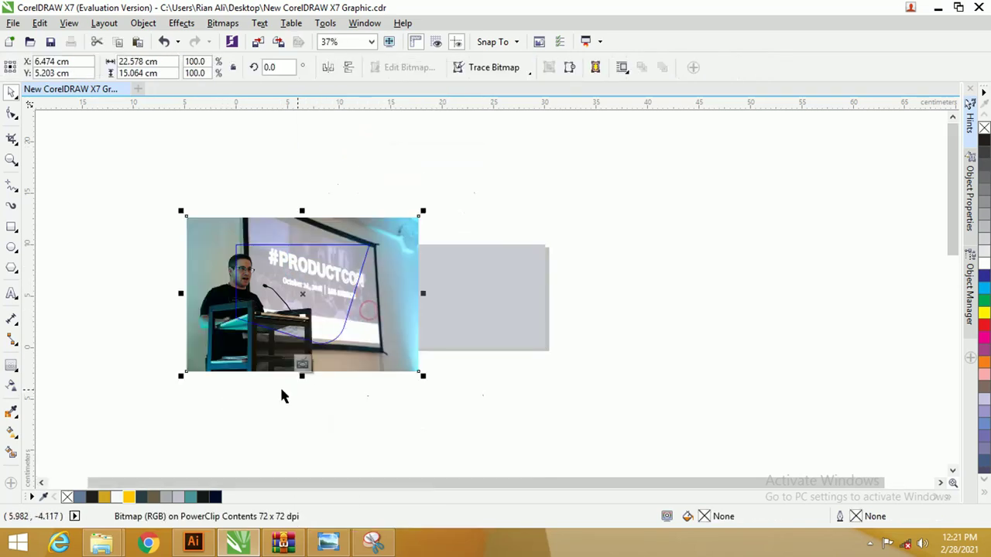
drag(420, 376, 371, 329)
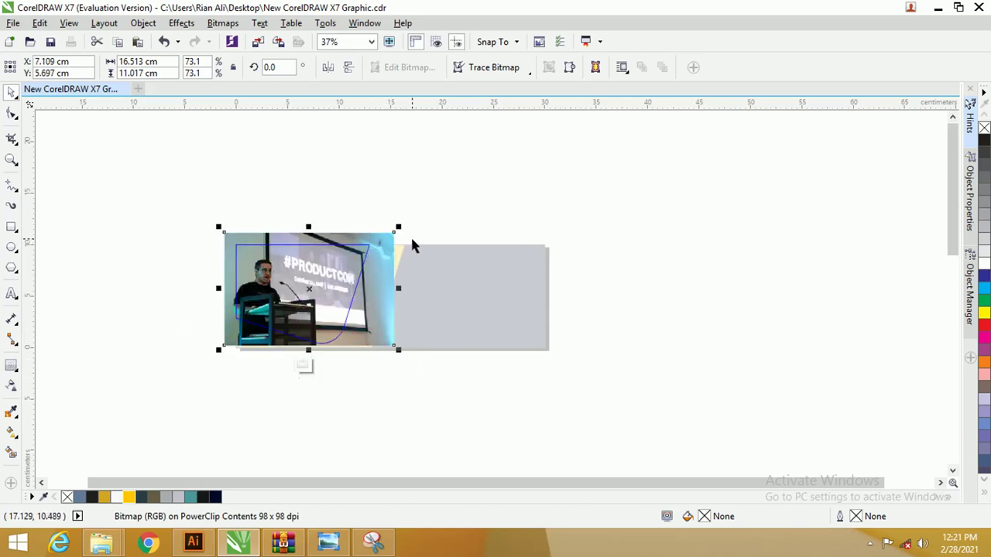
drag(400, 227, 449, 213)
drag(399, 287, 408, 288)
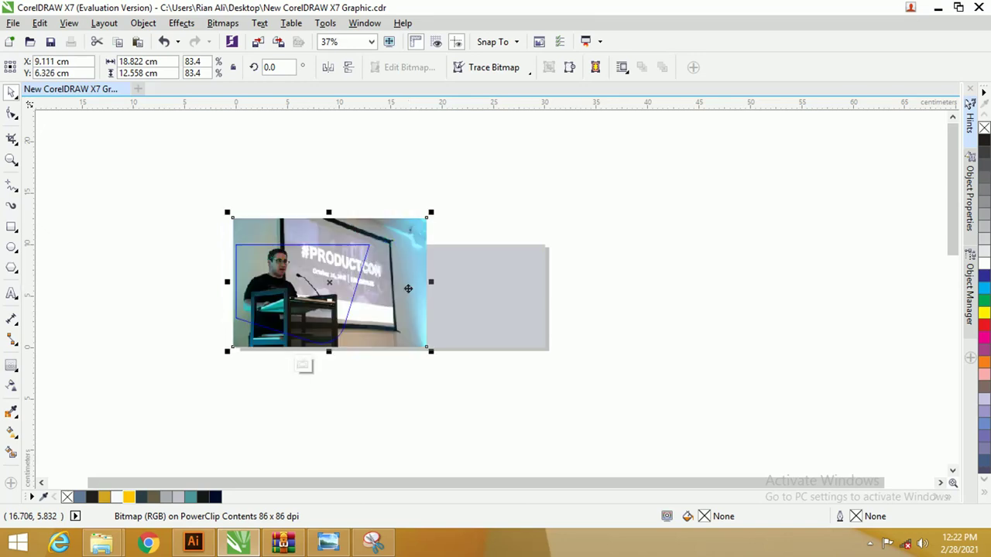
scroll(270, 264, up, 2)
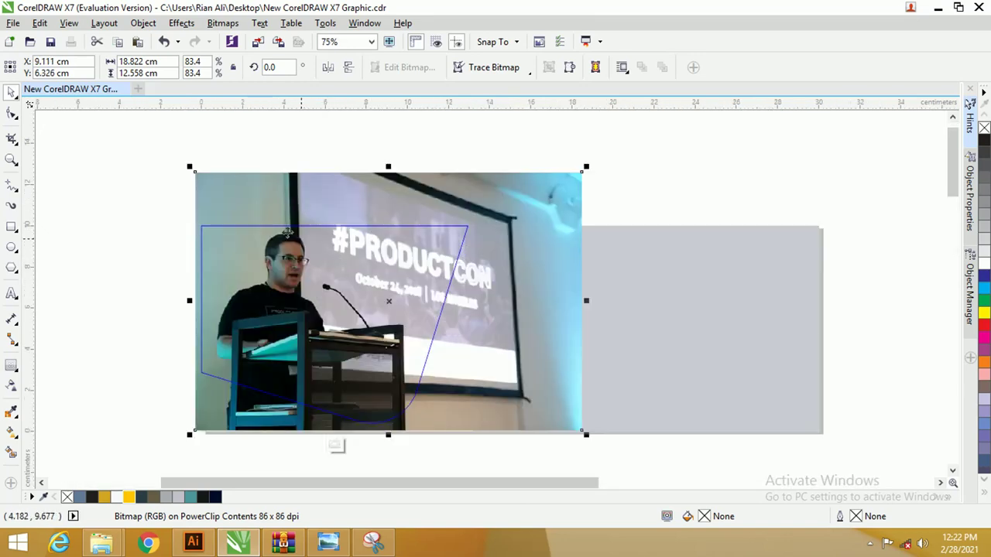
scroll(260, 248, down, 2)
right_click(375, 262)
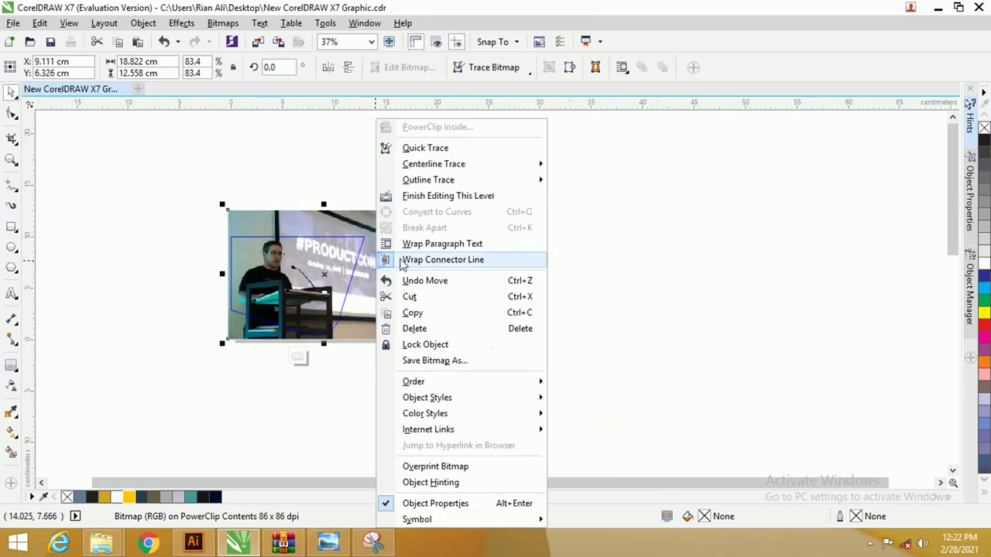
click(428, 196)
click(408, 192)
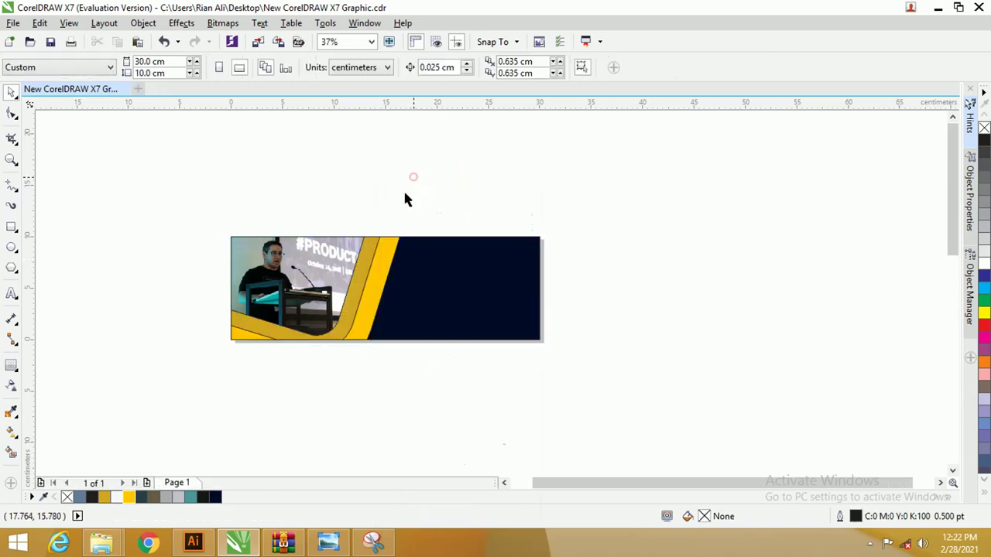
Step: Remove the outlines from all shapes in the frame
drag(616, 384, 171, 205)
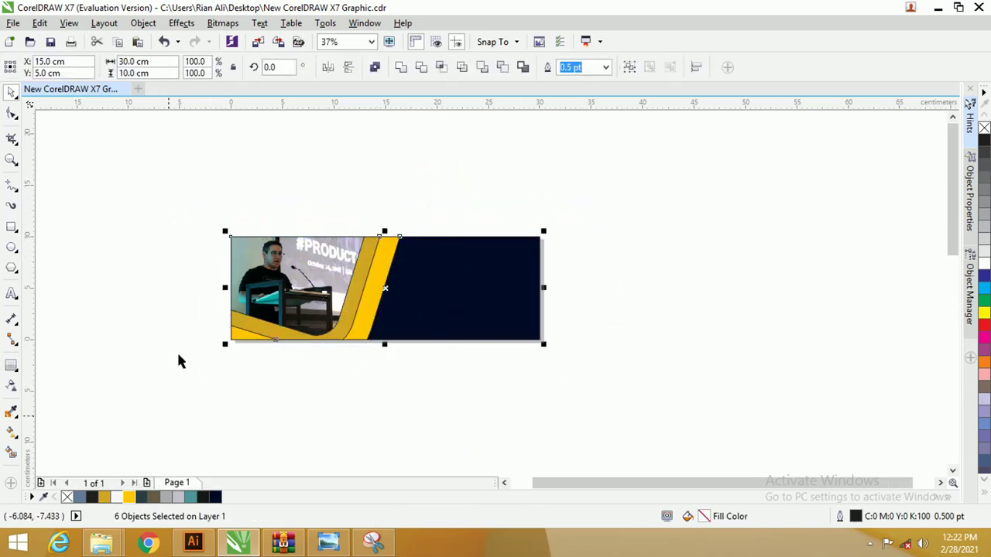
right_click(66, 498)
click(77, 380)
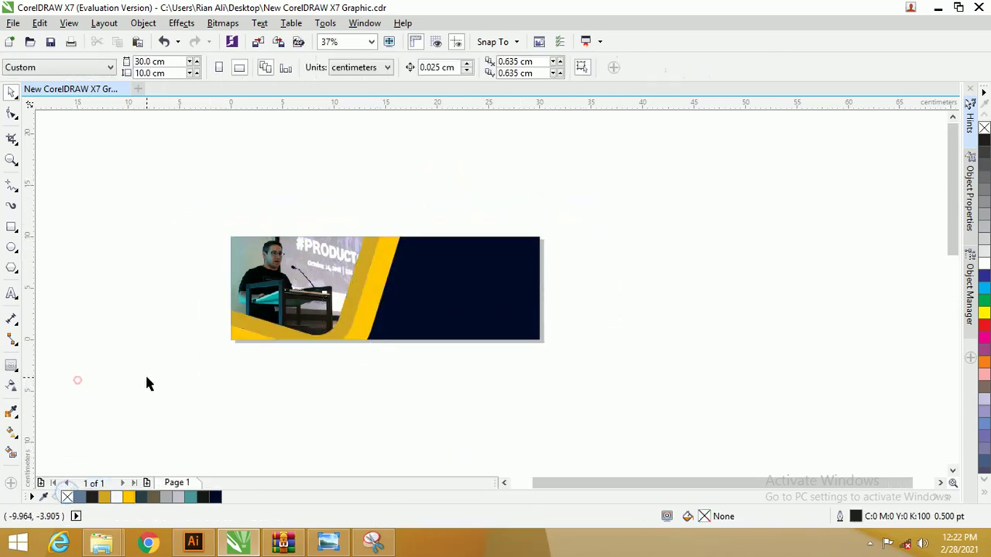
Step: Recolour the inner band beside the photo from the palette to bright yellow
scroll(345, 288, up, 1)
scroll(345, 285, up, 1)
scroll(345, 286, down, 1)
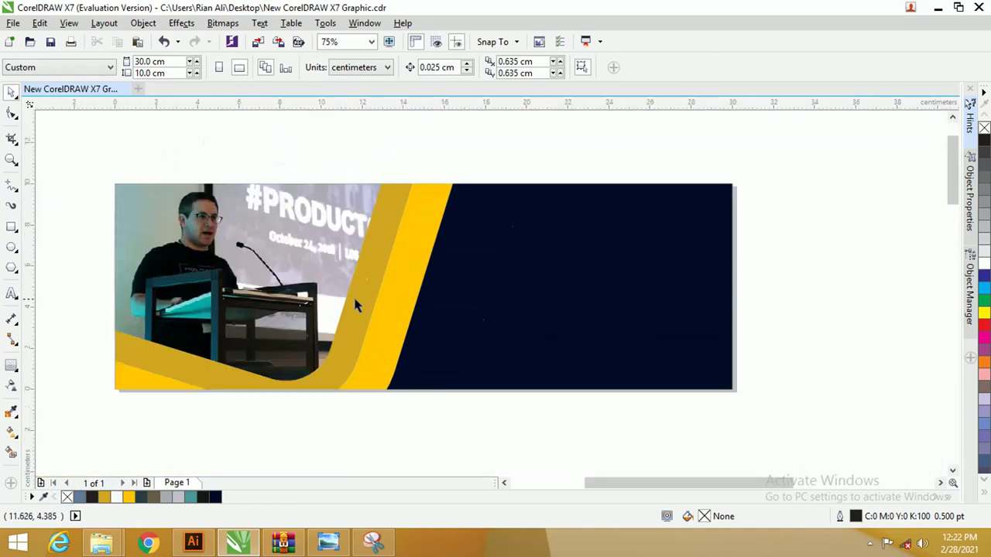
click(361, 288)
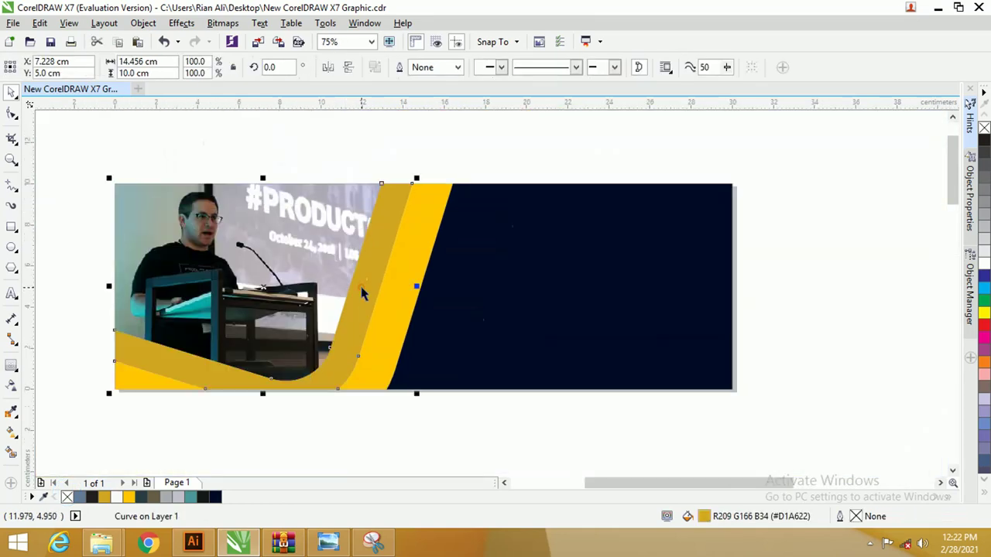
click(985, 313)
Step: Try bright yellow on the outer slanted band and return its fill to amber (#FFC601)
click(437, 251)
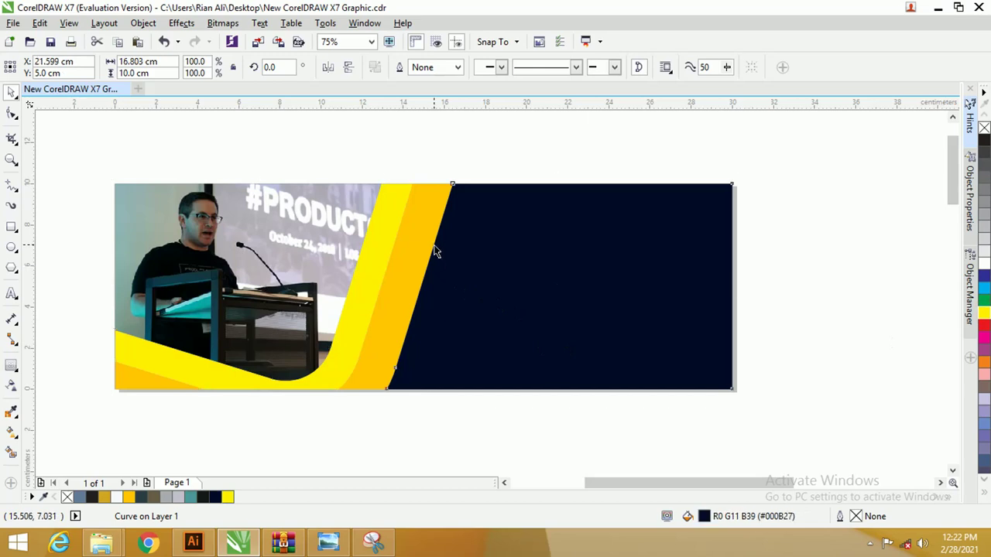
click(423, 240)
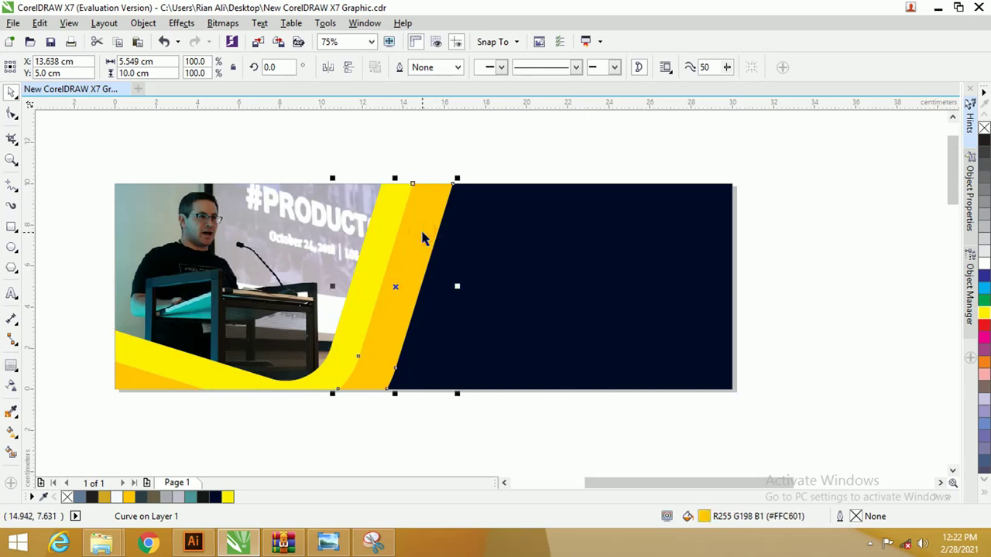
click(519, 141)
click(420, 215)
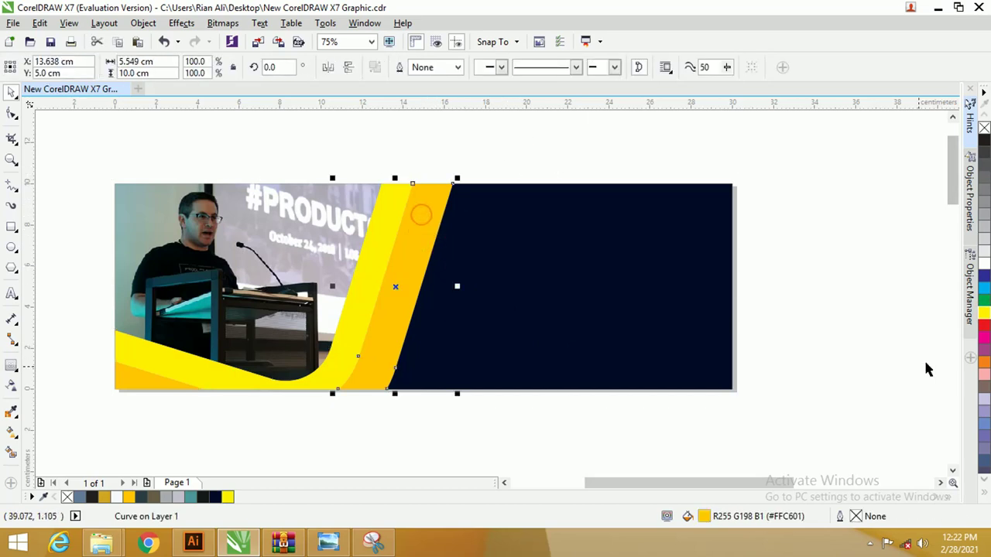
click(230, 498)
click(128, 497)
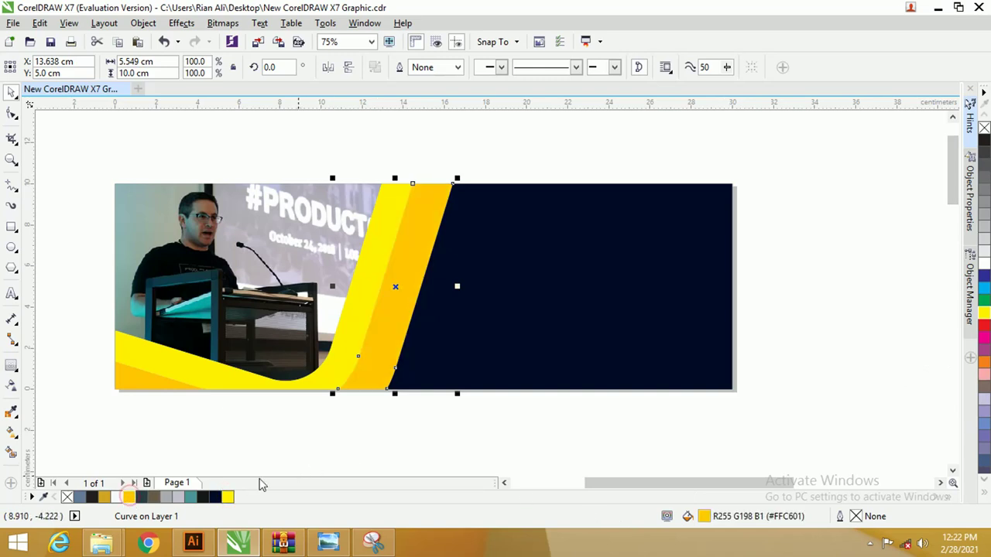
click(378, 441)
click(129, 387)
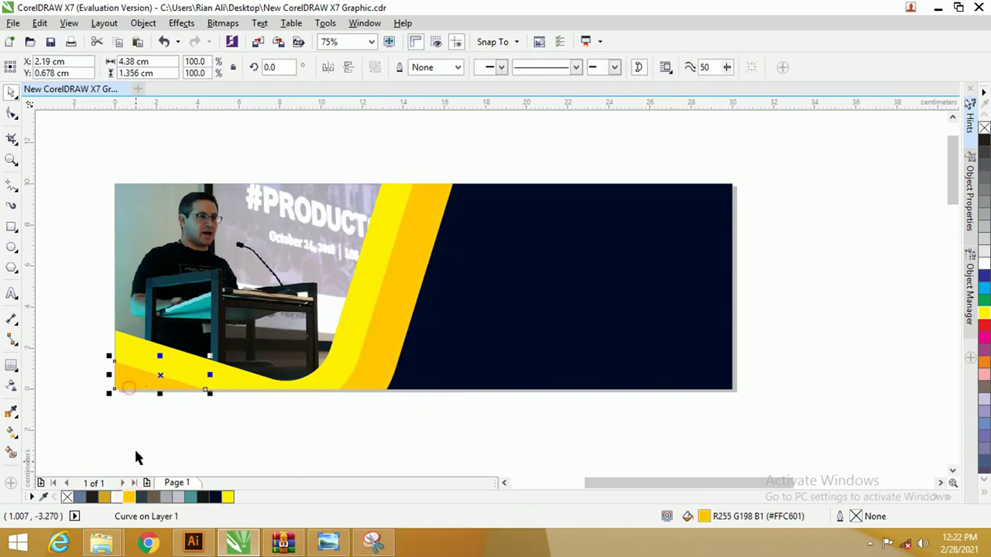
click(171, 411)
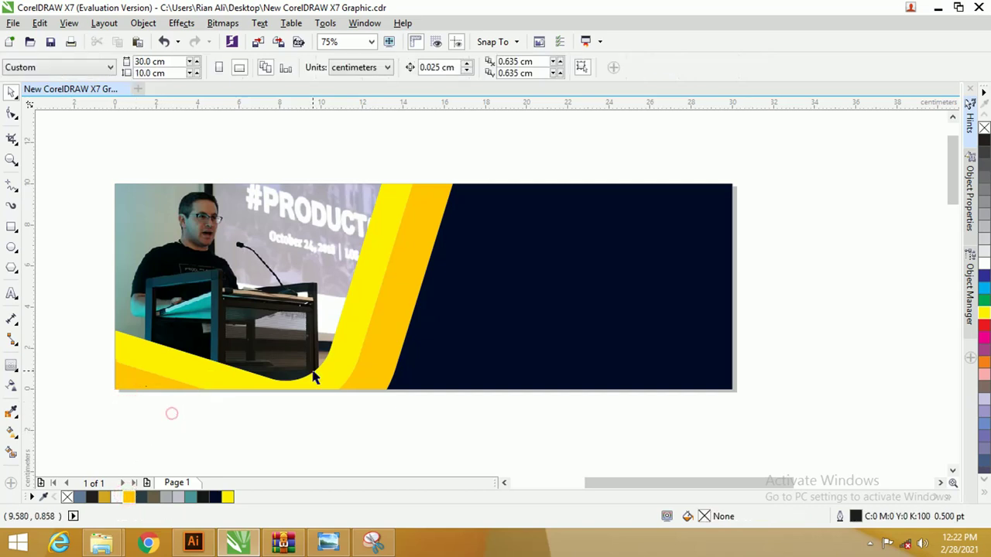
Step: Change the inner yellow band's fill to a slightly warmer yellow, C2 M5 Y100 K0
click(390, 351)
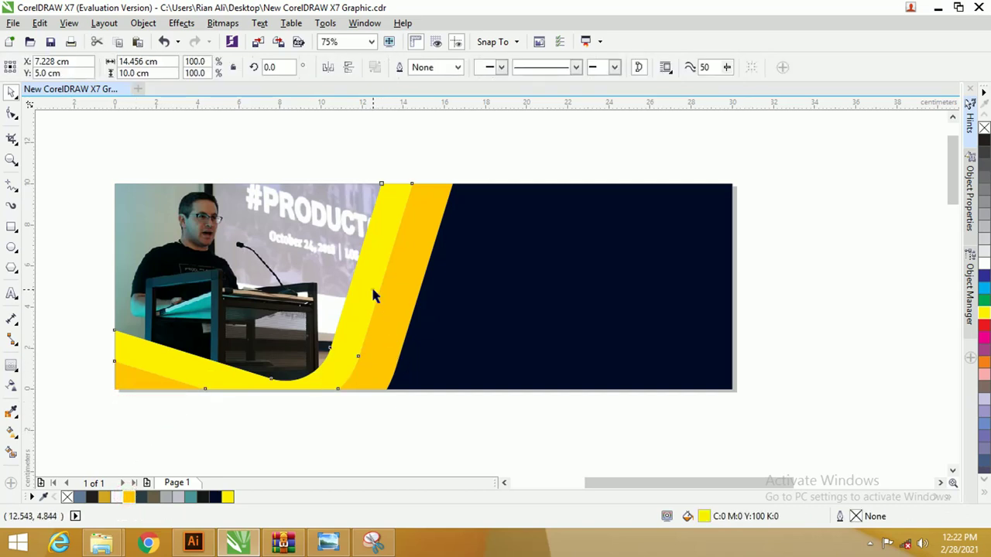
double_click(704, 516)
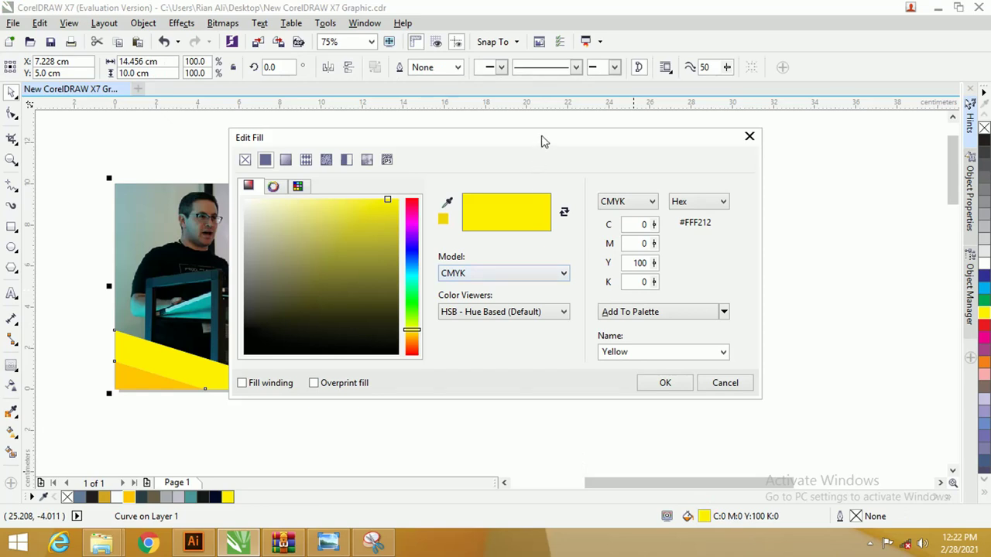
drag(542, 141, 708, 153)
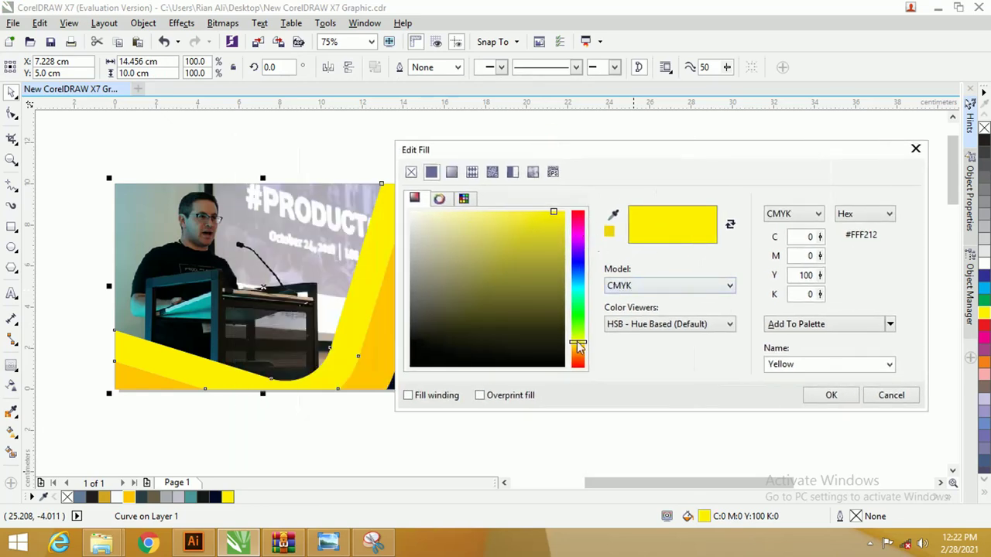
drag(578, 347, 586, 351)
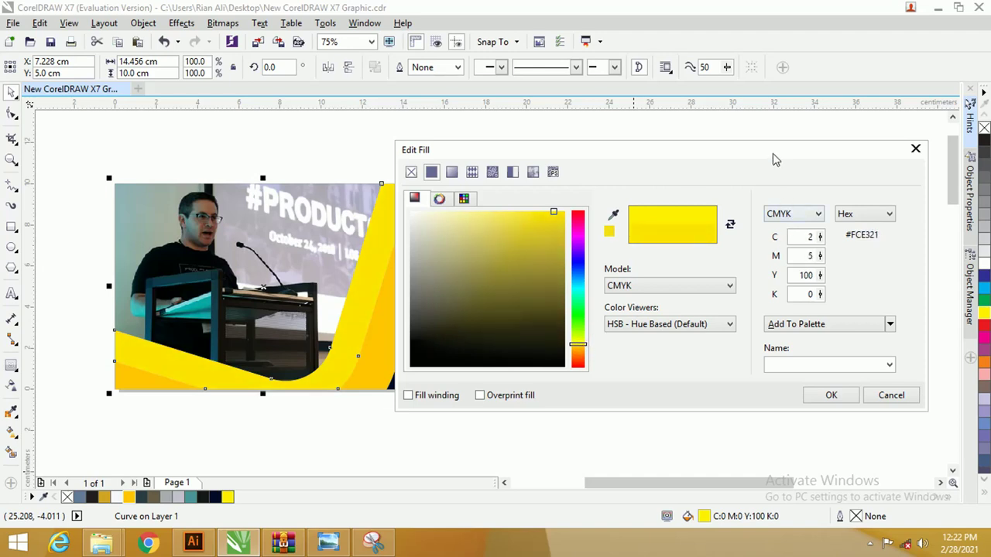
drag(774, 159, 705, 160)
click(755, 396)
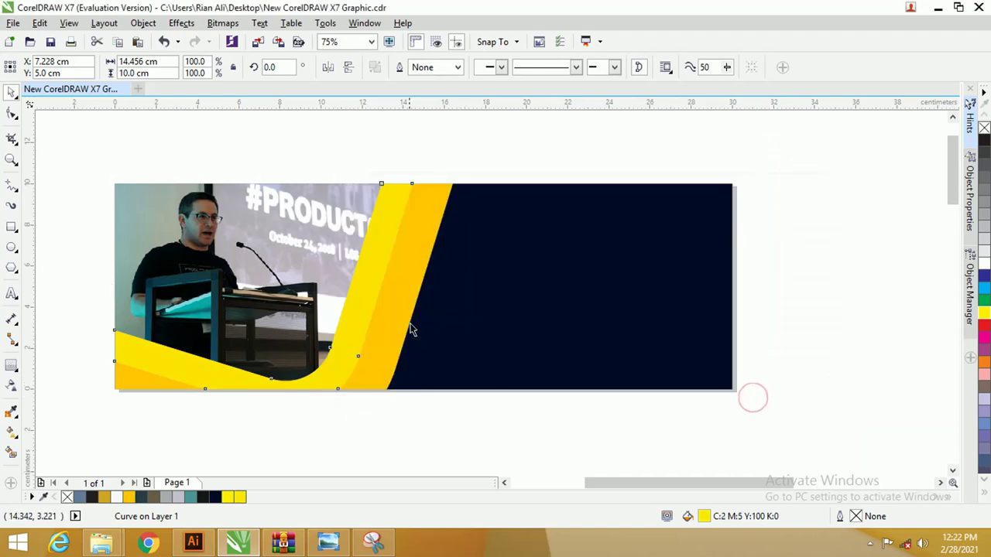
Step: Combine the outer slanted amber band and the lower-left amber piece into one curve
click(412, 331)
shift+click(137, 386)
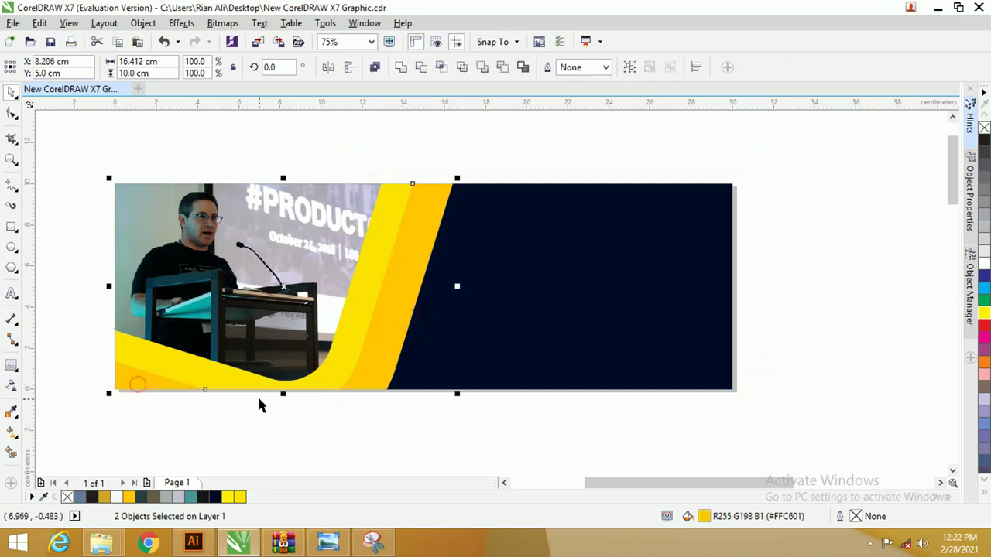
click(375, 67)
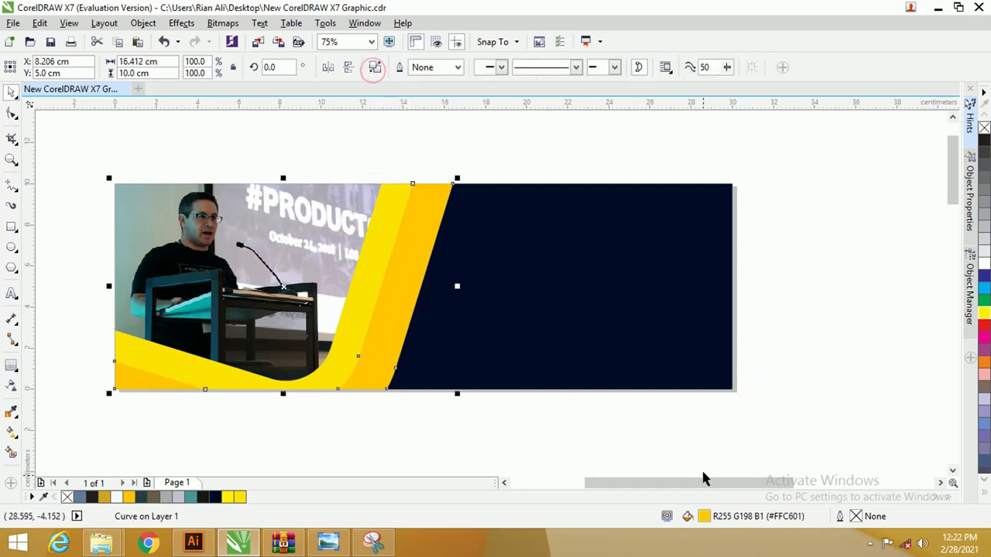
Step: Set the combined amber shape's fill to #FCC100 (R252 G193 B0) and deselect it
double_click(703, 516)
drag(566, 161, 707, 160)
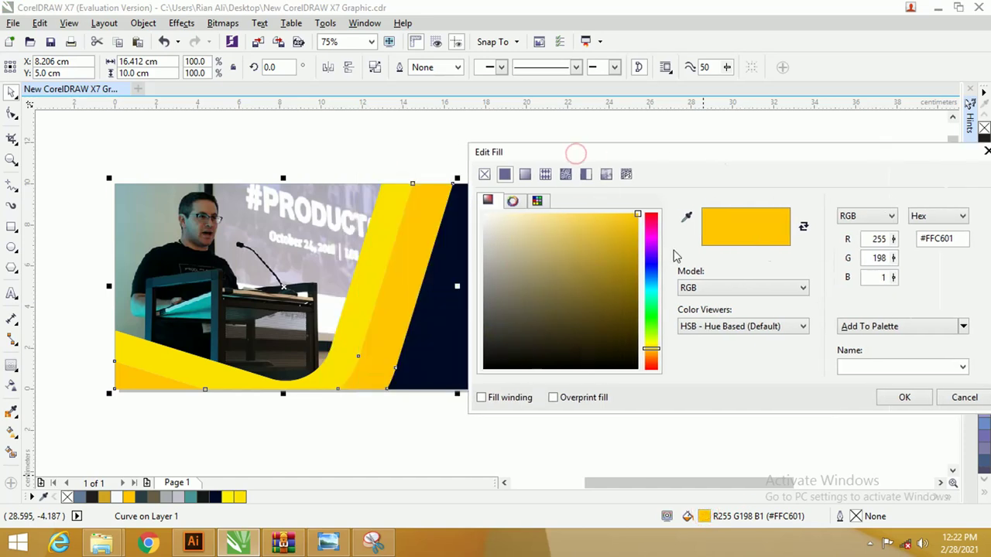
click(653, 350)
drag(653, 351, 653, 352)
click(640, 222)
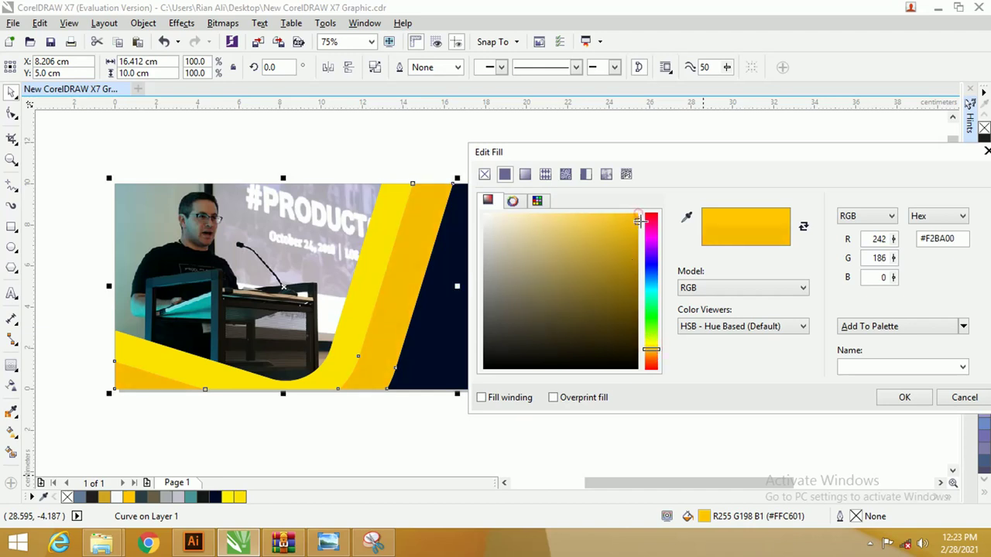
drag(639, 222, 639, 216)
drag(711, 158, 506, 138)
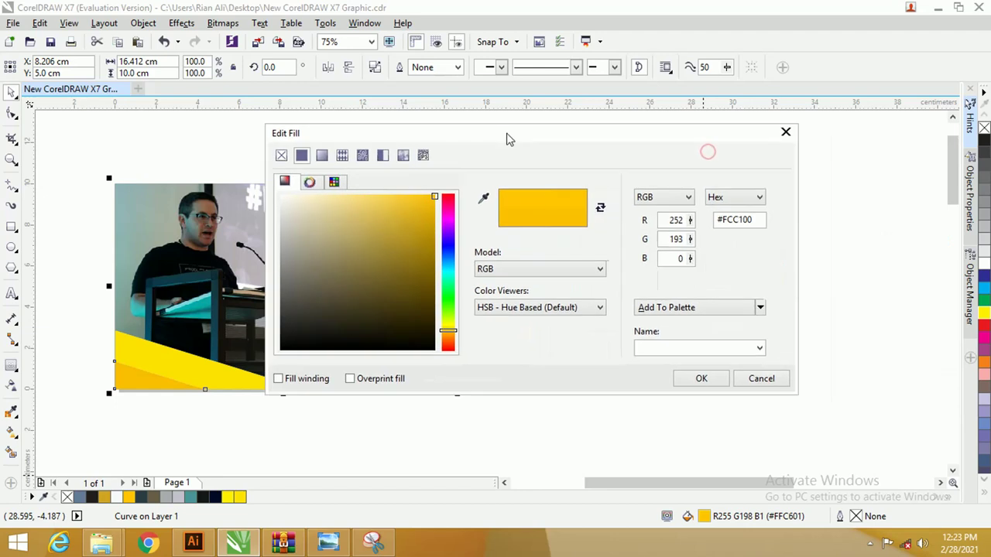
click(701, 380)
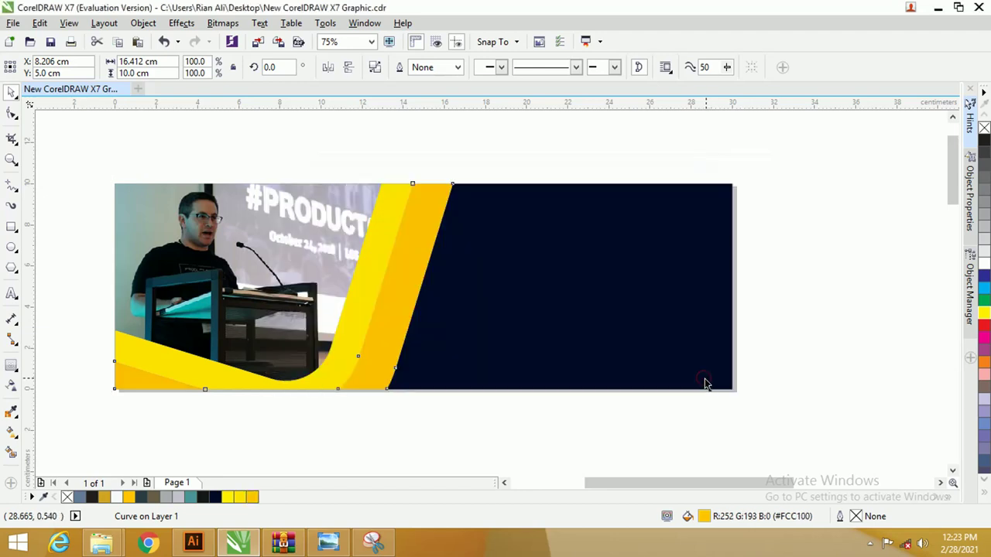
click(847, 258)
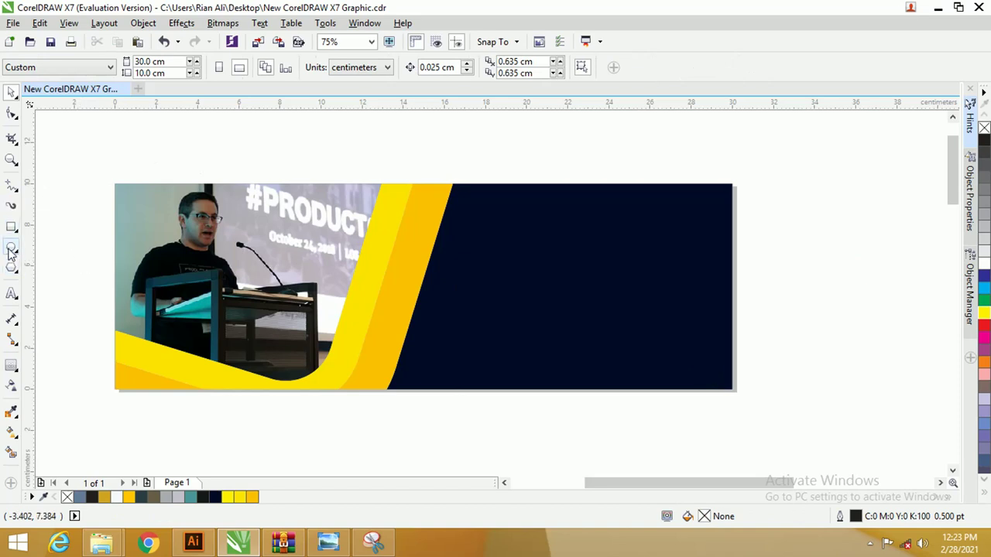
Step: Draw a vertical 2-point line about 1.38 cm long on the navy area and colour its outline yellow, C2 M5 Y100
click(11, 186)
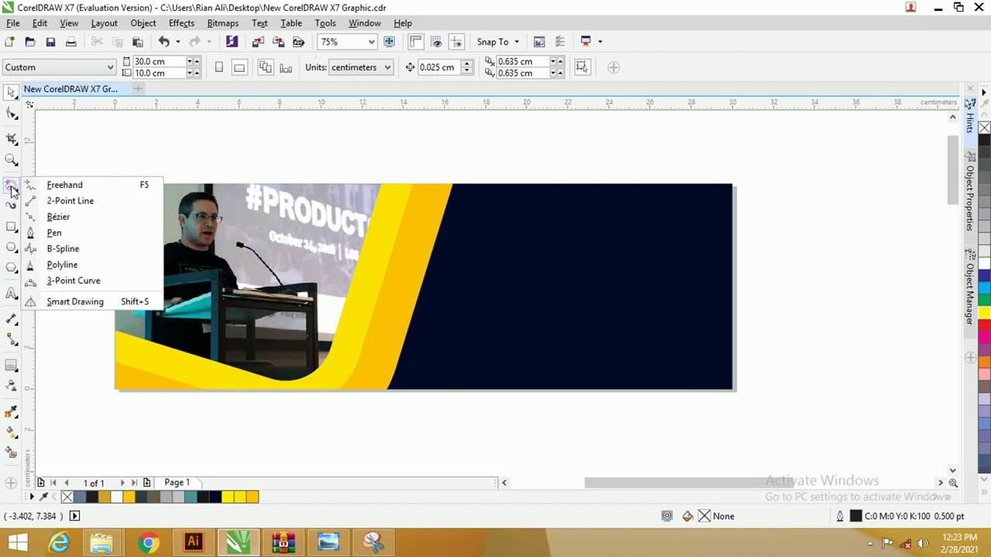
click(41, 200)
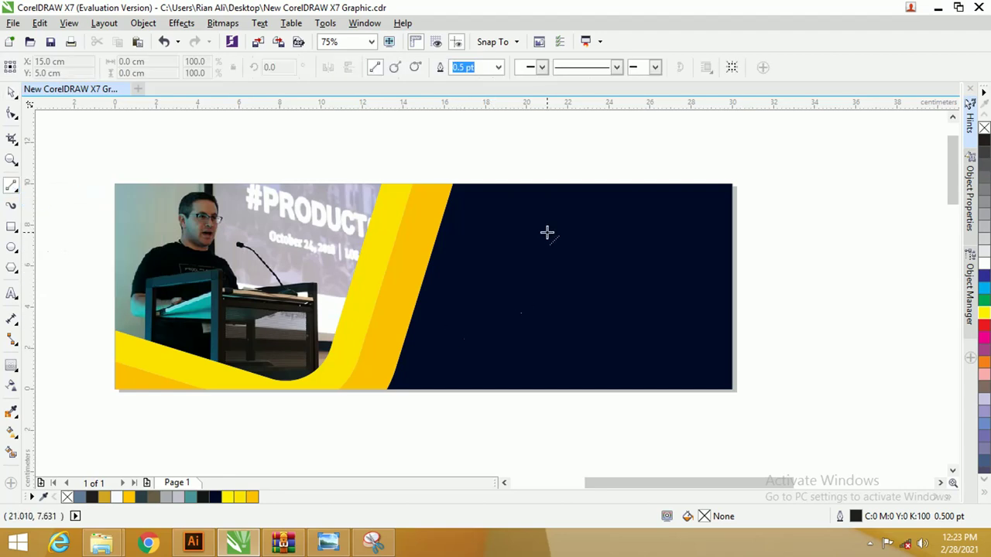
drag(547, 227, 547, 263)
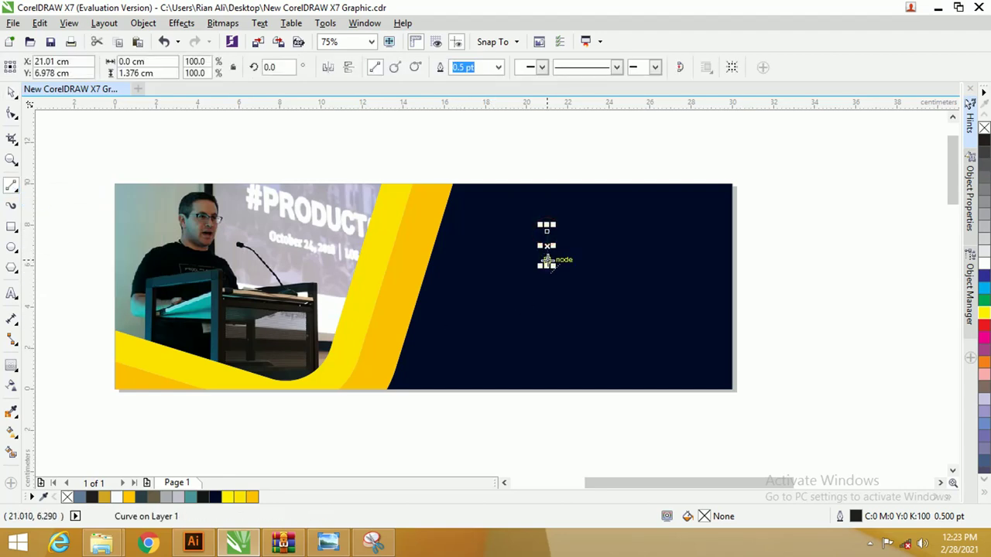
right_click(242, 501)
Step: Set the yellow line's outline width to 3.0 pt, trying 1.5 pt first
key(z)
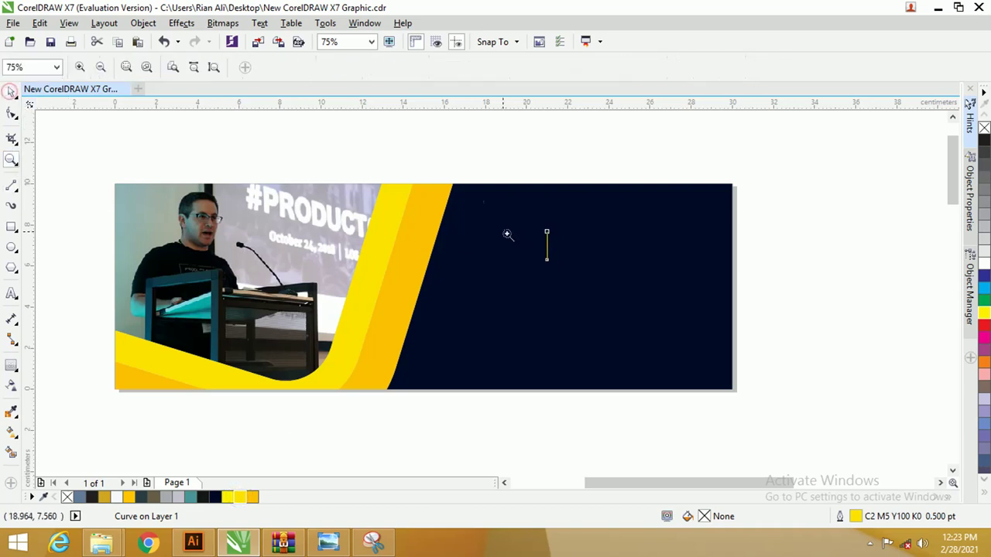
drag(467, 184, 661, 287)
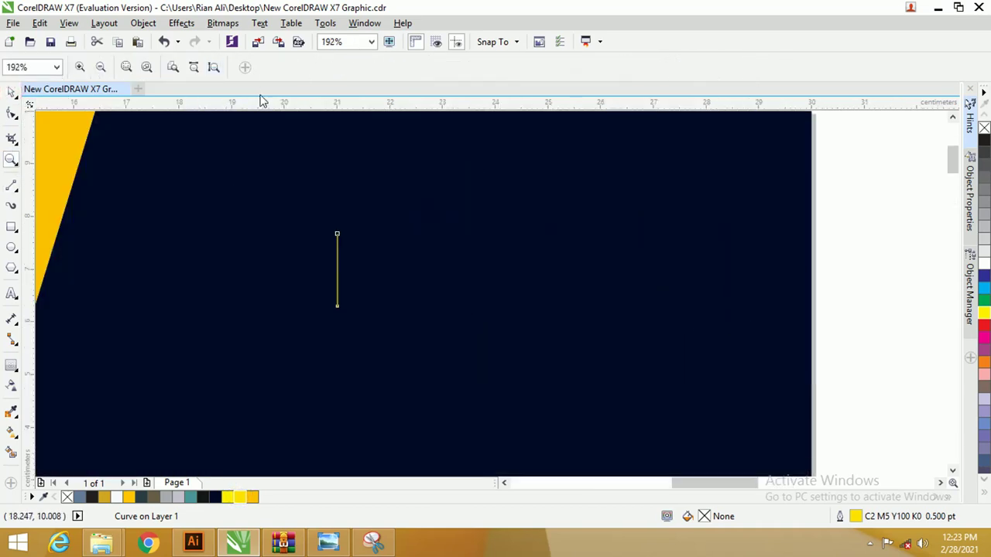
click(11, 91)
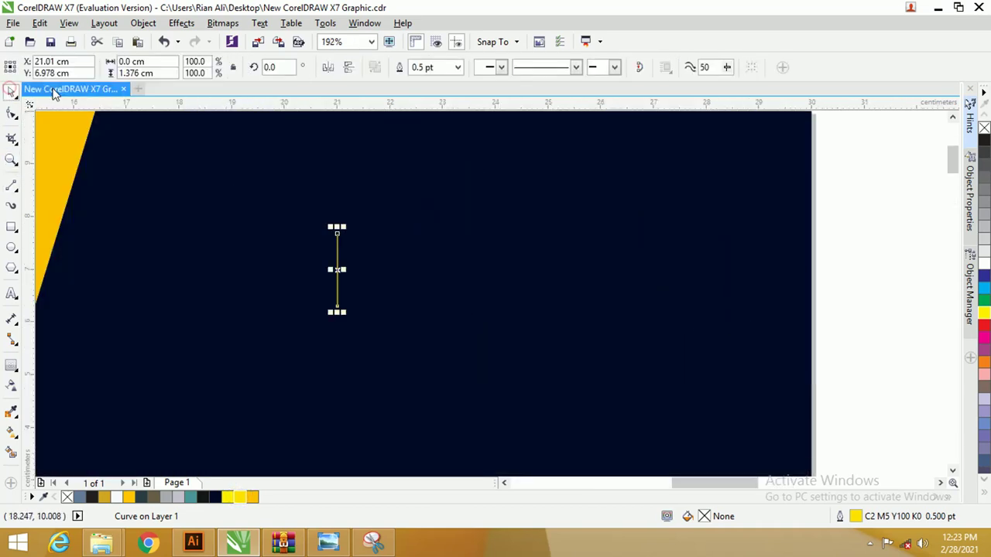
click(457, 68)
click(430, 131)
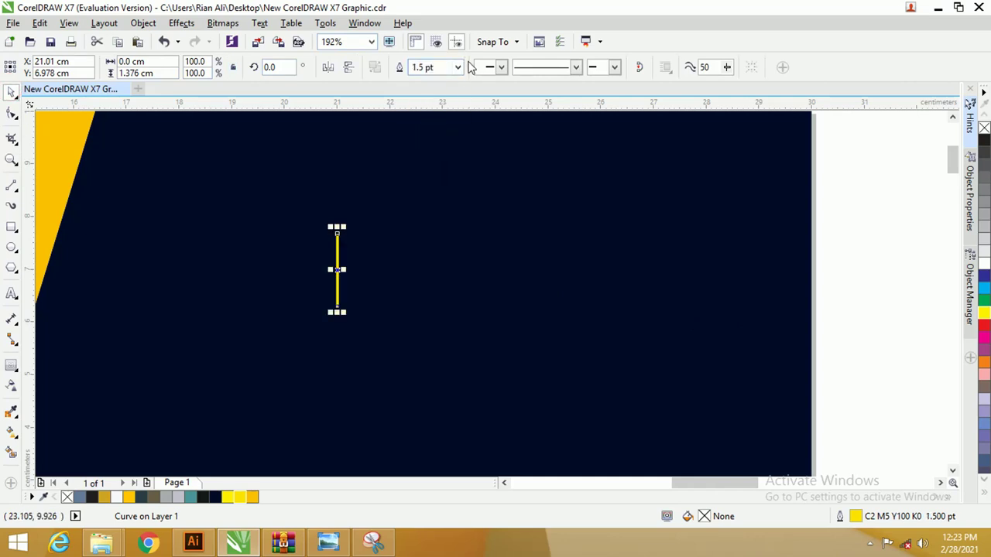
click(458, 68)
click(429, 158)
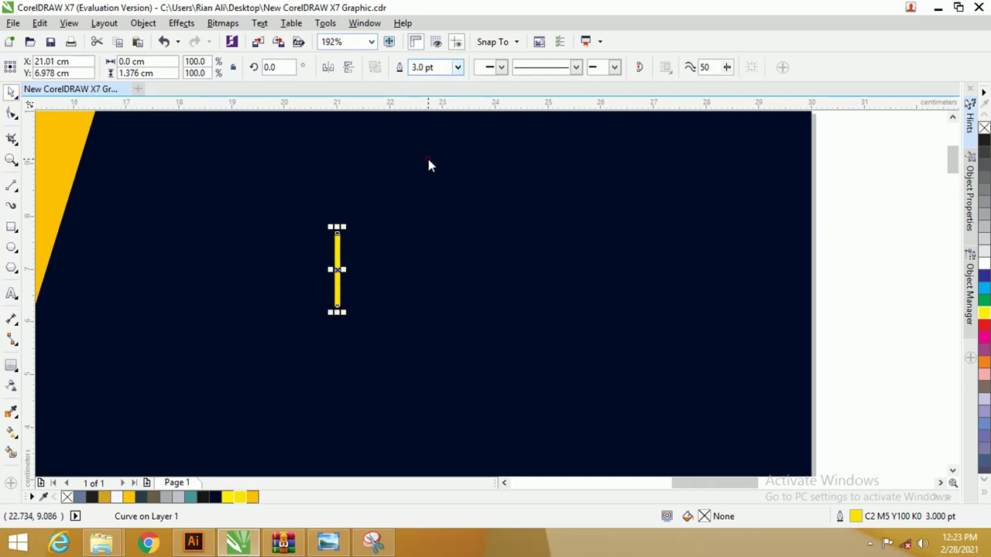
Step: Move the yellow line off the navy area to the blank space right of the page, about X 30.95, Y 6.24 cm
click(355, 243)
scroll(354, 199, down, 1)
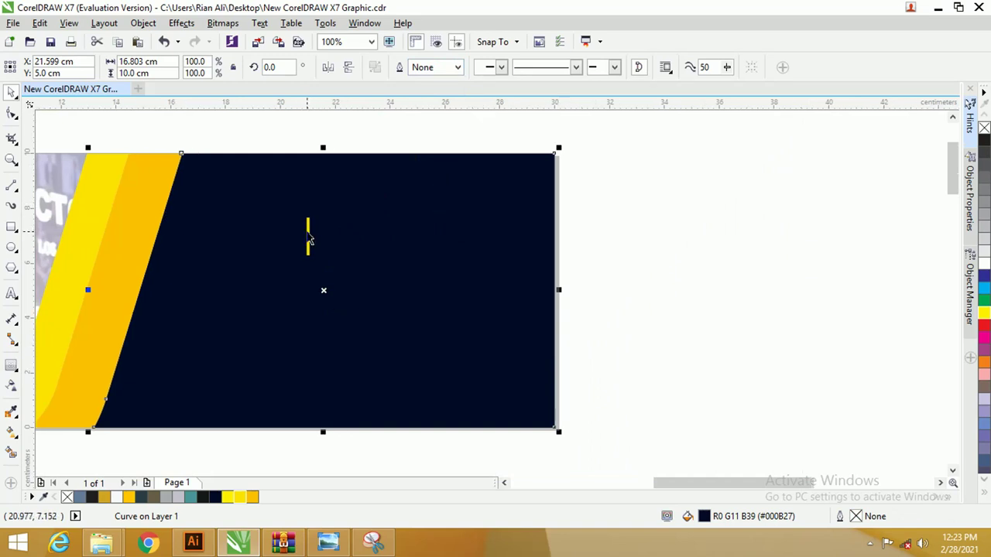
drag(308, 240, 582, 256)
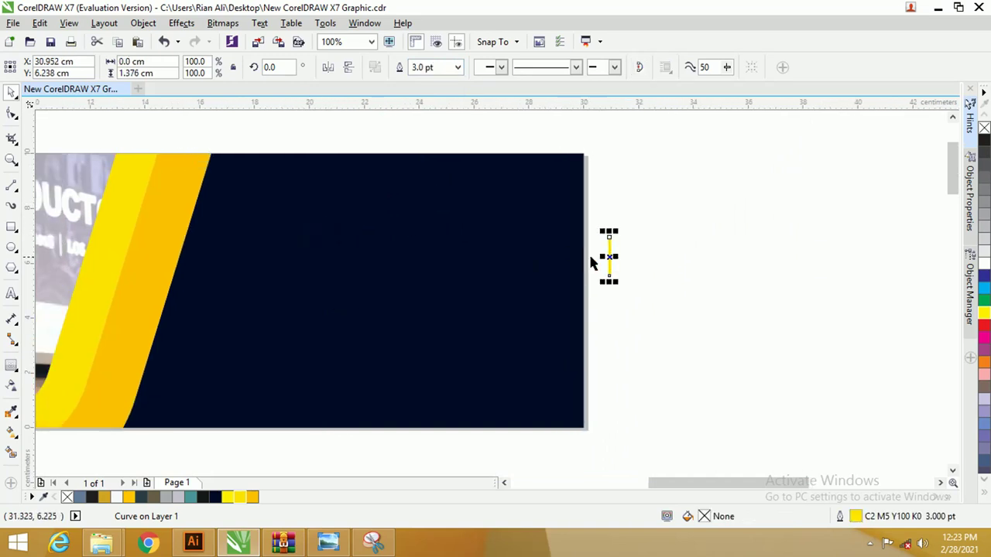
Step: Place a copy of the yellow bar just to its right, at about X 31.21 cm on the same level
key(z)
drag(568, 214, 782, 312)
click(12, 92)
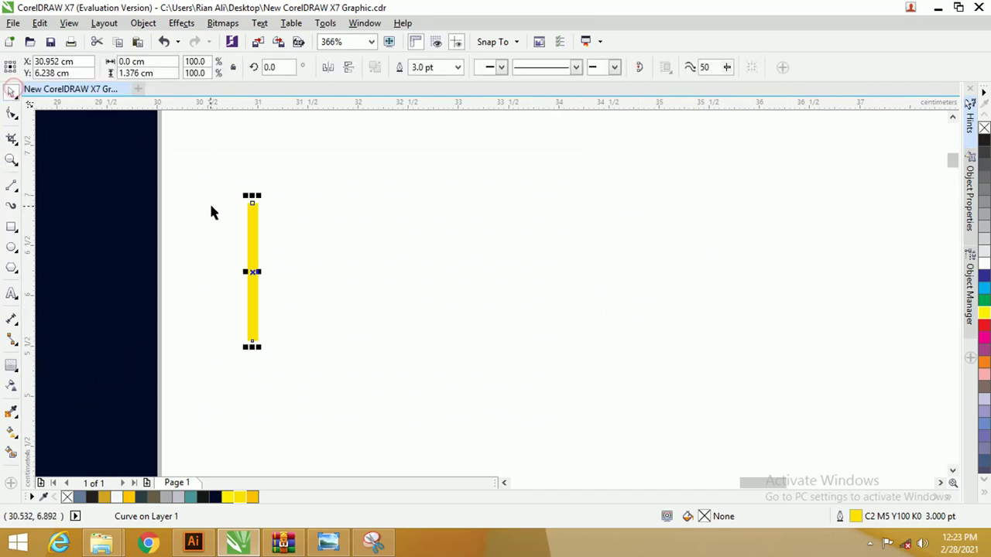
drag(248, 221, 274, 221)
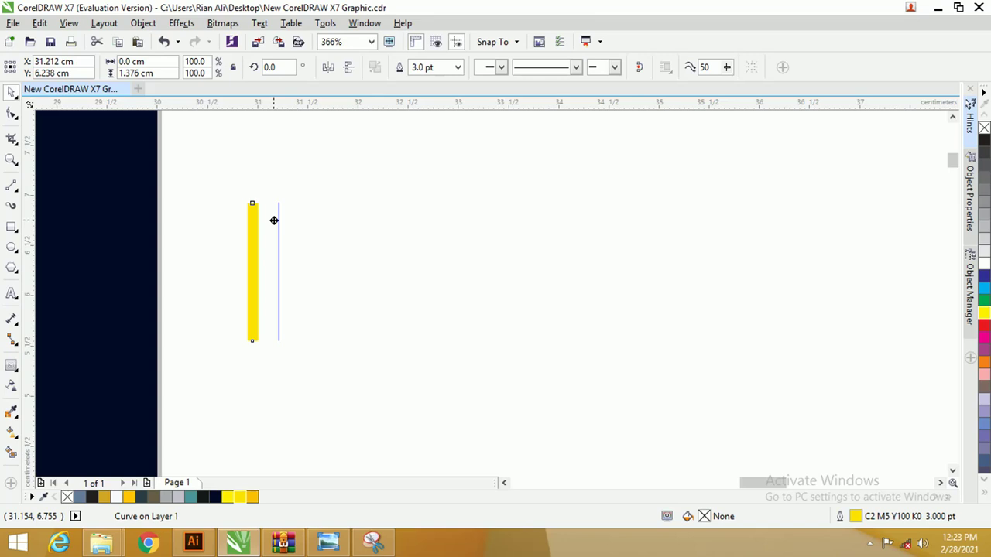
drag(274, 221, 274, 220)
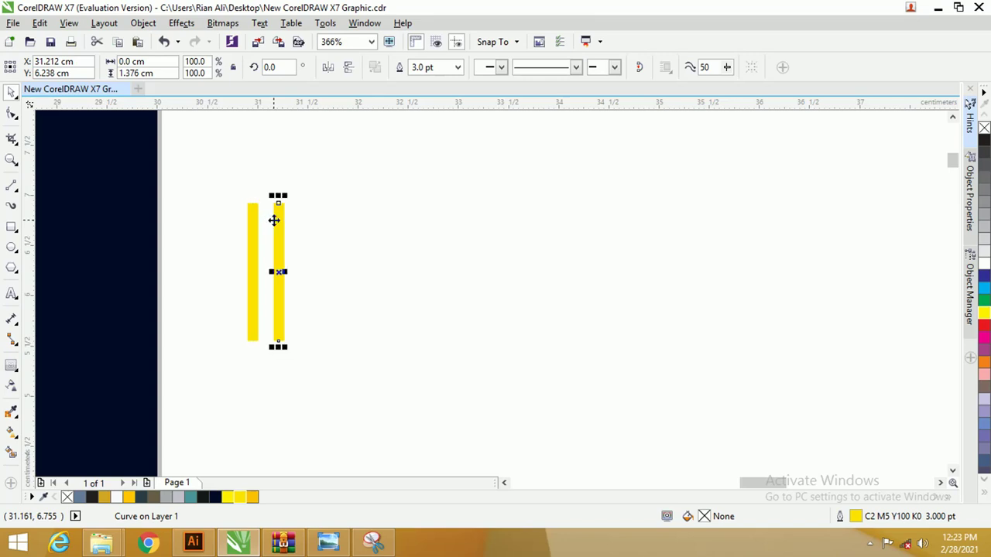
Step: Duplicate the copied bar four times with a horizontal and vertical offset of 0.635 cm
key(ctrl+d)
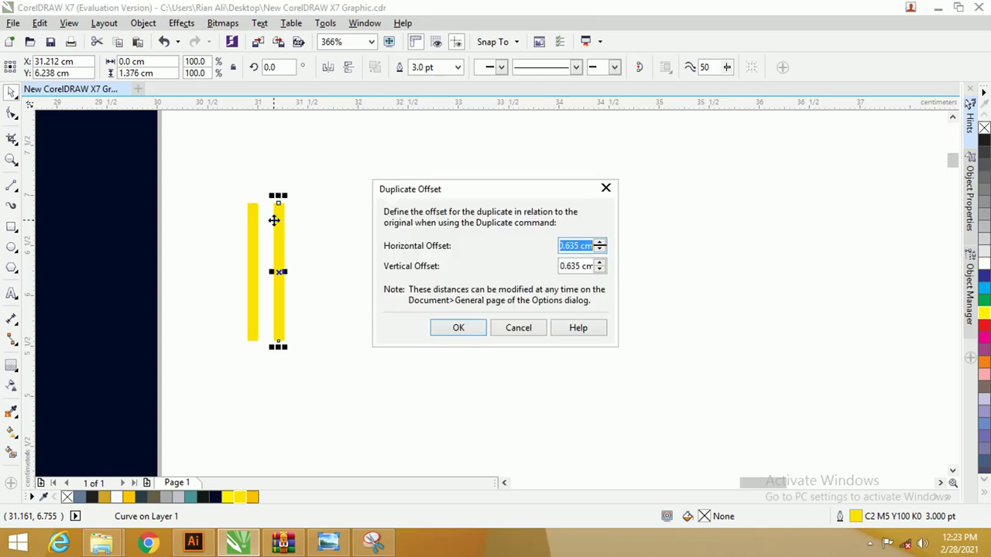
click(459, 329)
key(ctrl+d)
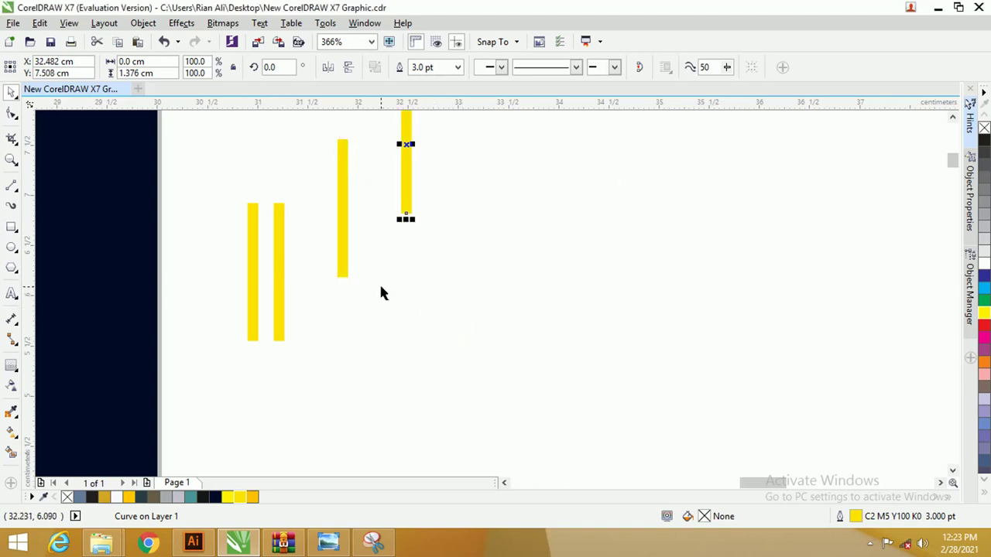
key(ctrl+d)
scroll(422, 300, right, 1)
scroll(439, 301, down, 2)
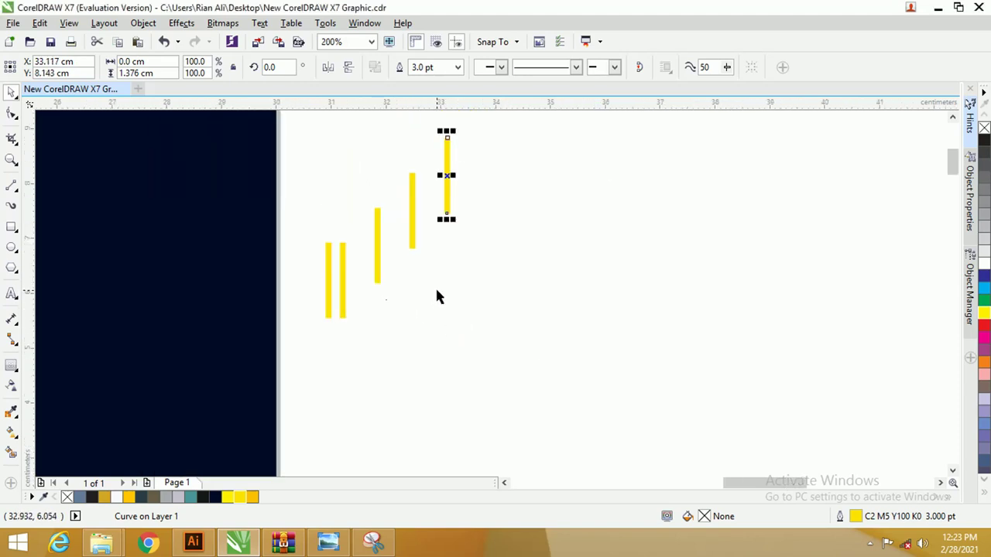
key(ctrl+d)
scroll(471, 314, up, 2)
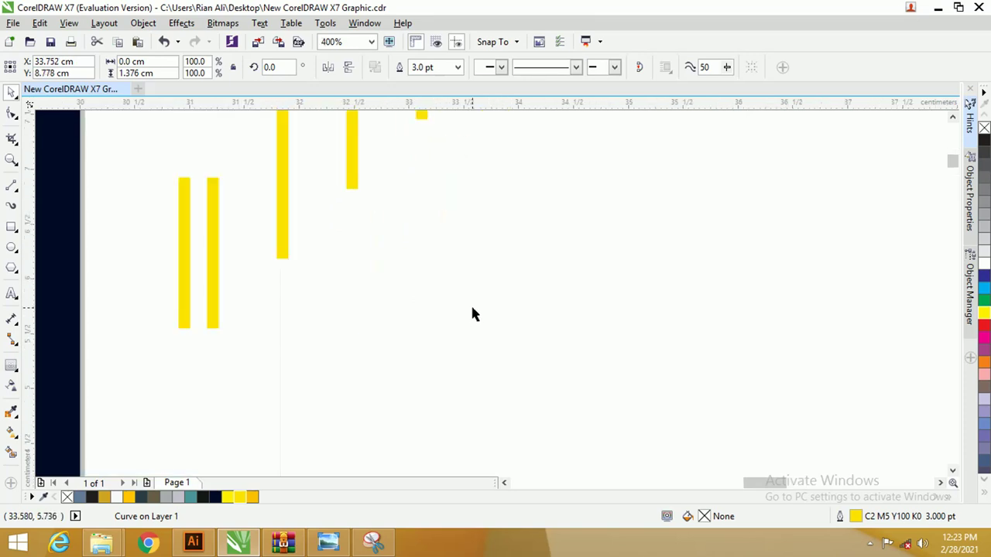
scroll(472, 313, down, 4)
Step: Select all six yellow bars and align their tops
drag(567, 360, 385, 181)
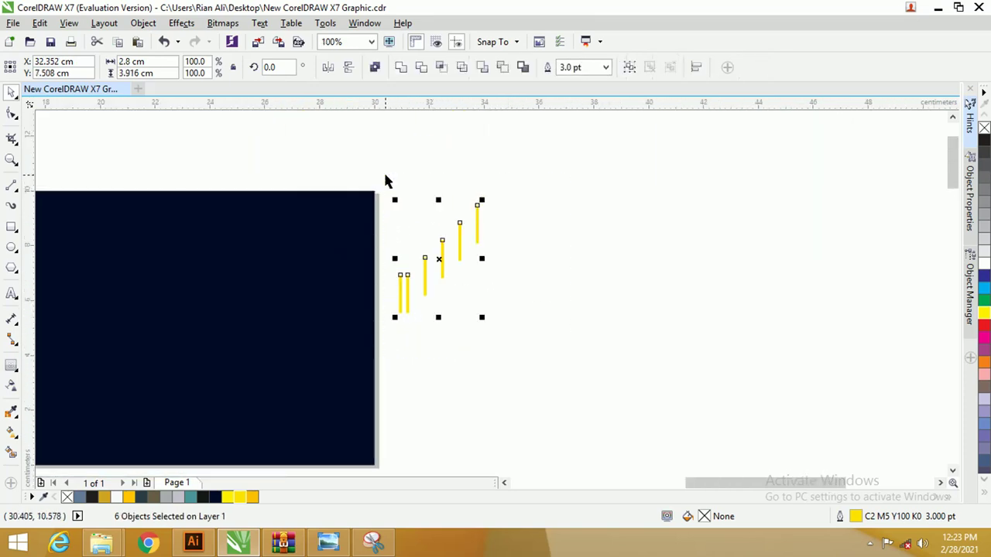
key(t)
scroll(423, 310, up, 2)
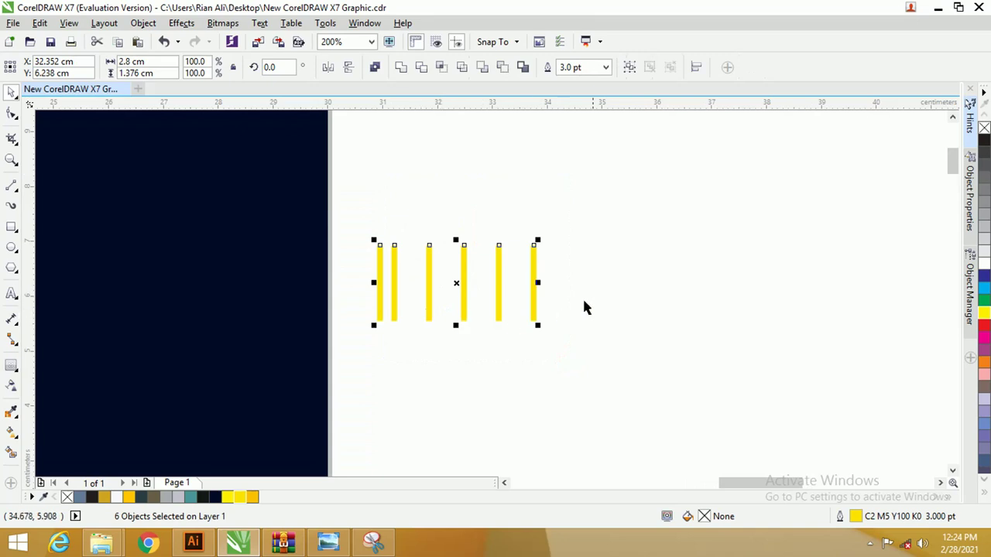
Step: Move the widely spaced bars closer together, placing the rightmost bar at about X 32.19 cm
click(591, 274)
drag(533, 271, 412, 268)
drag(498, 285, 439, 280)
scroll(426, 280, left, 2)
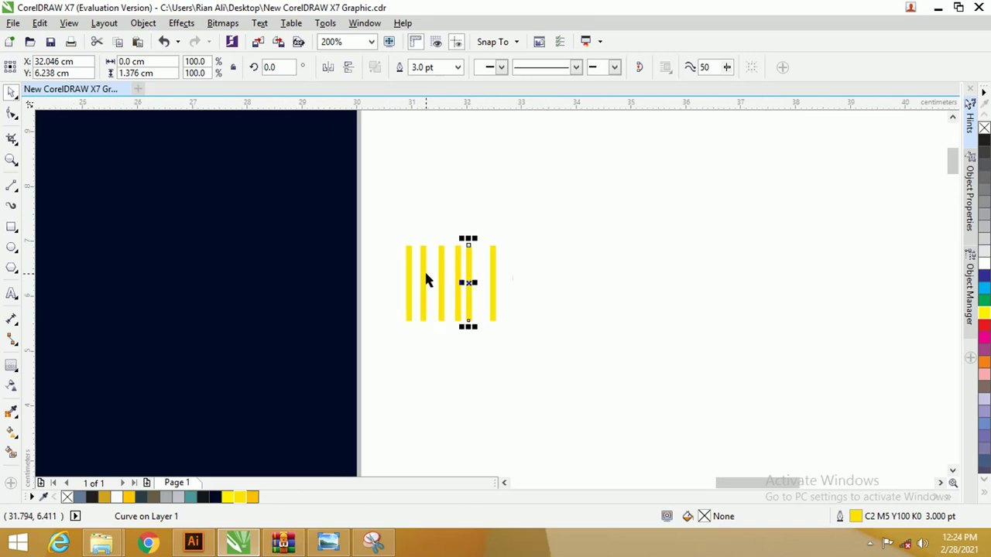
scroll(465, 281, up, 2)
scroll(471, 284, down, 1)
drag(523, 271, 496, 254)
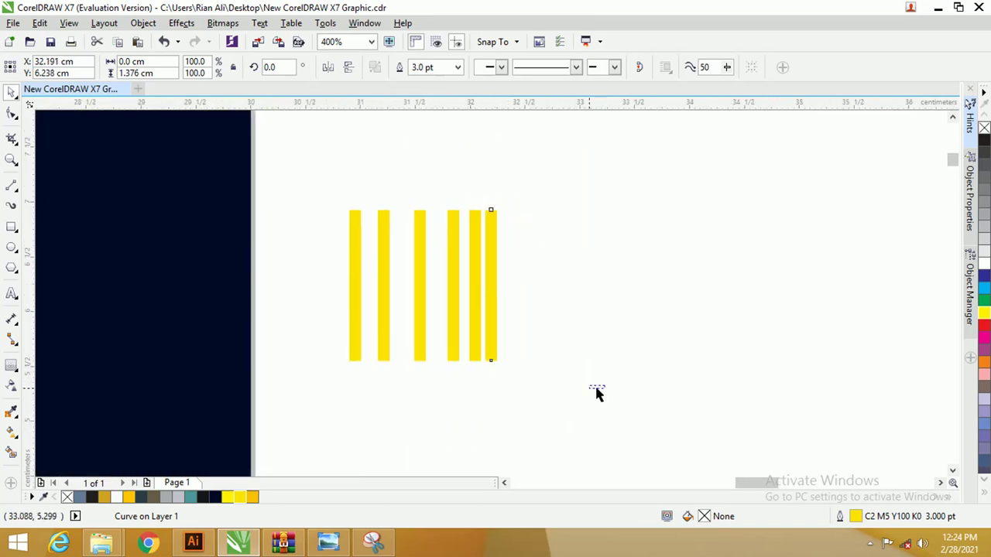
Step: Select all six yellow bars and distribute them with equal horizontal spacing
drag(596, 387, 338, 188)
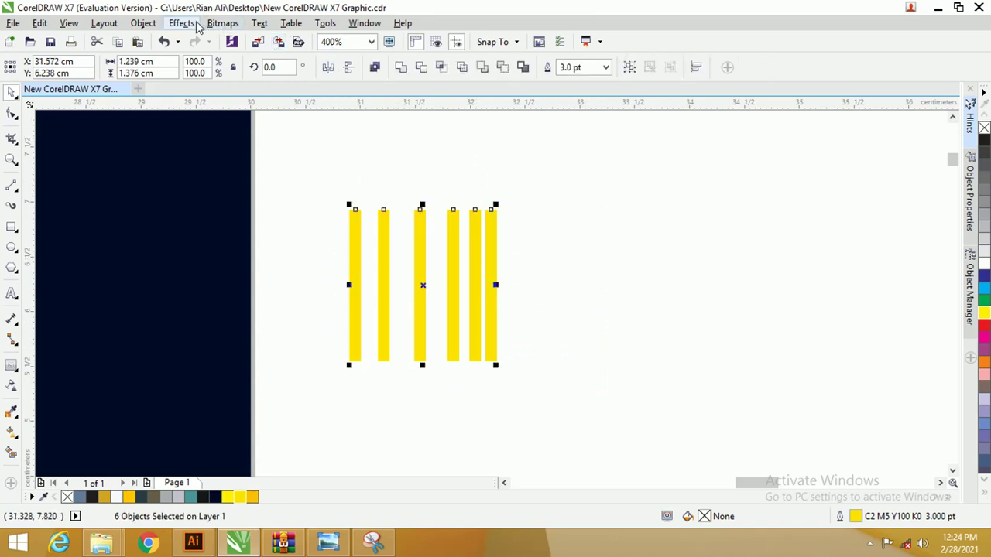
click(143, 22)
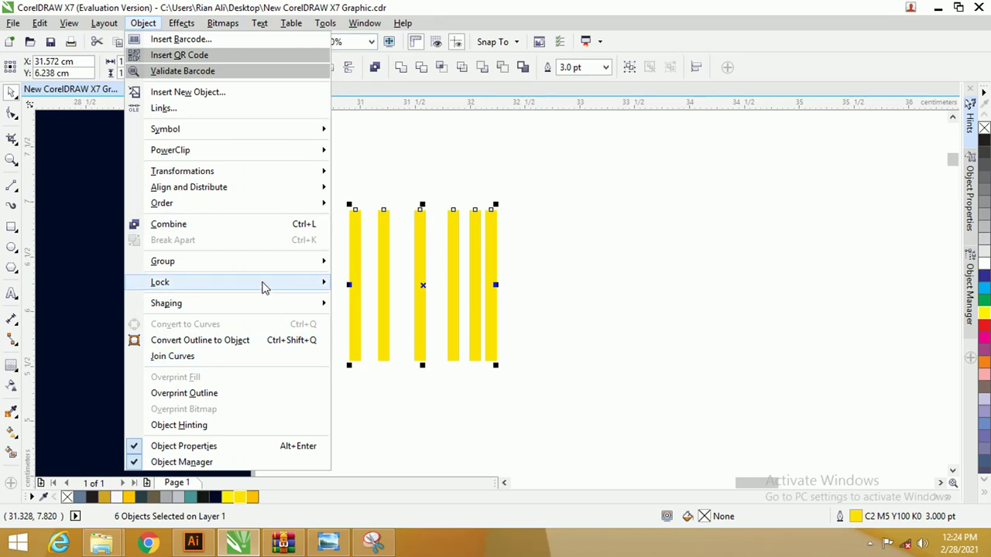
click(227, 187)
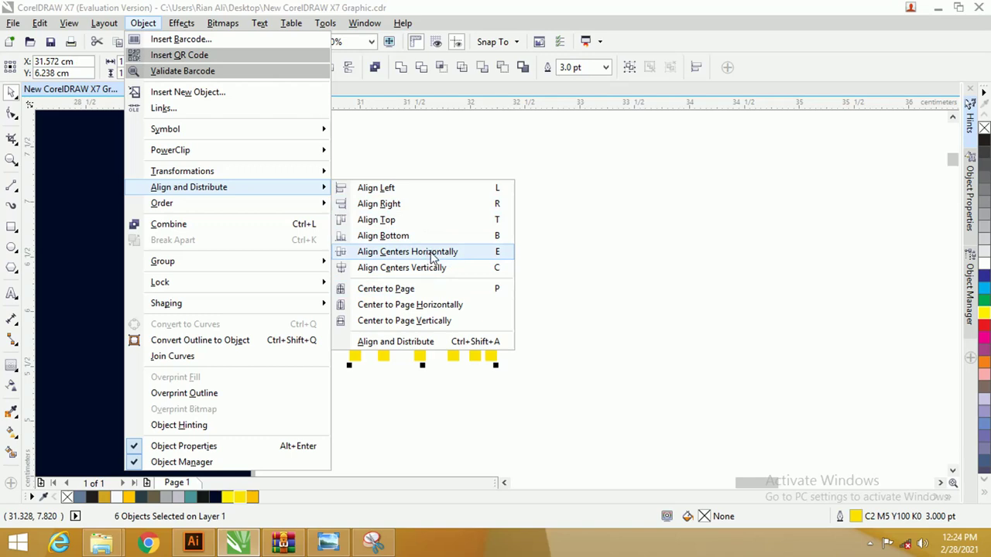
click(436, 341)
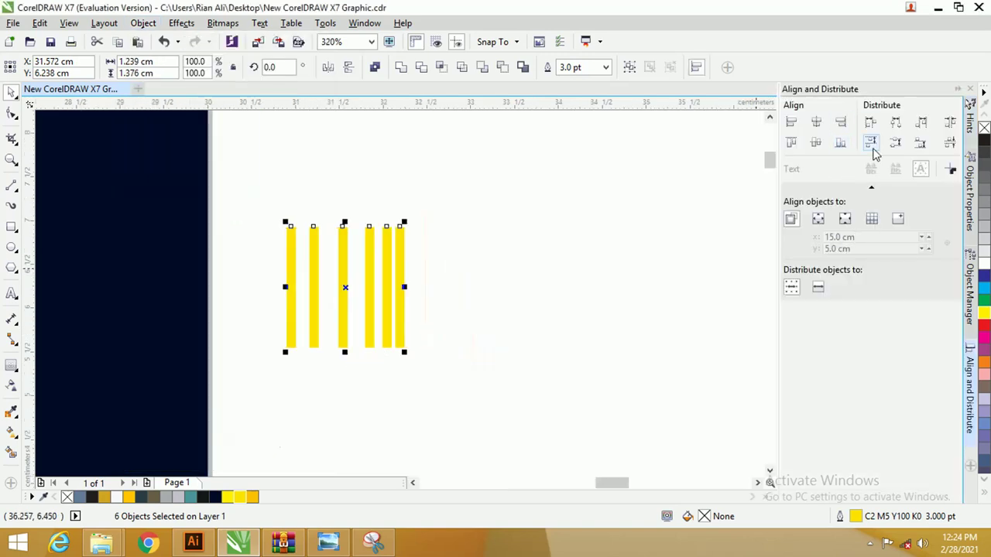
click(954, 130)
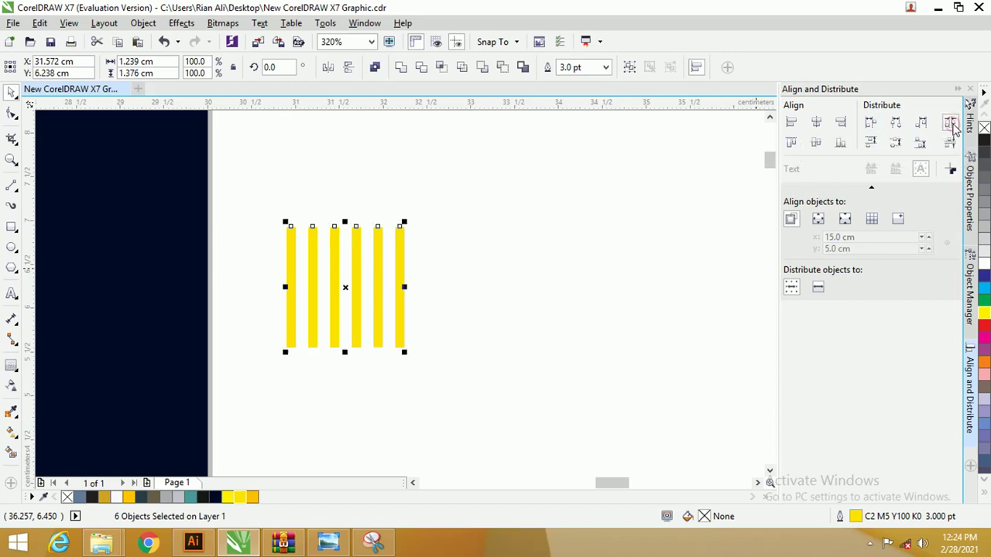
scroll(317, 255, up, 1)
click(524, 259)
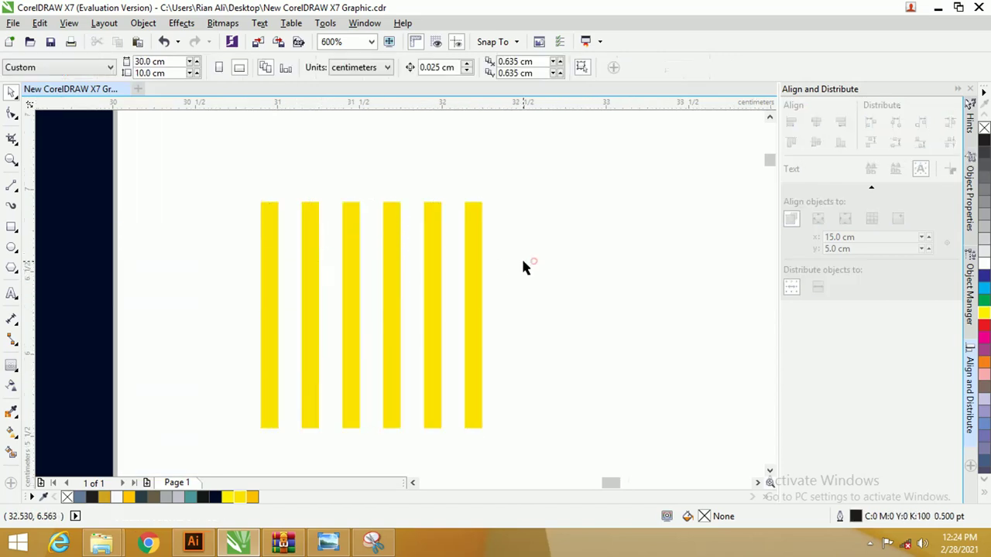
Step: Shift the rightmost bar inward to about X 32.12 cm and redistribute all six bars with equal horizontal spacing
click(473, 261)
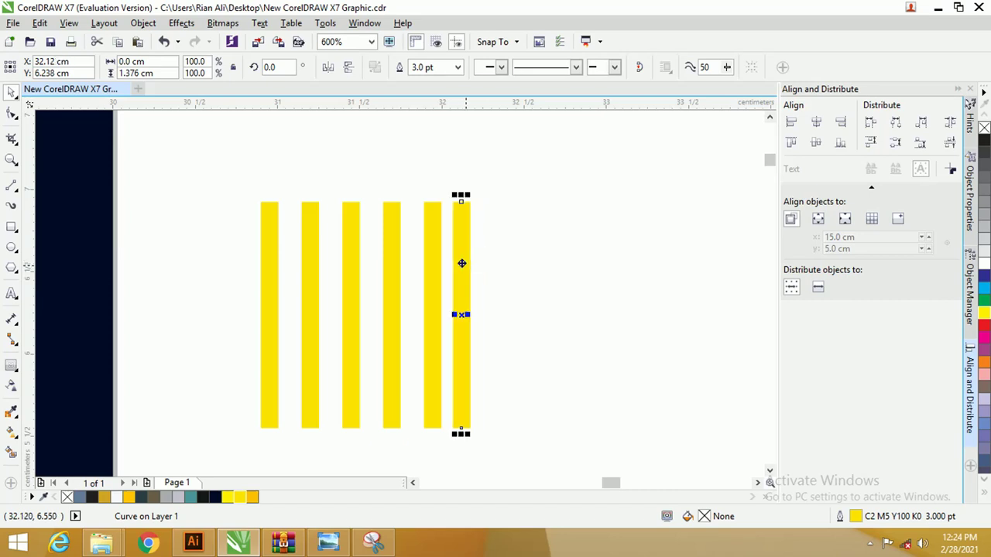
click(529, 284)
drag(567, 447, 214, 179)
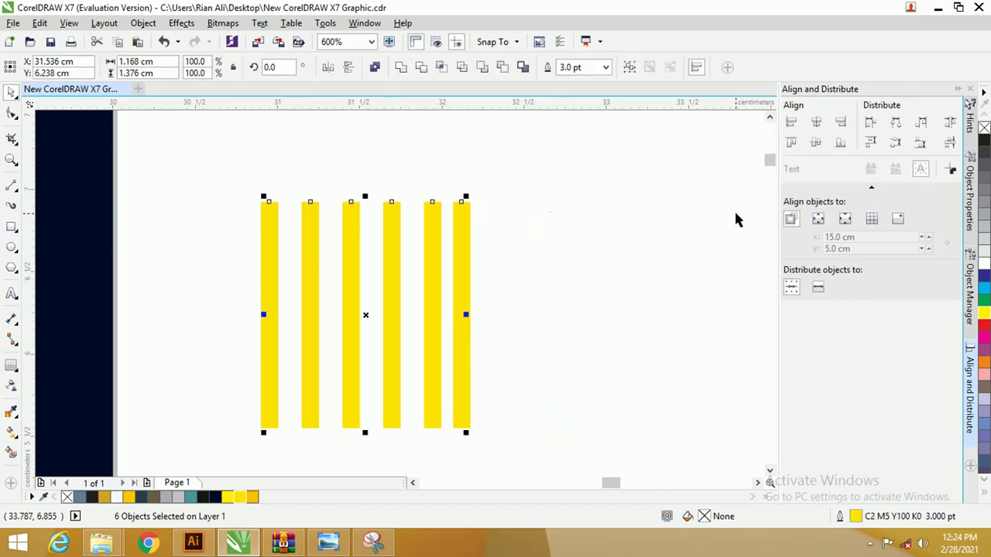
click(950, 124)
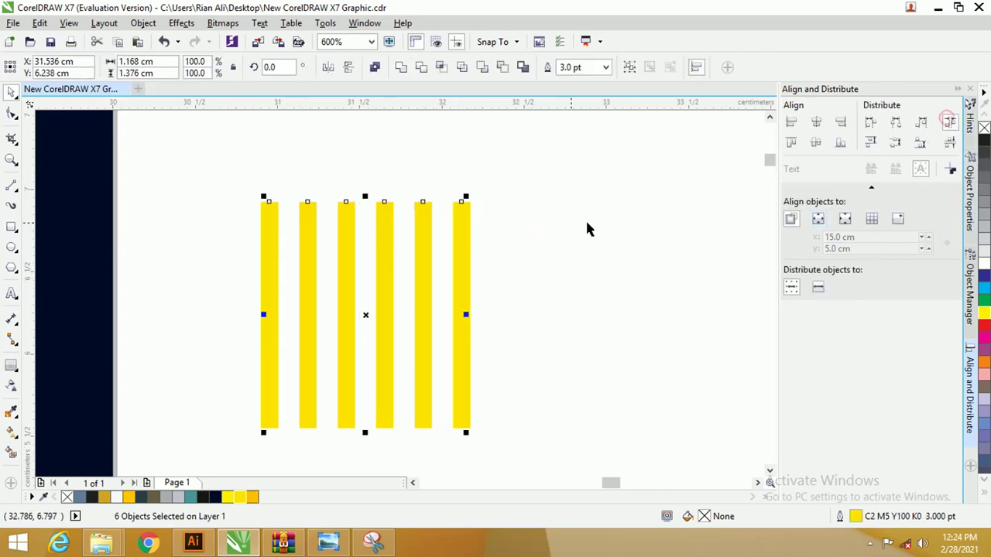
click(533, 225)
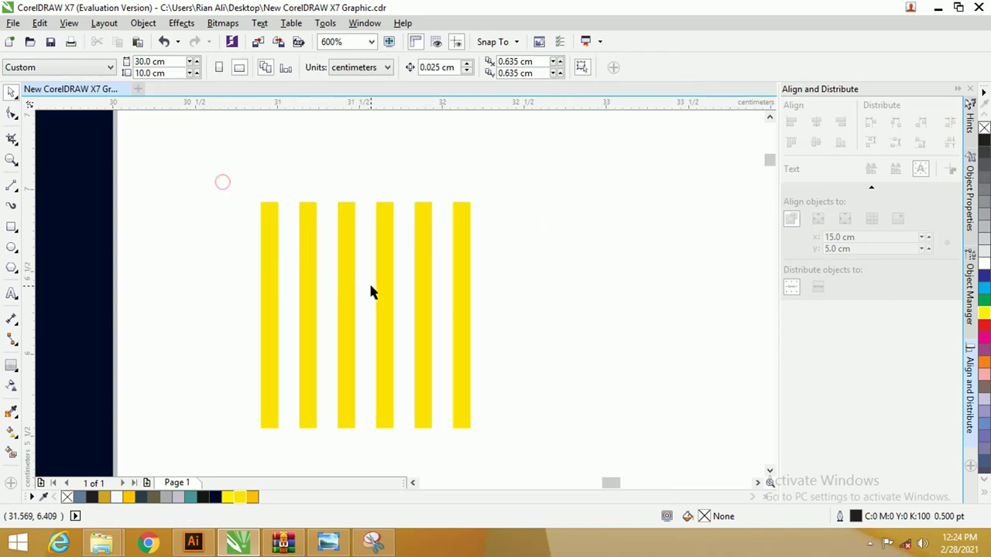
Step: Draw a circle over the yellow bars, enlarging it to about 1.21 cm across and centring it on them
click(11, 247)
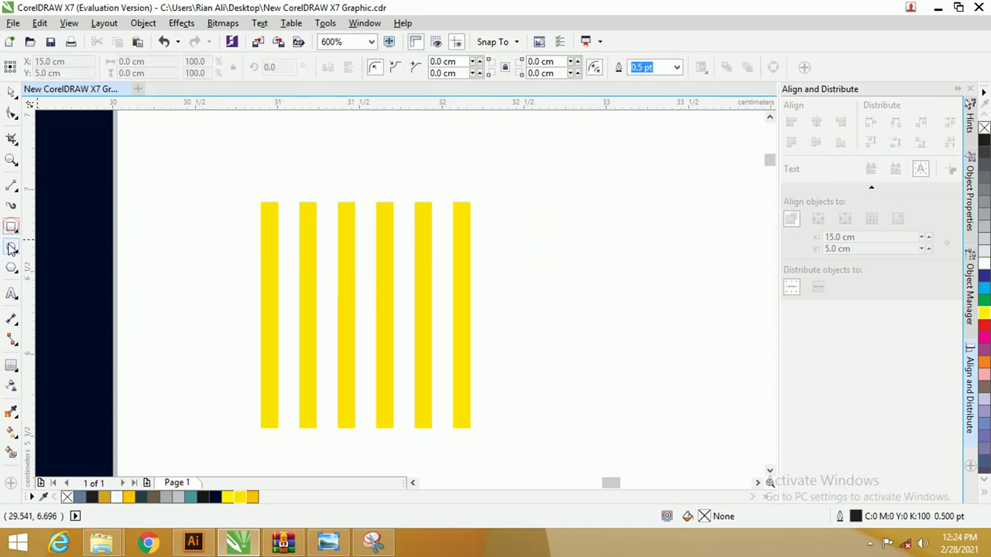
mouse_move(298, 254)
mouse_down()
mouse_move(388, 343)
mouse_move(371, 326)
mouse_up()
click(17, 99)
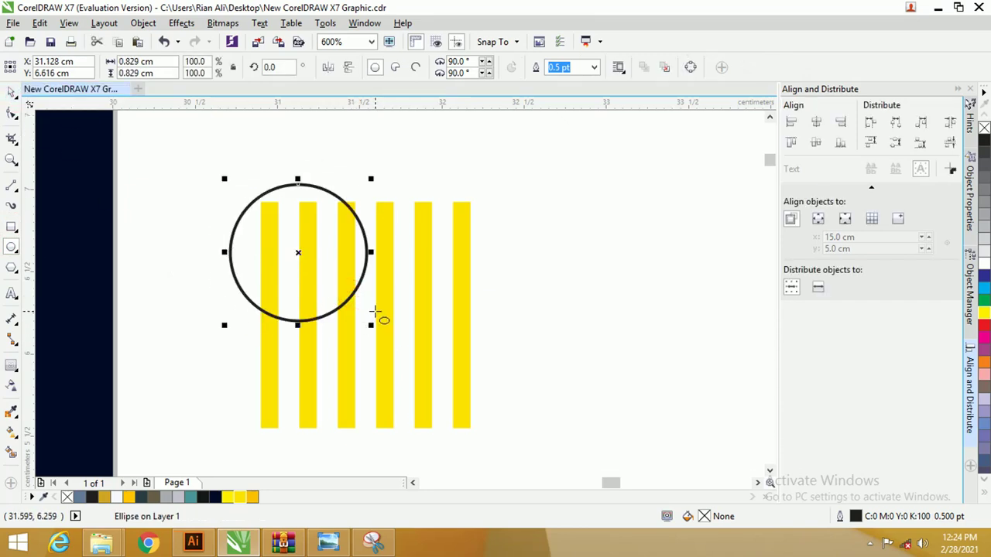
key(space)
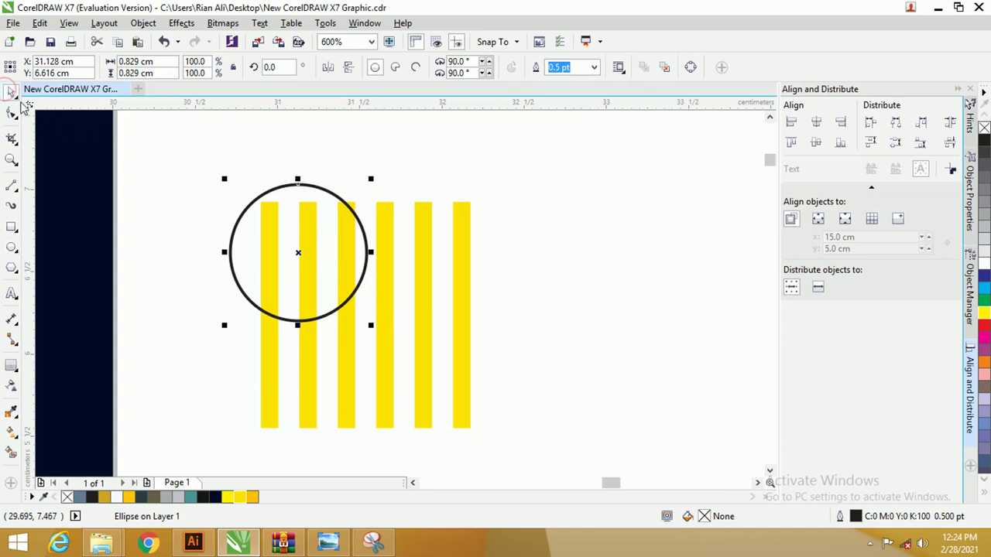
click(181, 150)
drag(320, 189, 496, 211)
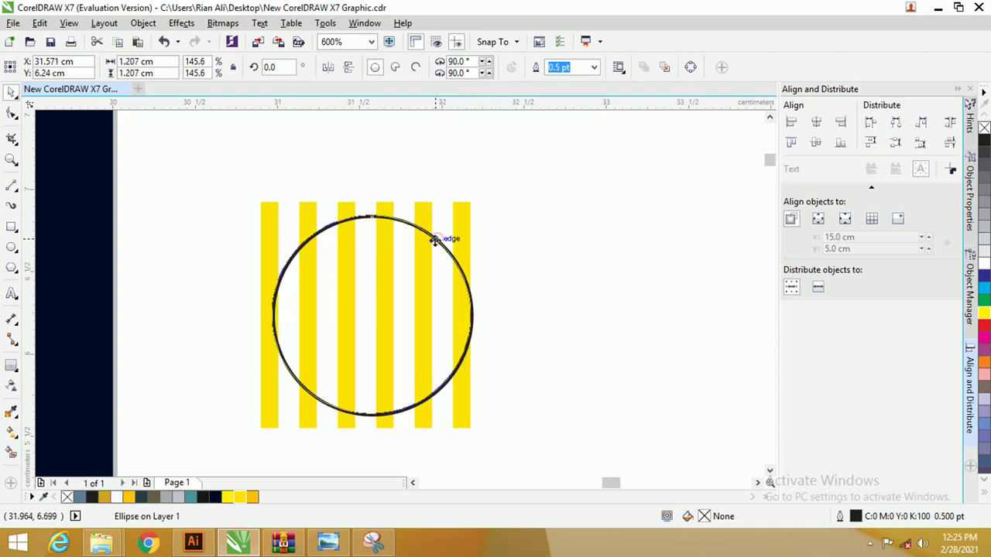
click(503, 233)
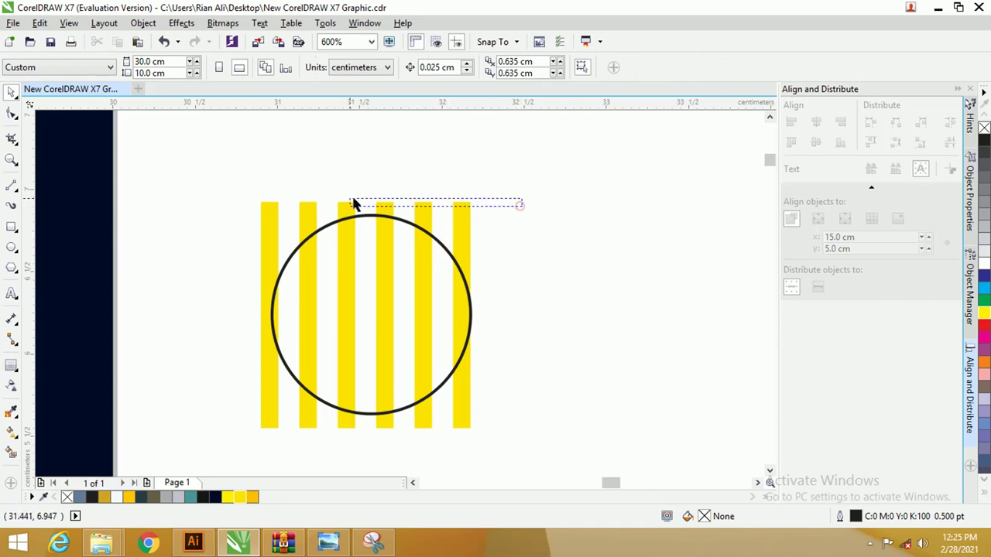
Step: Convert the outlines of the six yellow bars to objects and combine them into a single curve
drag(352, 204, 237, 214)
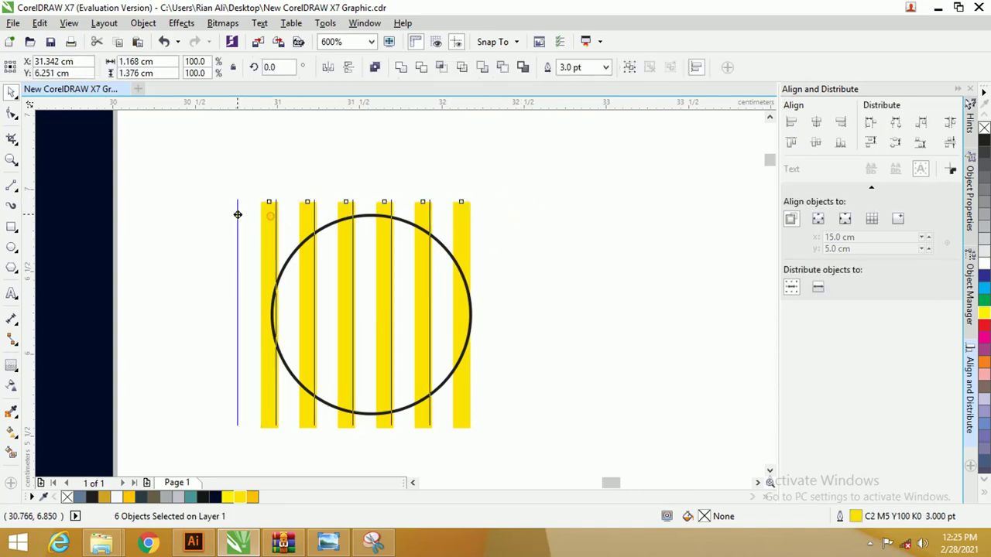
key(Escape)
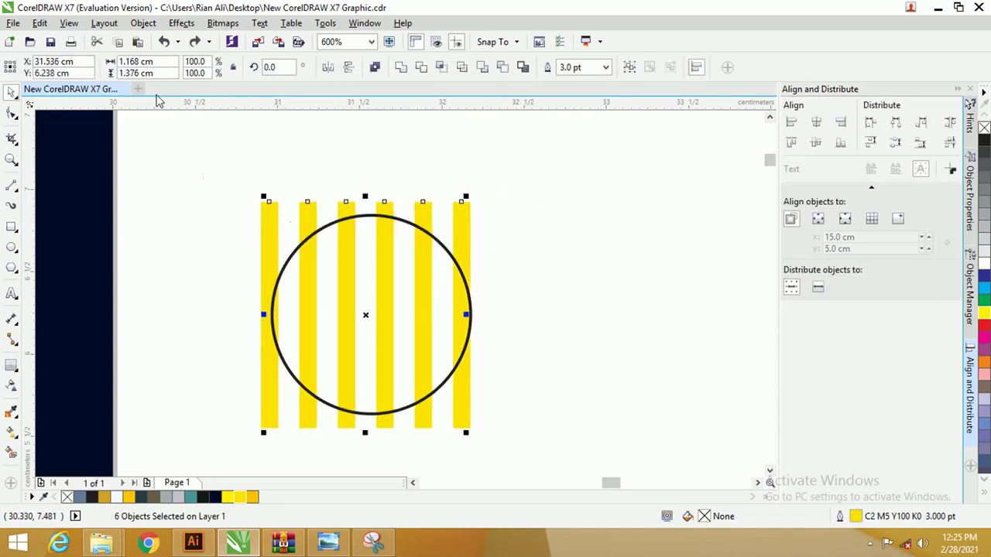
click(69, 23)
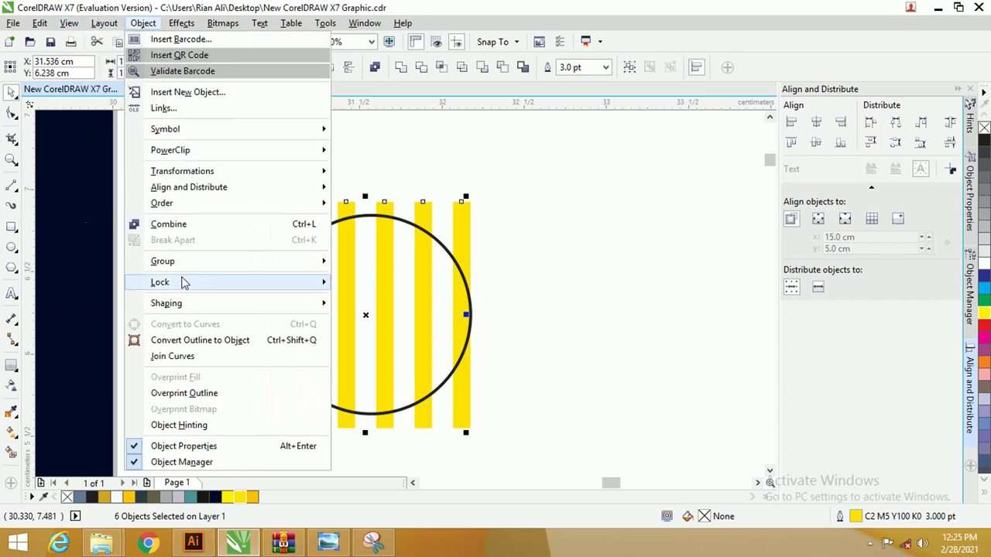
click(202, 341)
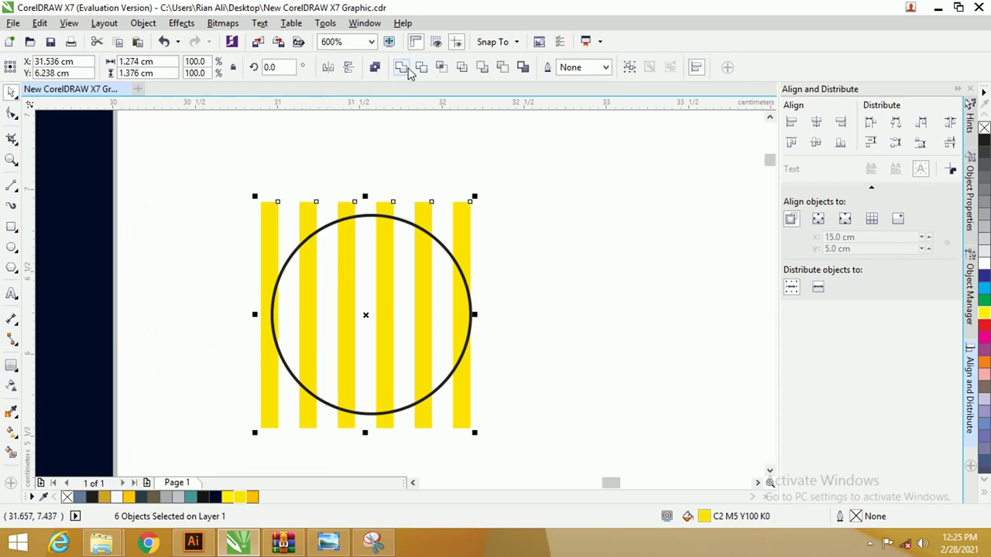
click(375, 68)
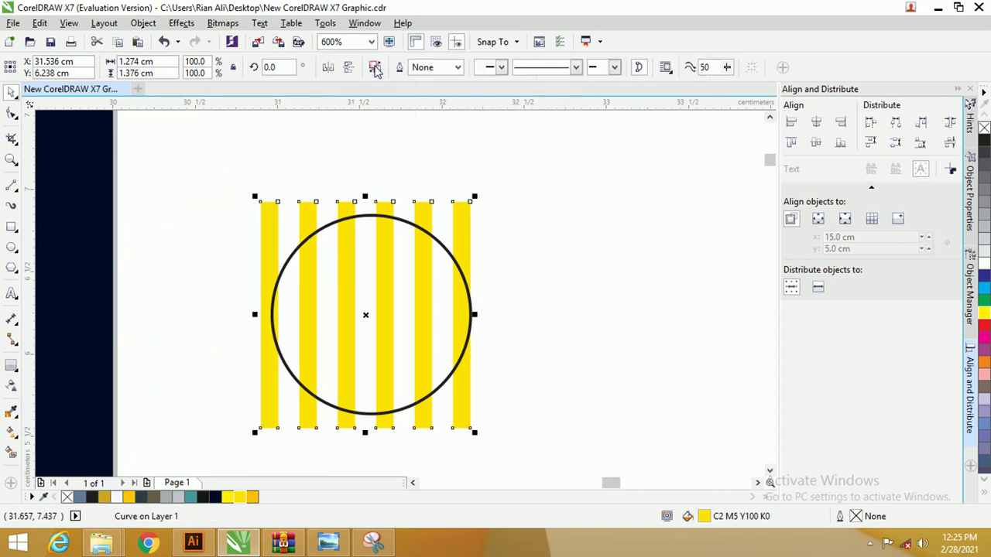
Step: PowerClip the combined bars inside the circle and remove the circle's outline
shift+click(387, 220)
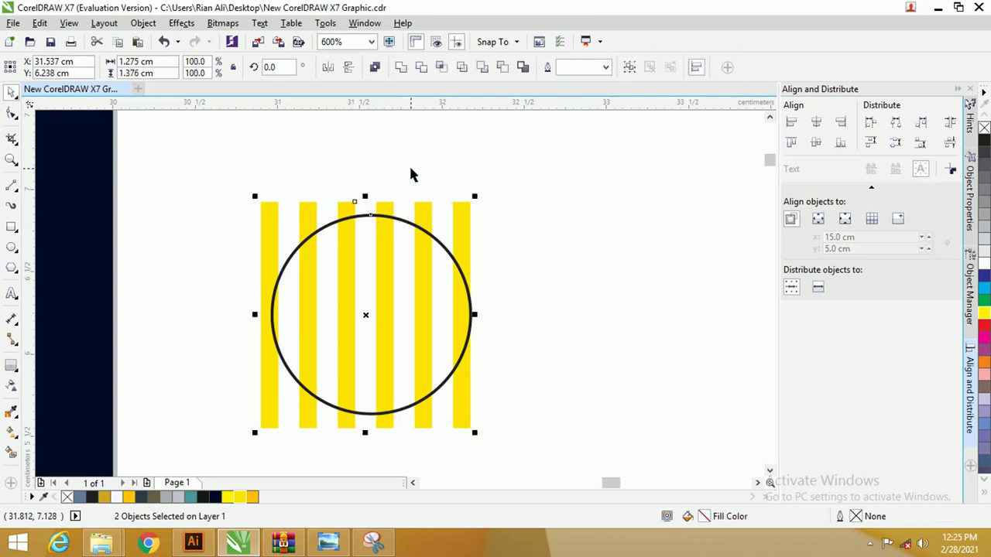
click(420, 181)
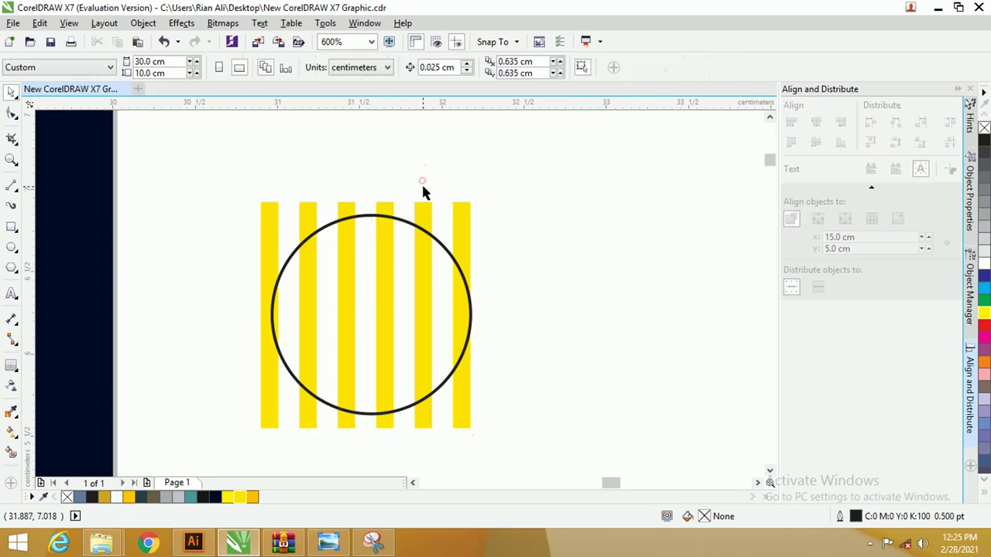
click(426, 215)
right_click(426, 207)
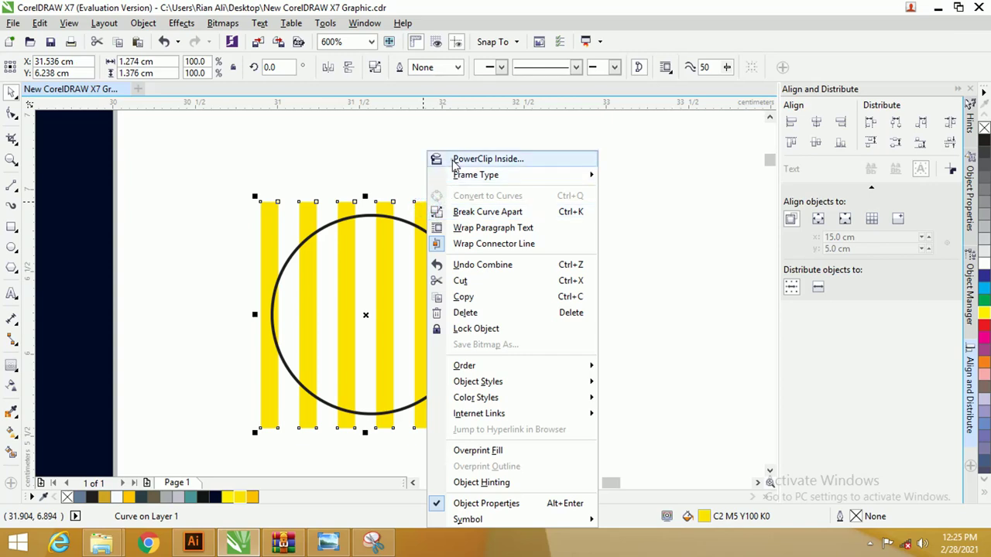
click(454, 159)
click(408, 222)
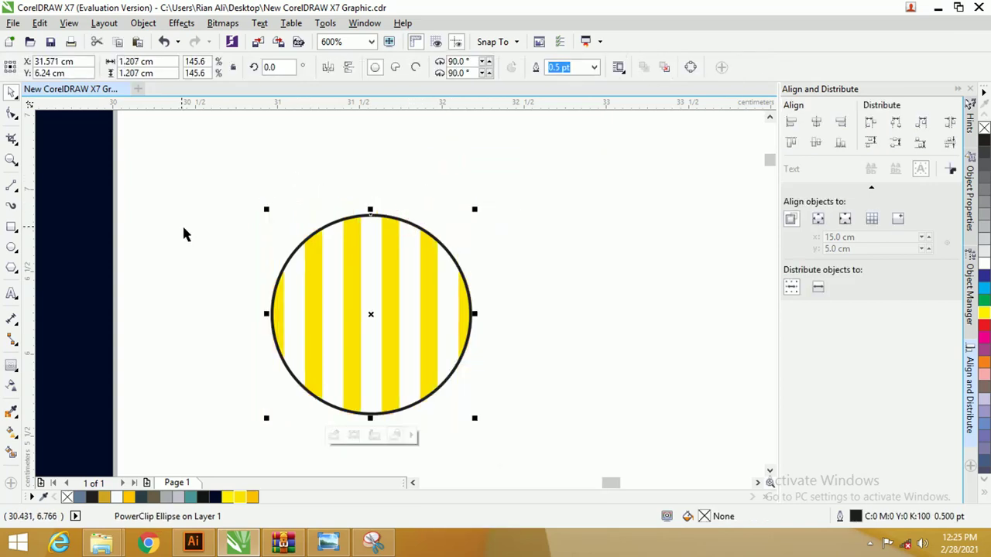
right_click(67, 500)
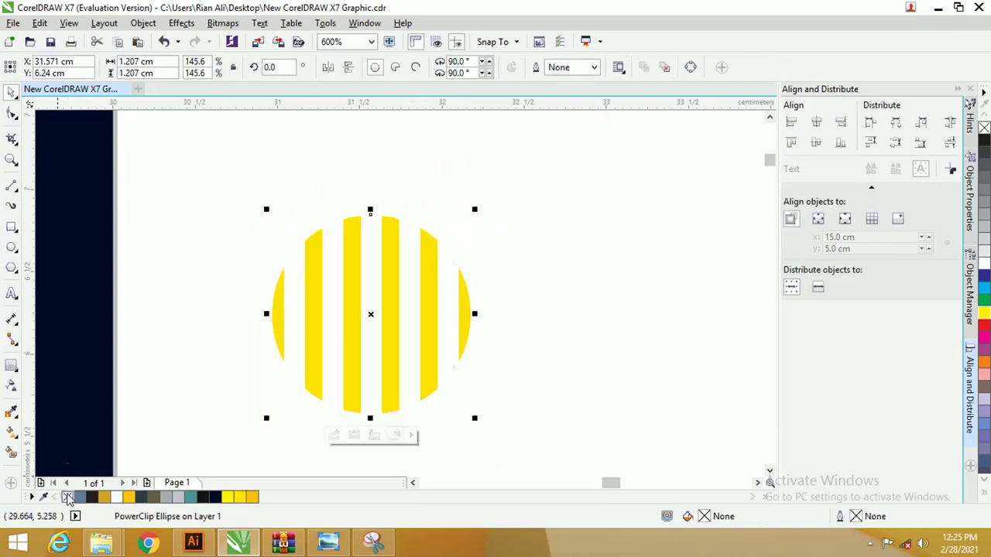
click(206, 234)
Step: Move the striped circle onto the navy area beside the amber band, at about X 17.44 cm, Y 6.62 cm
scroll(206, 234, down, 3)
scroll(224, 245, up, 1)
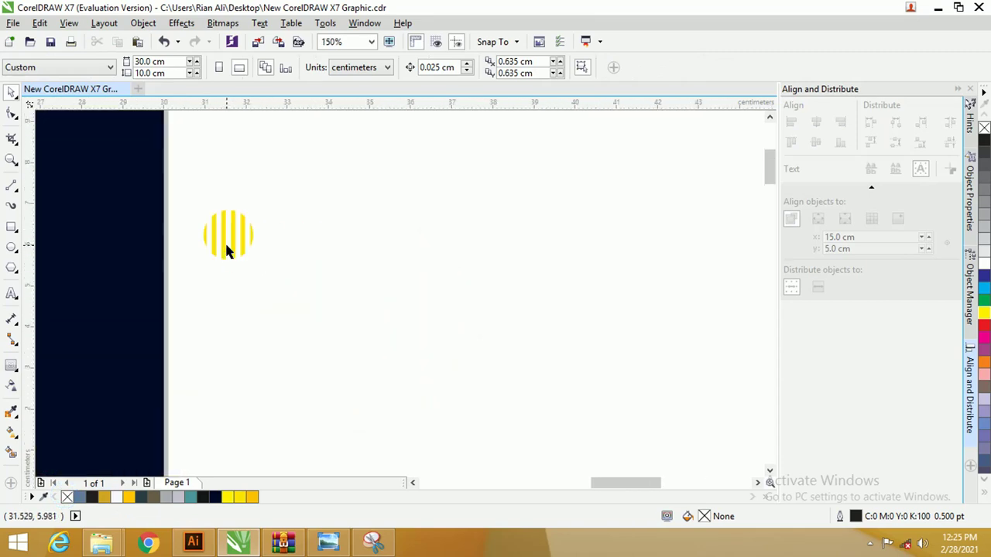
scroll(224, 245, down, 2)
key(Tab)
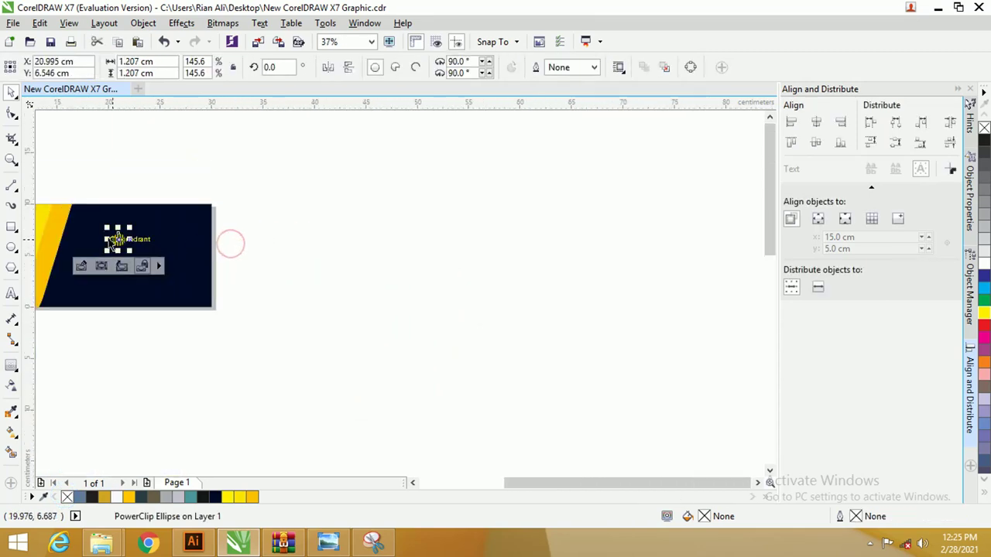
scroll(99, 234, left, 3)
scroll(122, 242, left, 8)
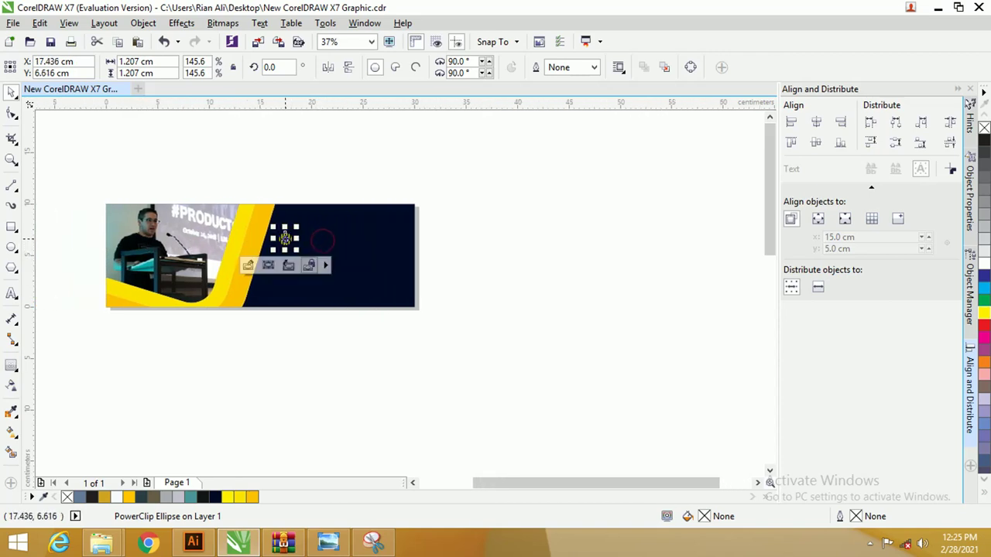
scroll(317, 249, left, 2)
scroll(313, 261, up, 1)
scroll(313, 260, up, 1)
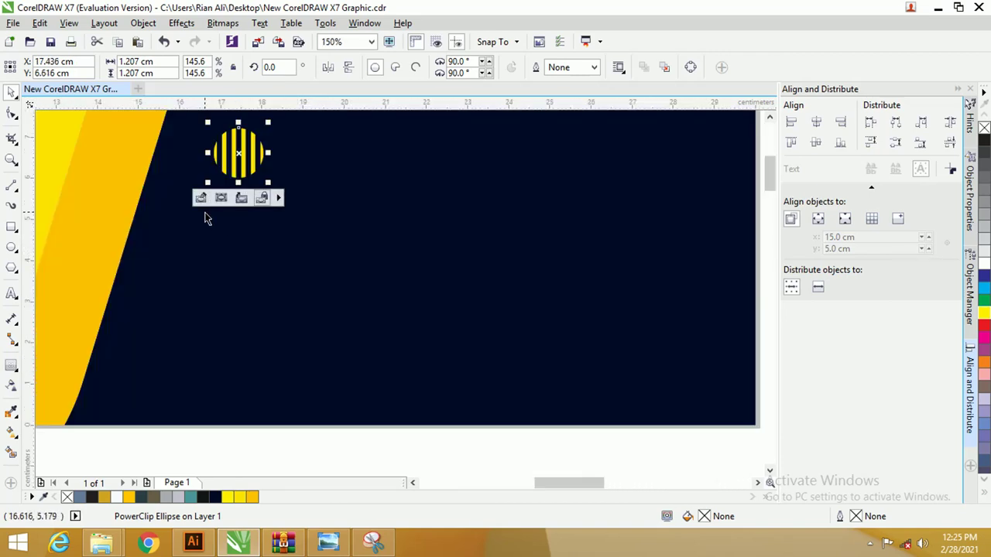
Step: Scale the striped circle down proportionally to about 0.99 cm across
scroll(242, 217, down, 2)
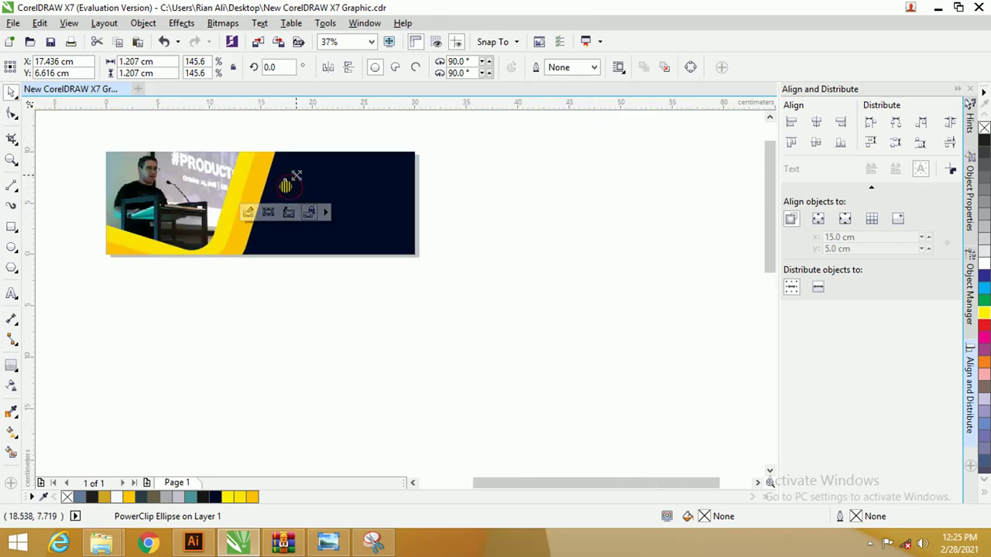
drag(292, 179, 381, 255)
key(z)
click(11, 93)
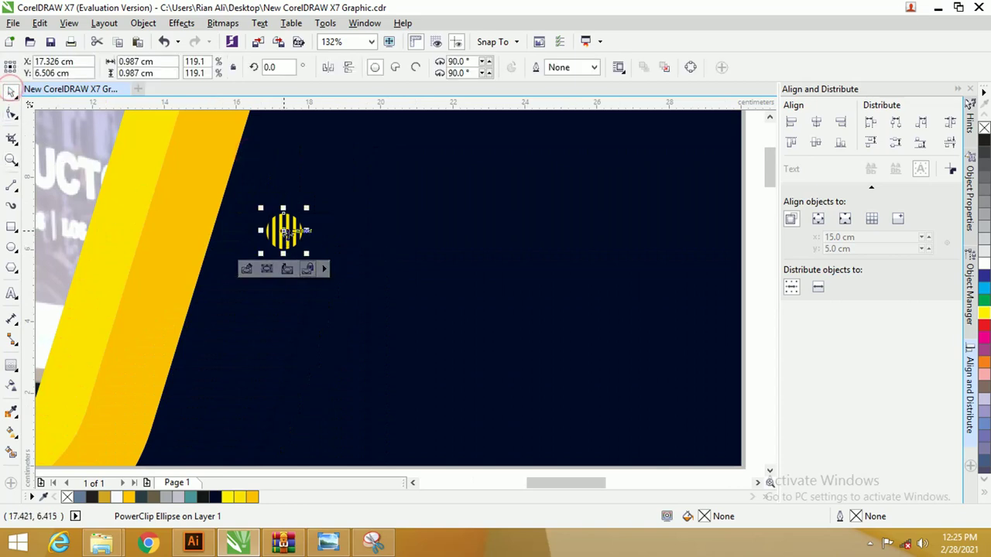
Step: Rotate the striped circle to about 297° so its stripes run diagonally
click(285, 228)
click(292, 231)
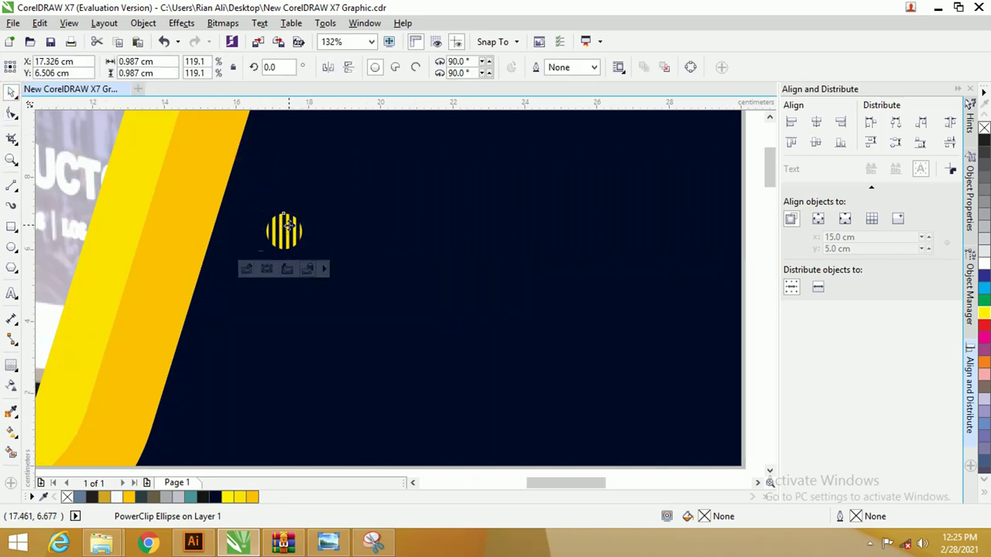
drag(308, 209, 327, 242)
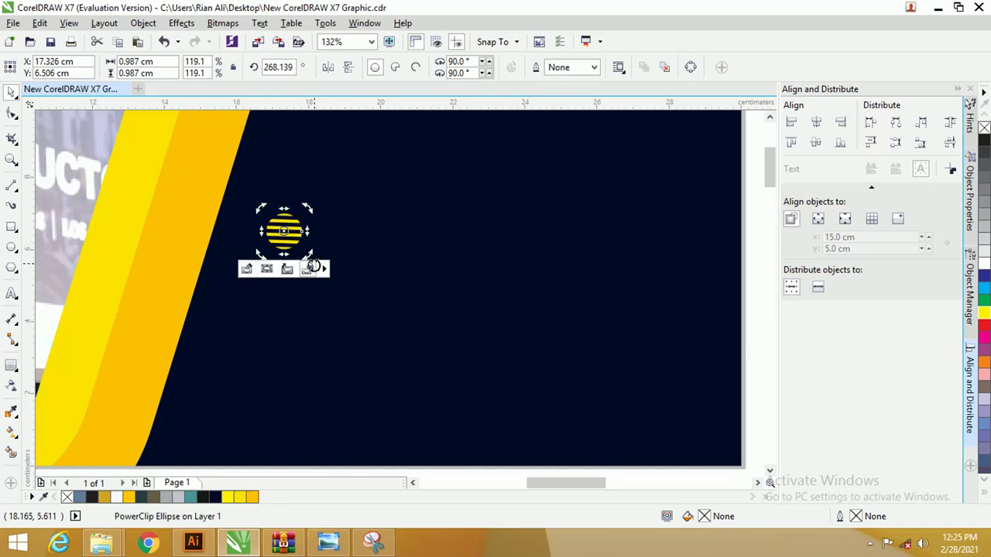
drag(309, 207, 295, 199)
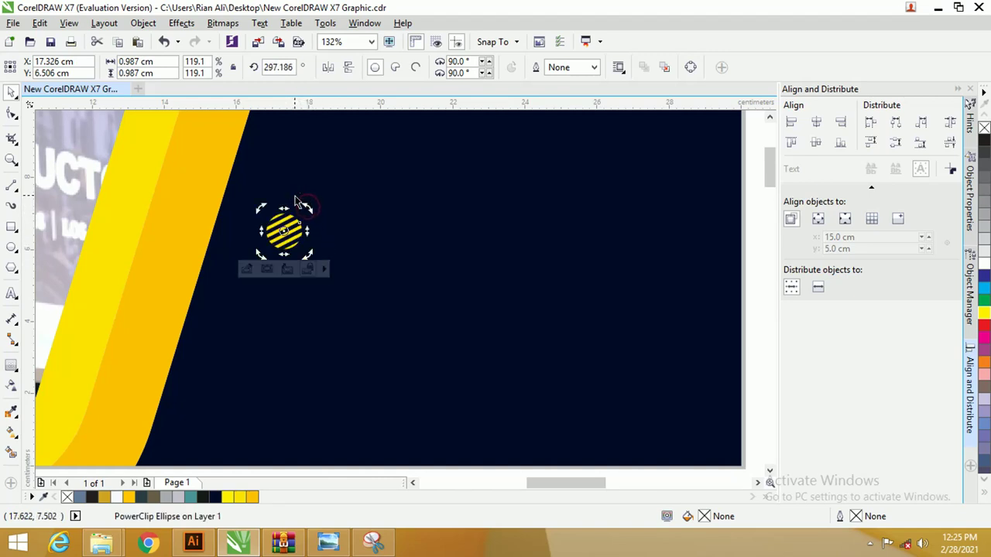
click(11, 294)
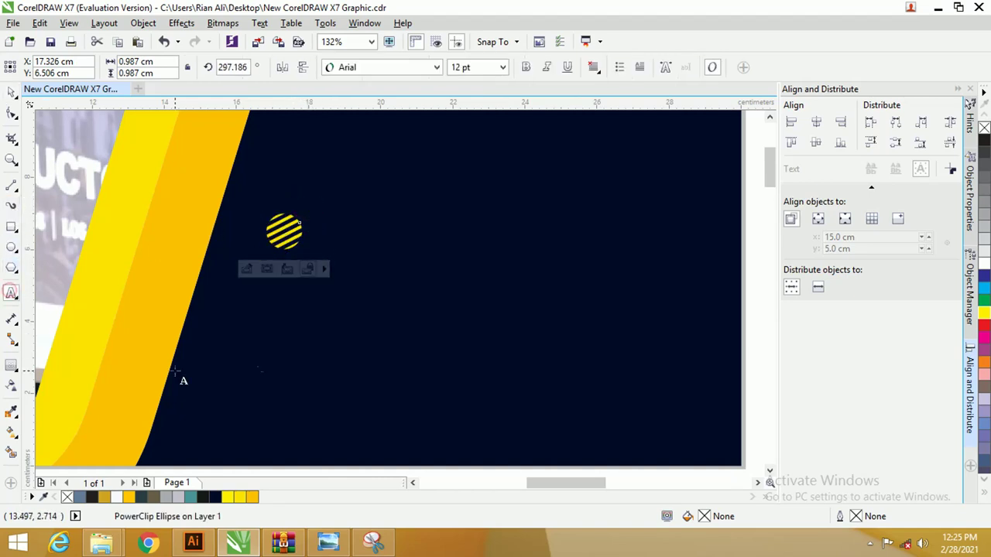
click(275, 343)
text(asd)
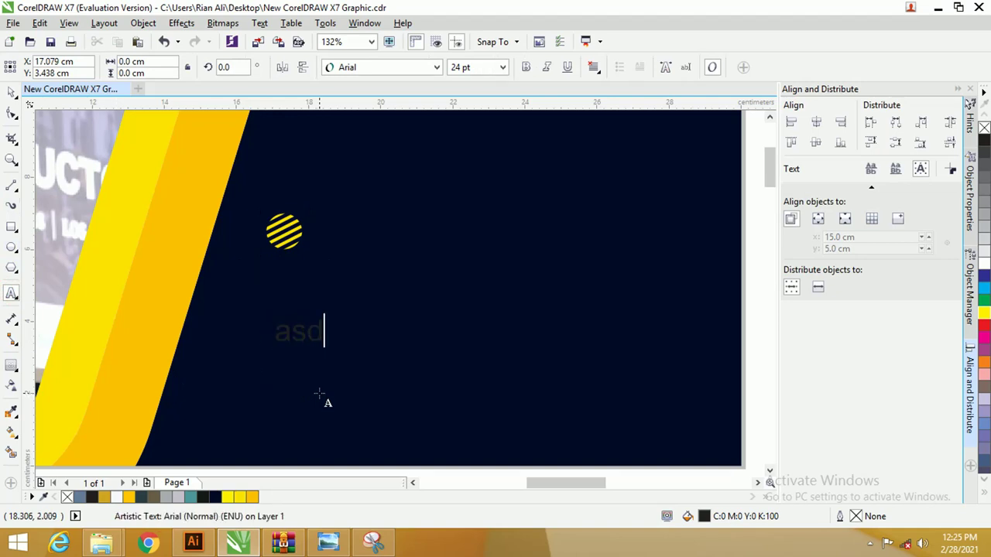
key(BackSpace)
key(BackSpace)
key(BackSpace)
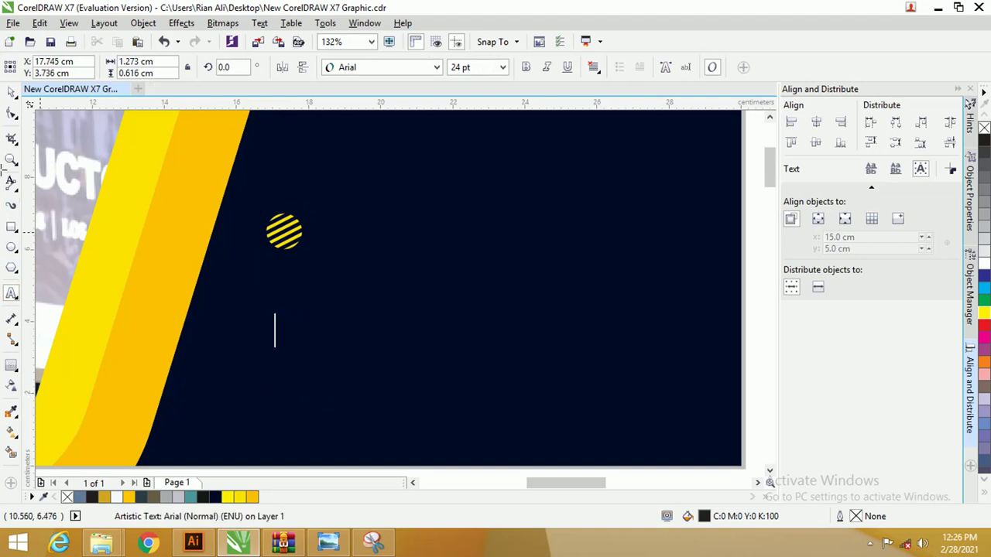
click(13, 93)
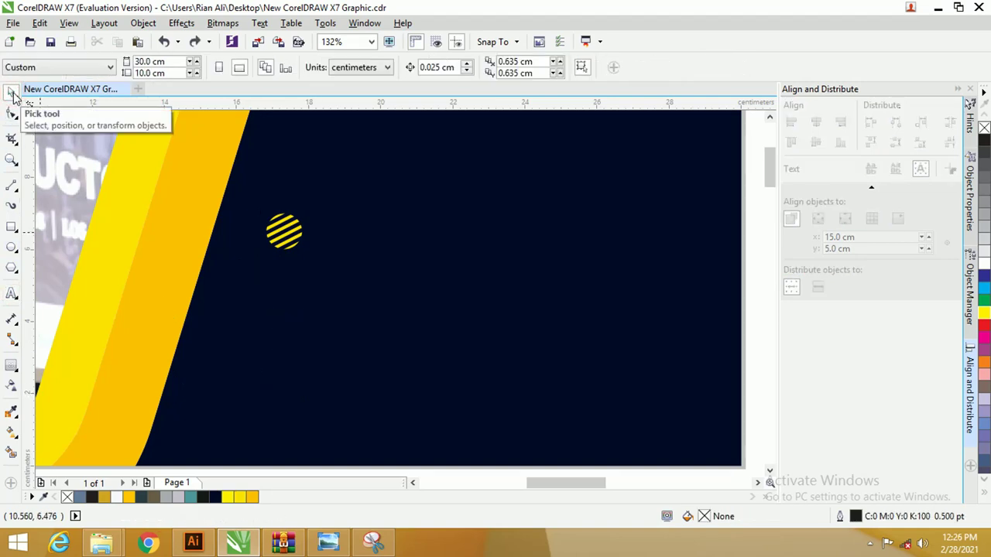
Step: Paste the prepared banner text and icon objects into the document and group them
double_click(12, 93)
key(F4)
click(442, 203)
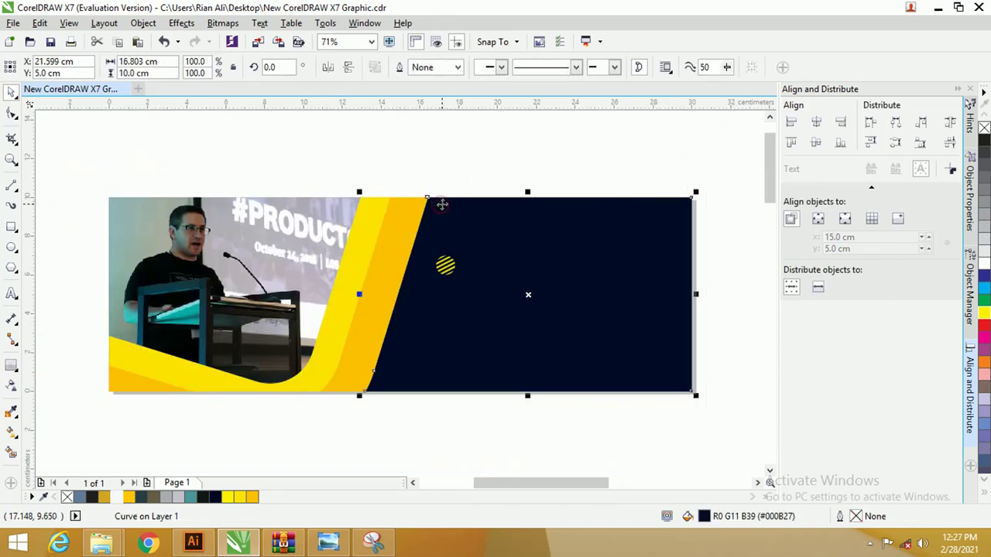
key(ctrl+a)
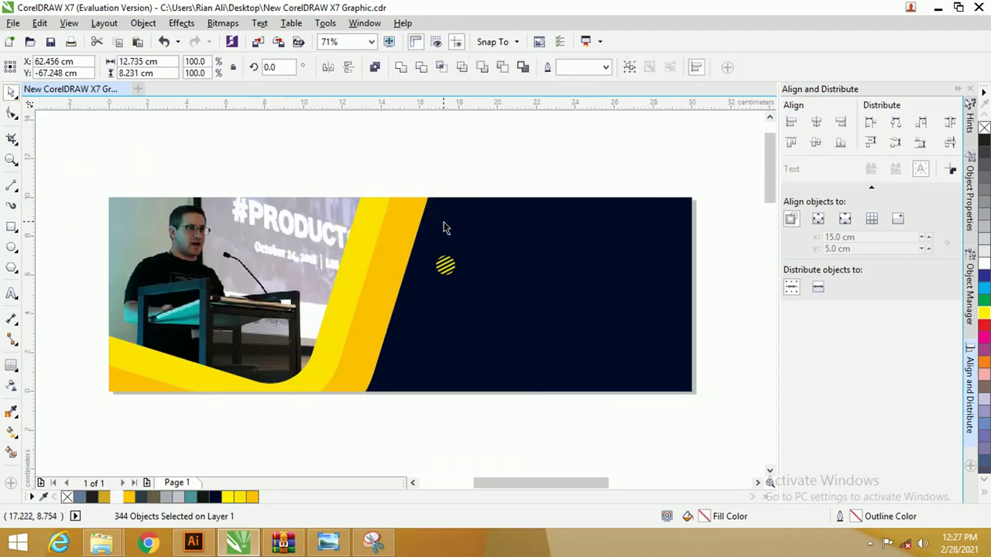
key(ctrl+g)
key(ctrl+v)
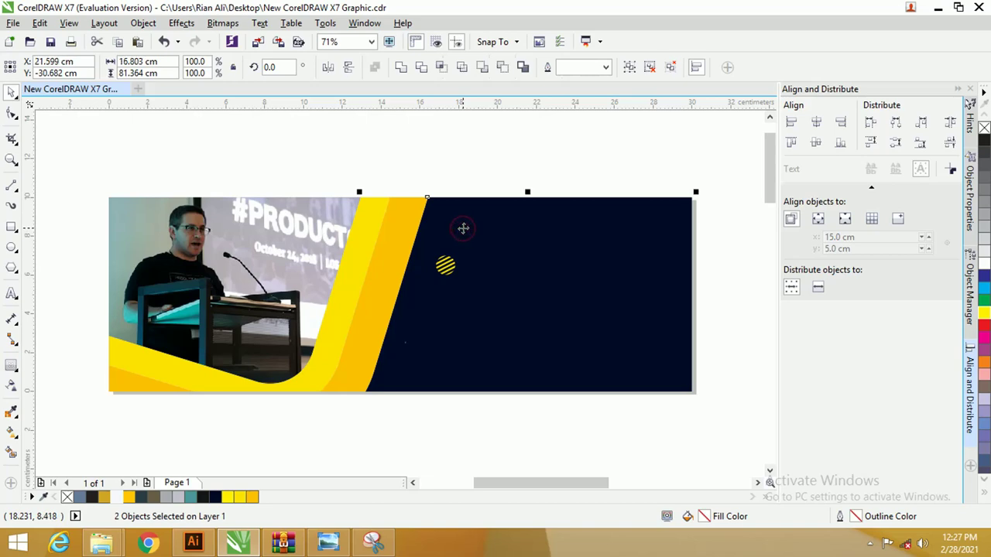
Step: Center the text group on the navy area and shift it sideways to about X 22.89 cm, Y 5.0 cm
click(461, 157)
click(518, 294)
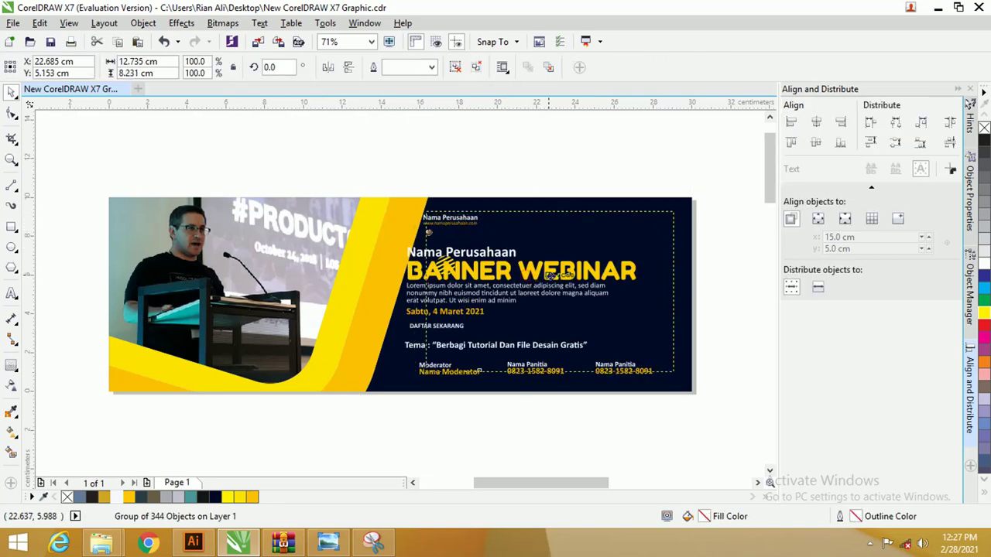
key(Right)
key(Right)
key(Right)
key(Right)
key(Right)
scroll(503, 252, left, 1)
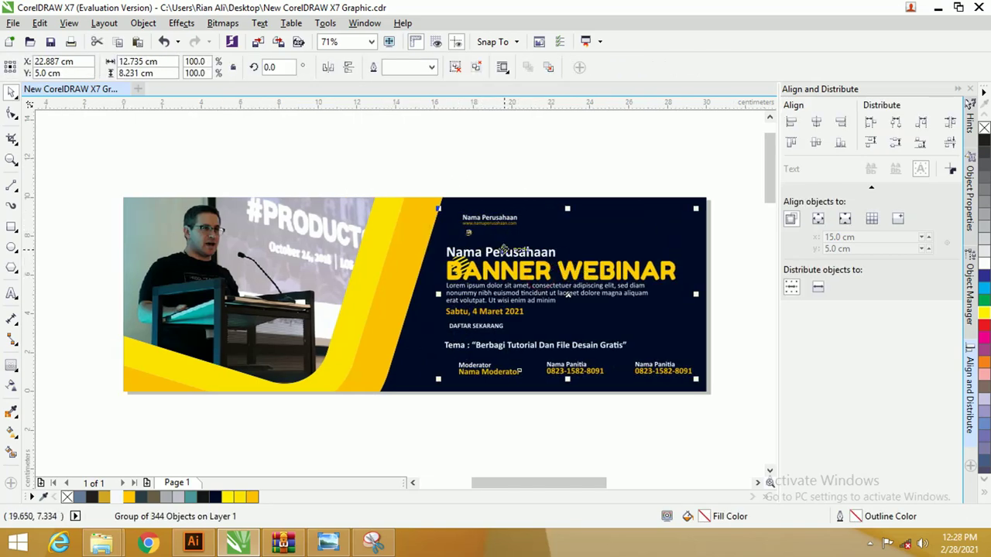
Step: Move the text group horizontally away from the striped circle, to about X 24.99 cm
scroll(534, 252, up, 2)
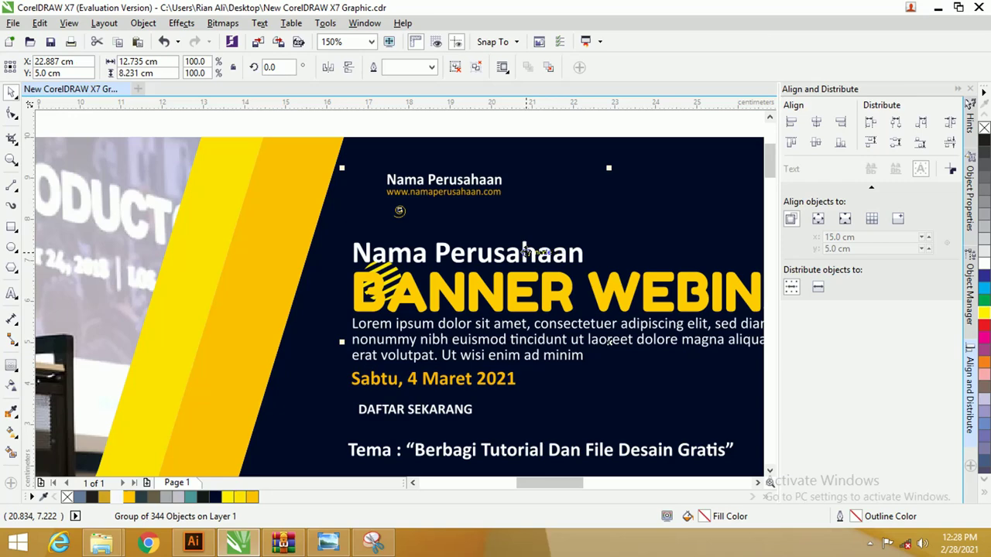
click(355, 129)
scroll(330, 209, right, 1)
scroll(422, 288, down, 2)
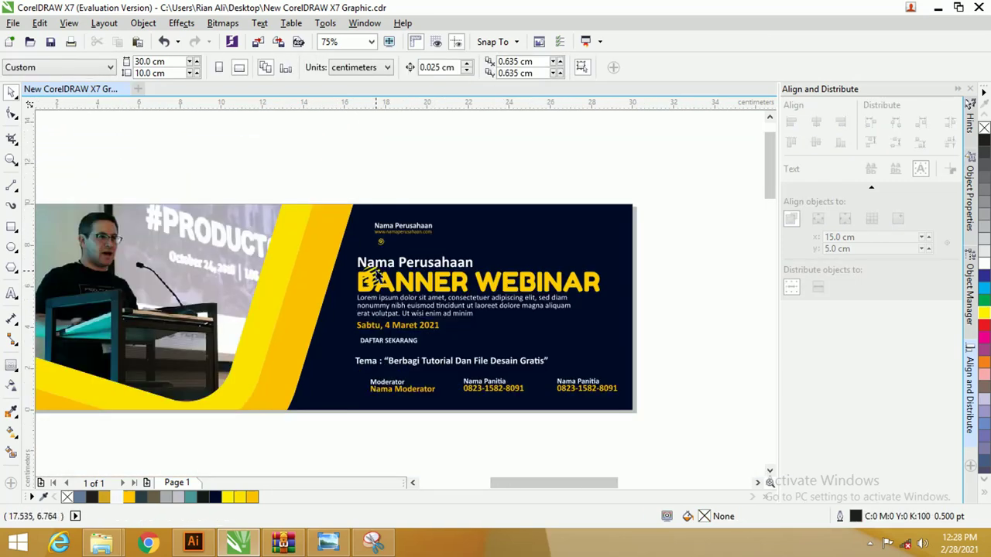
click(477, 293)
drag(477, 292, 521, 292)
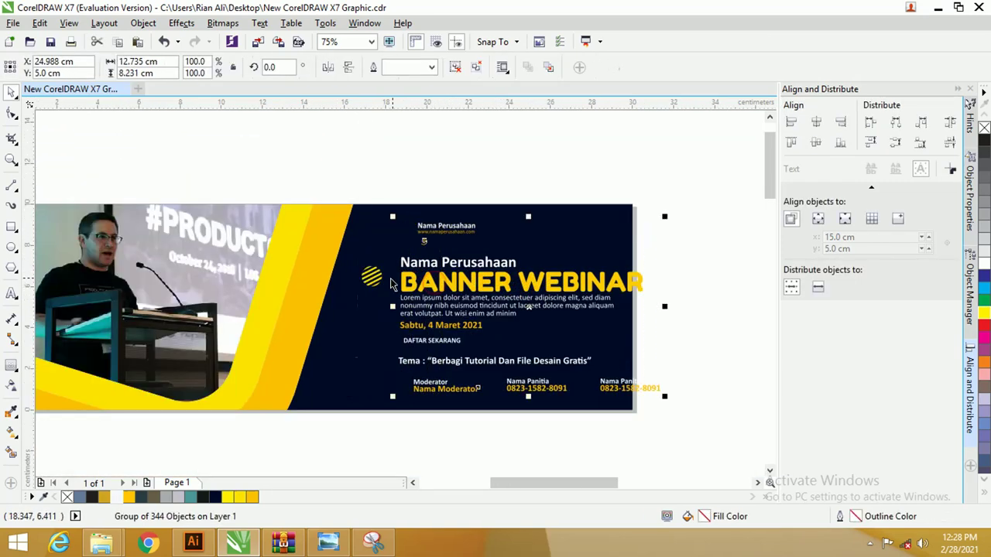
Step: Place the striped circle above the banner and move the text group onto the navy area at about X 22.47 cm, Y 5.0 cm
click(374, 278)
drag(373, 277, 361, 178)
click(436, 274)
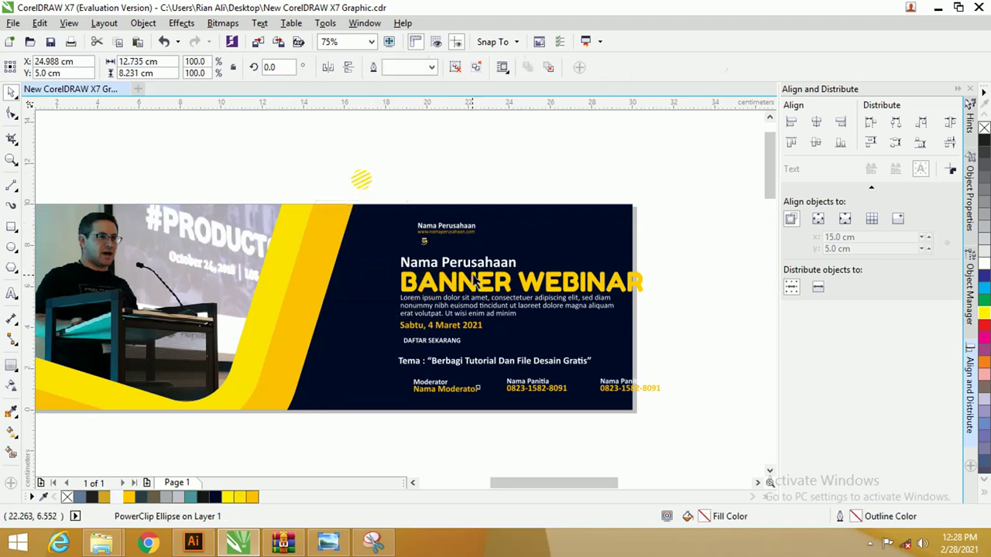
drag(436, 274, 420, 275)
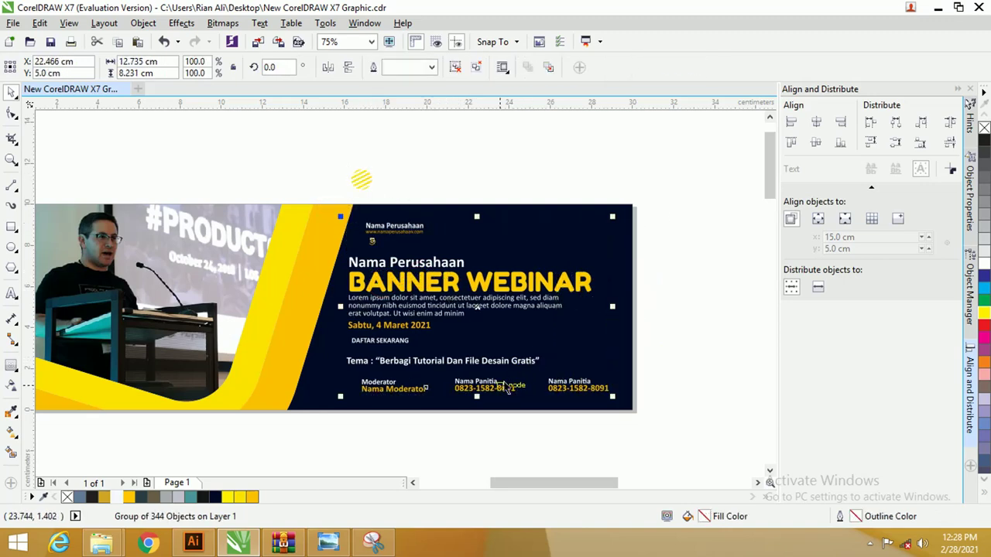
scroll(421, 416, left, 1)
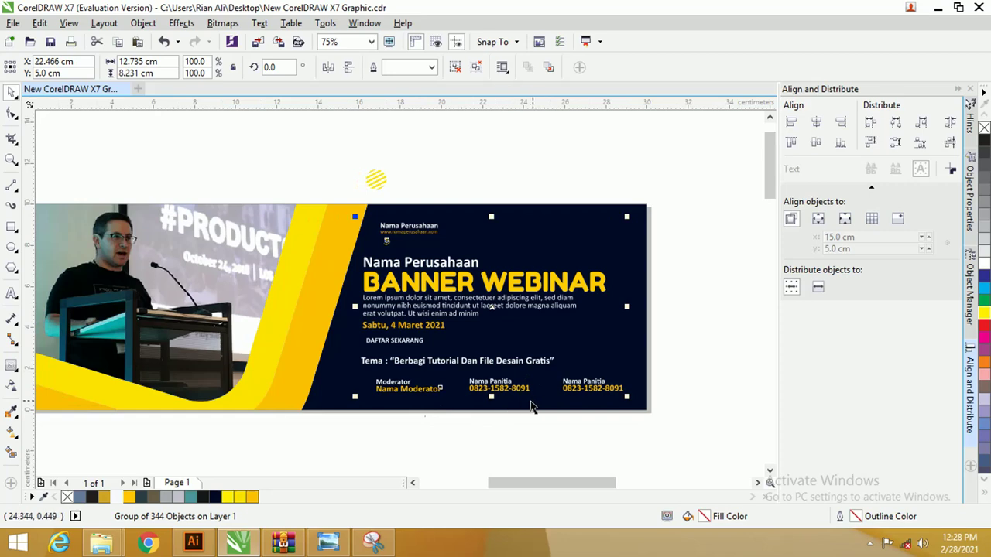
scroll(418, 356, up, 1)
scroll(395, 317, down, 1)
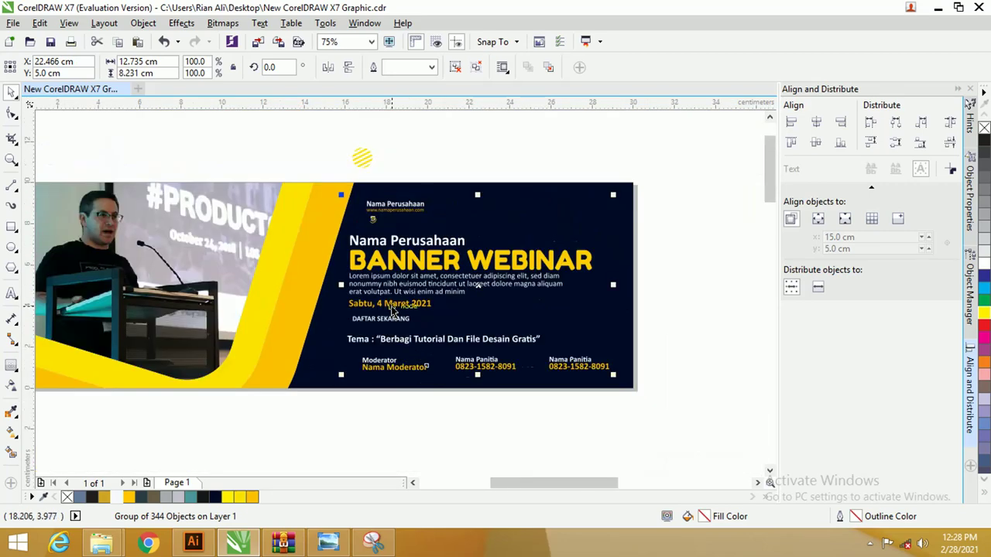
scroll(395, 186, up, 1)
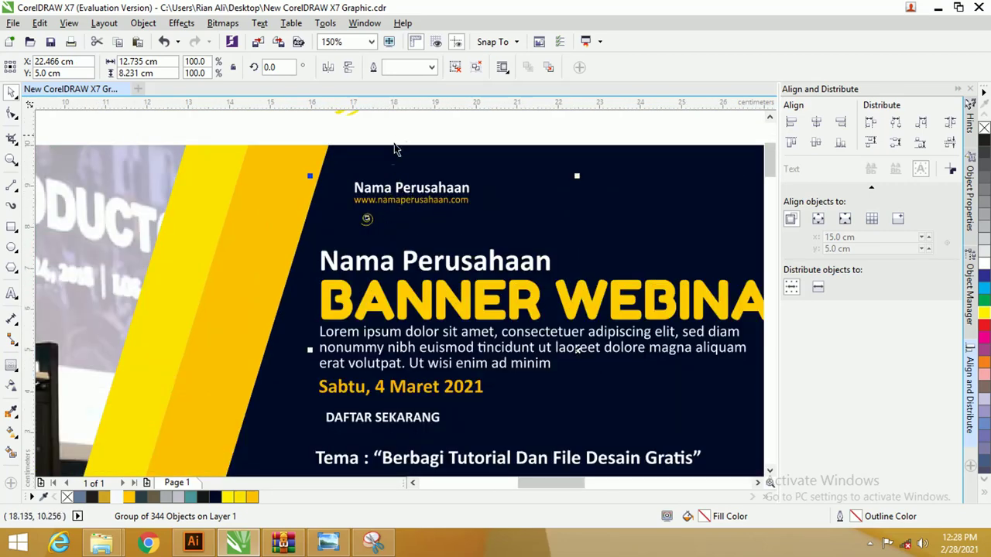
scroll(377, 186, down, 1)
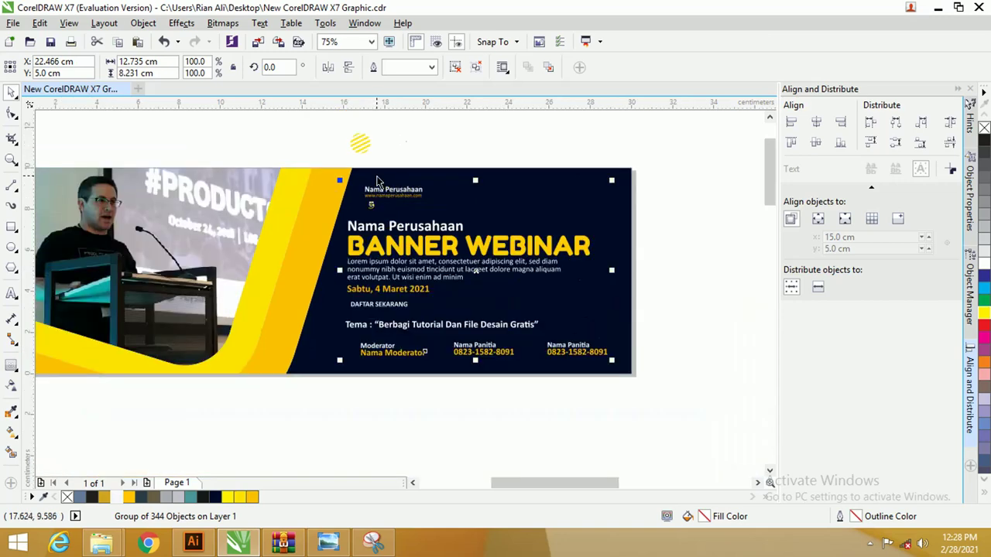